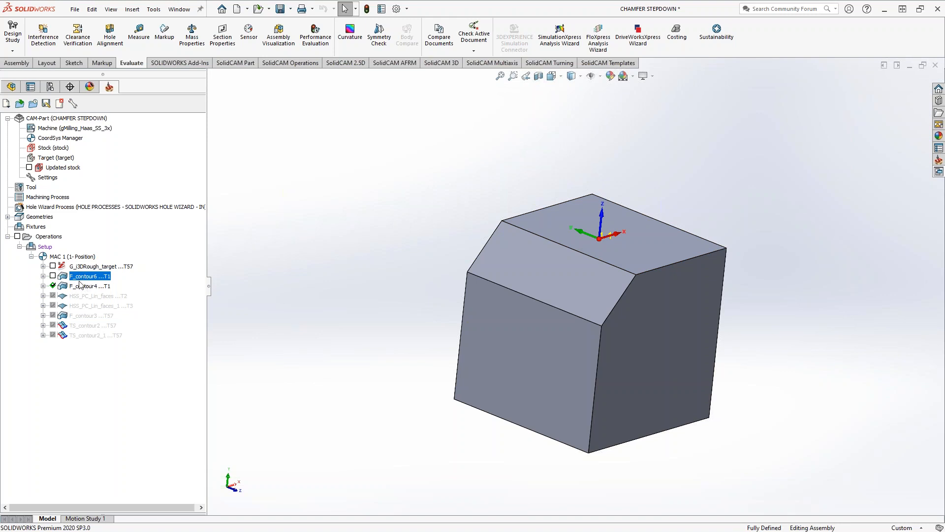
Display the toolpaths of F_contour6 and F_contour4 one at a time, inspect them around the chamfer, and hide both
left_click(52, 275)
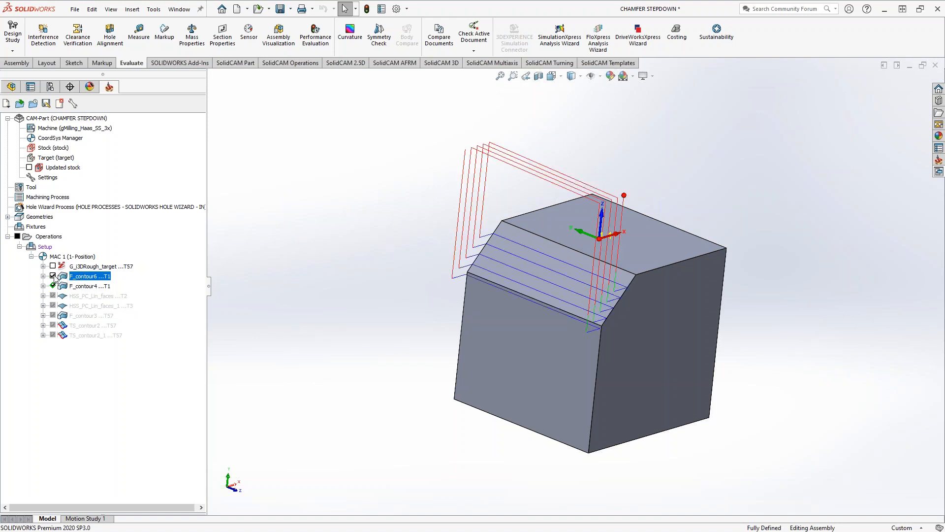
middle_click_drag(383, 302, 346, 318)
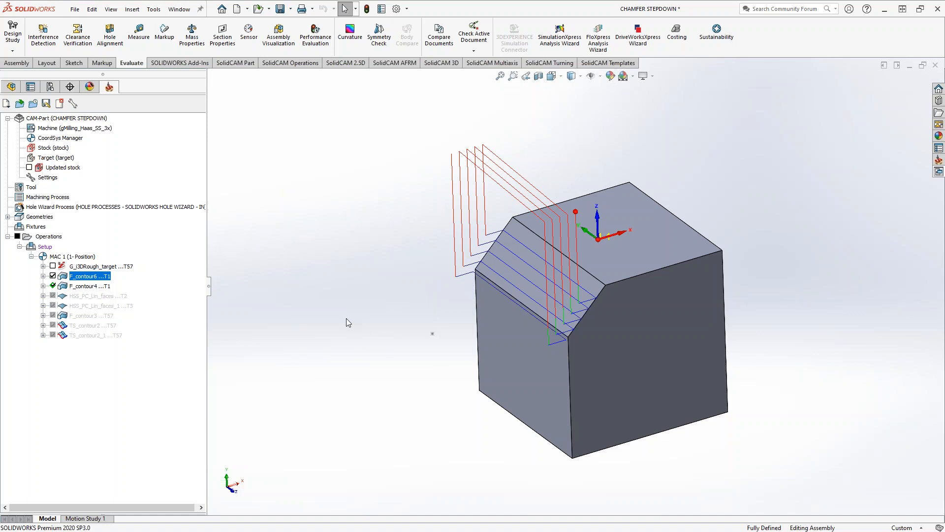
left_click(53, 275)
left_click(52, 285)
middle_click_drag(370, 363, 400, 328)
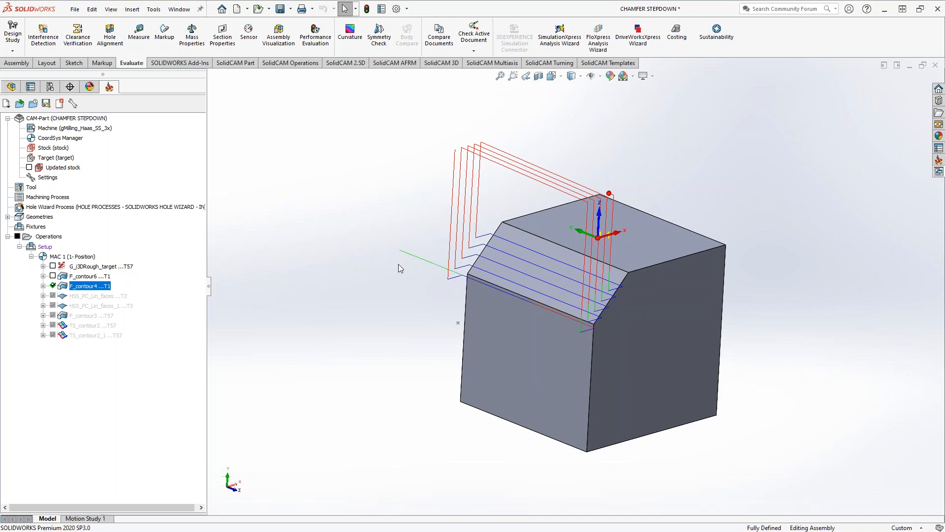
left_click(53, 286)
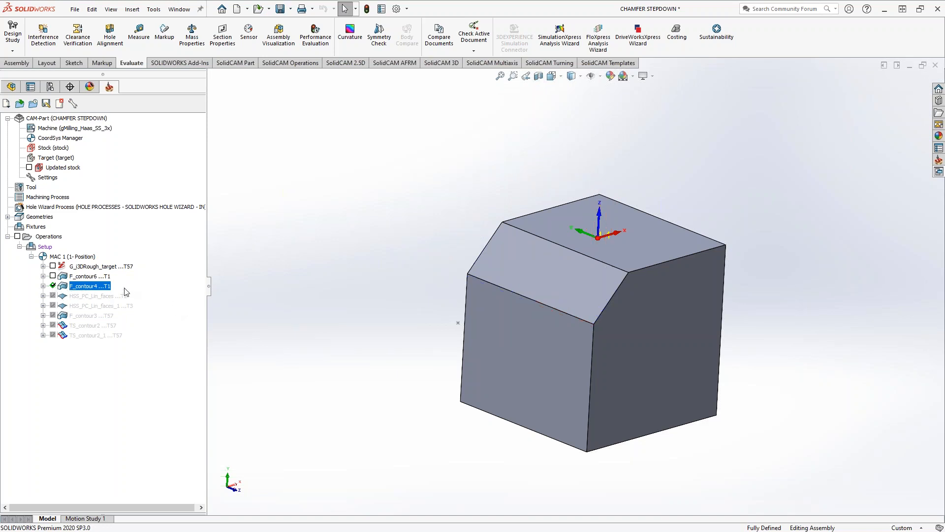
Open the toolpath of the F_contour6 operation for editing in the Tool Path Editor
right_click(79, 277)
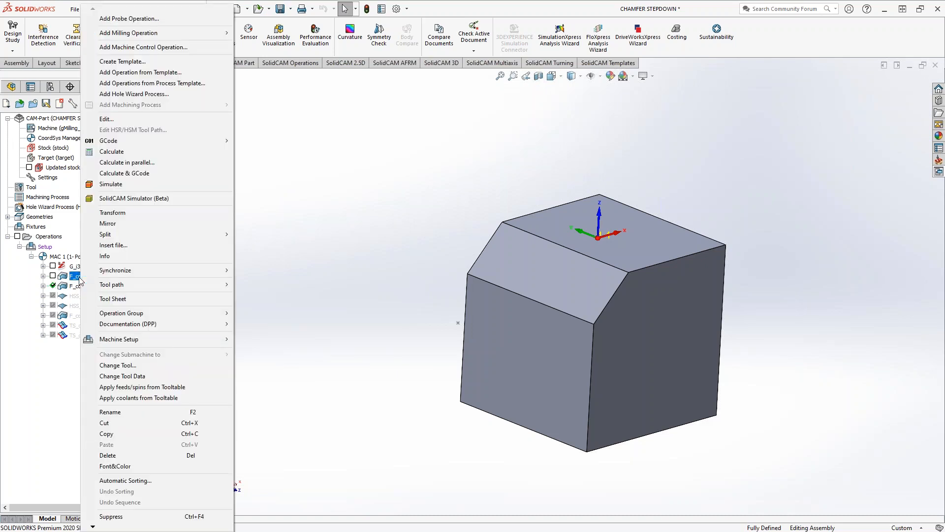
mouse_move(224, 284)
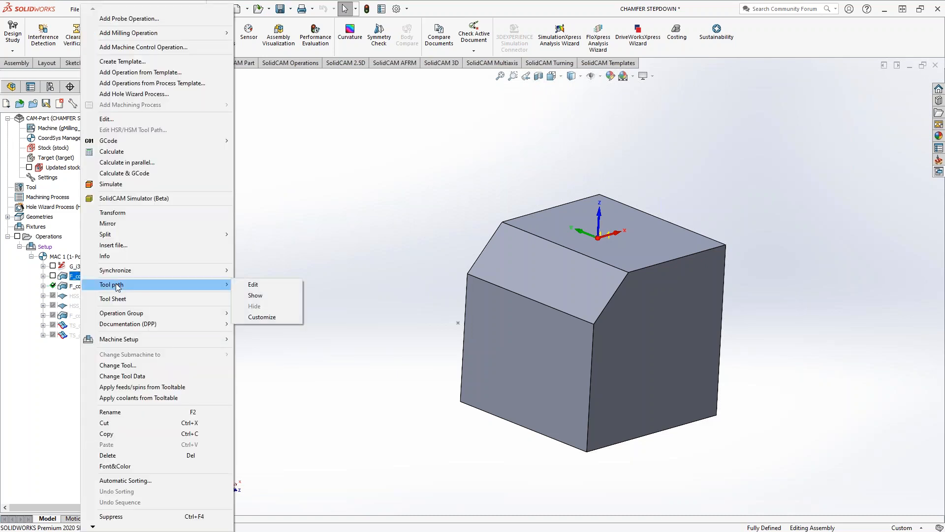
left_click(272, 284)
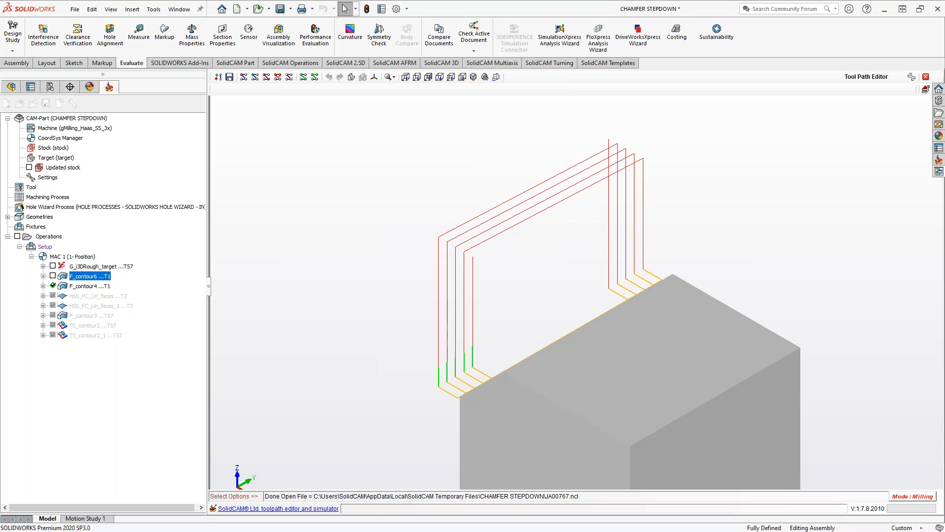
Try deleting the upper retract points at X -1.15 and X -0.95 one by one, and undo the deletions
middle_click_drag(395, 360, 556, 381)
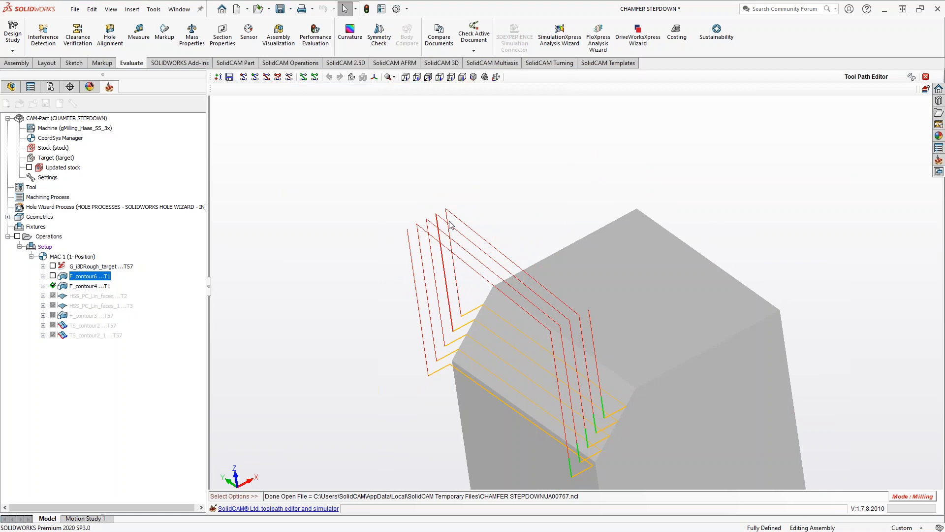
left_click(244, 77)
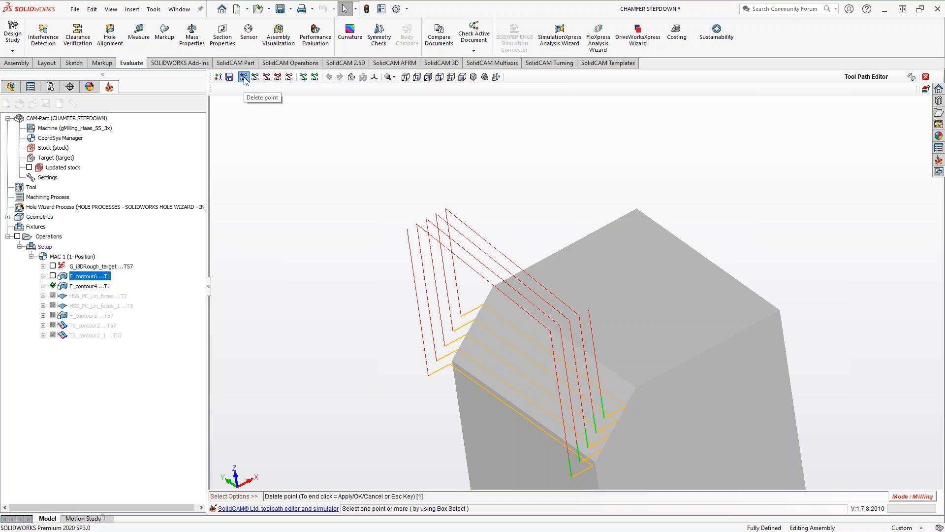
left_click(417, 224)
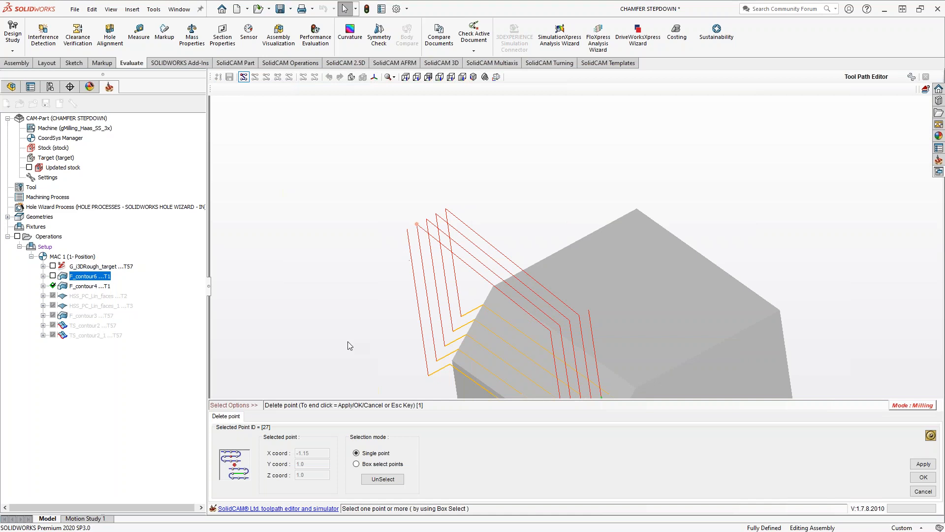
left_click(922, 467)
middle_click_drag(653, 311, 569, 291)
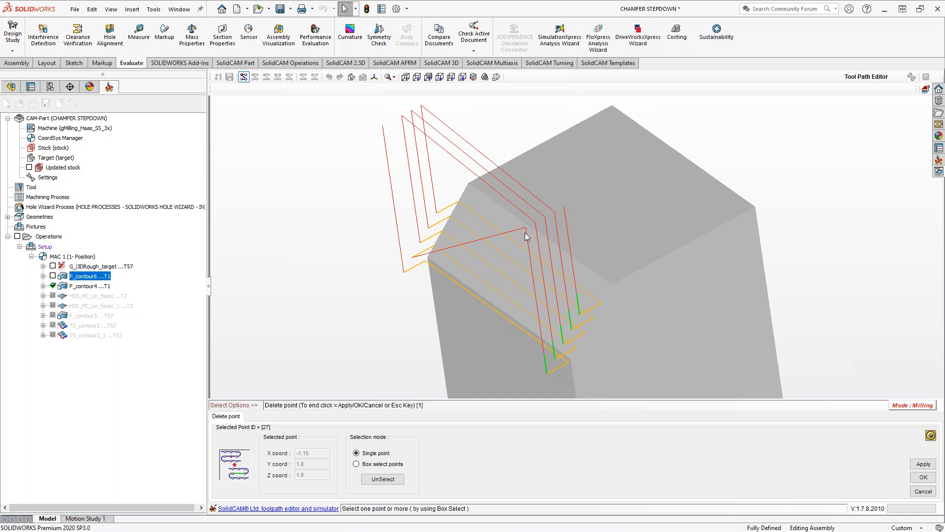
left_click(412, 111)
left_click(917, 463)
middle_click_drag(497, 256, 450, 250)
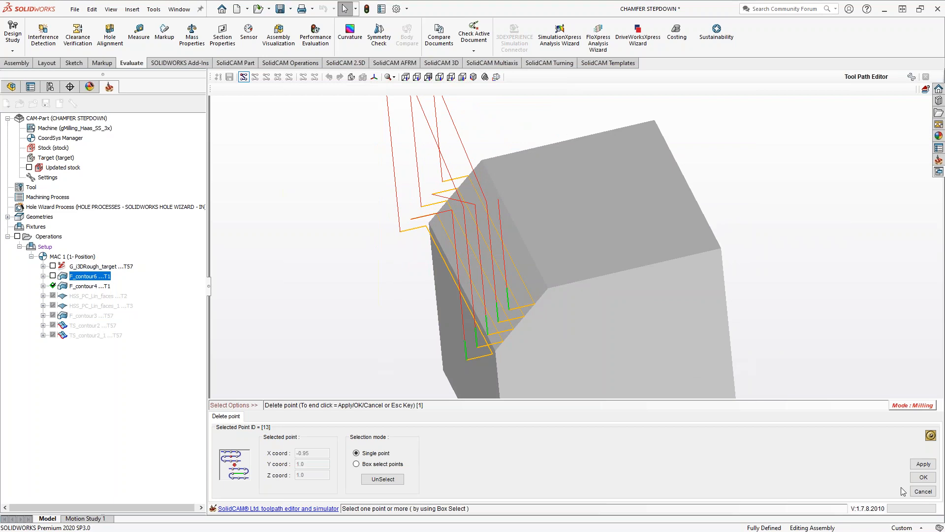
left_click(923, 491)
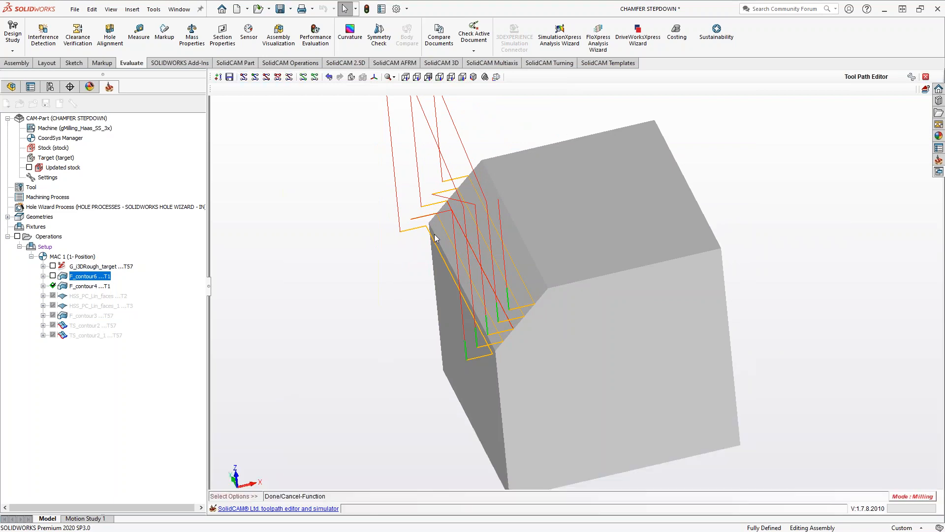
left_click(329, 77)
mouse_move(407, 305)
middle_mouse_down()
mouse_move(401, 283)
mouse_move(412, 295)
middle_mouse_up()
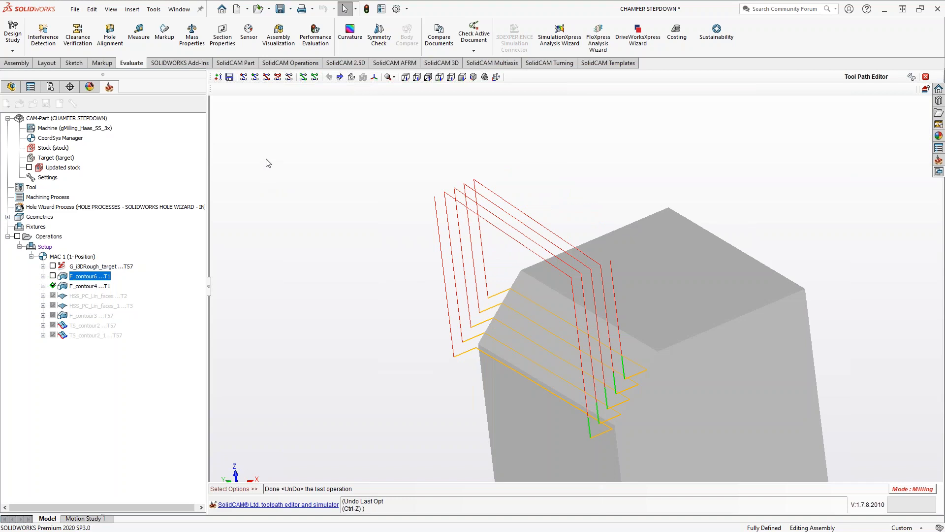
Try to set the Z coordinate of the final retract point at X -1.25, Y 1.0 to .1 with Modify point
left_click(255, 79)
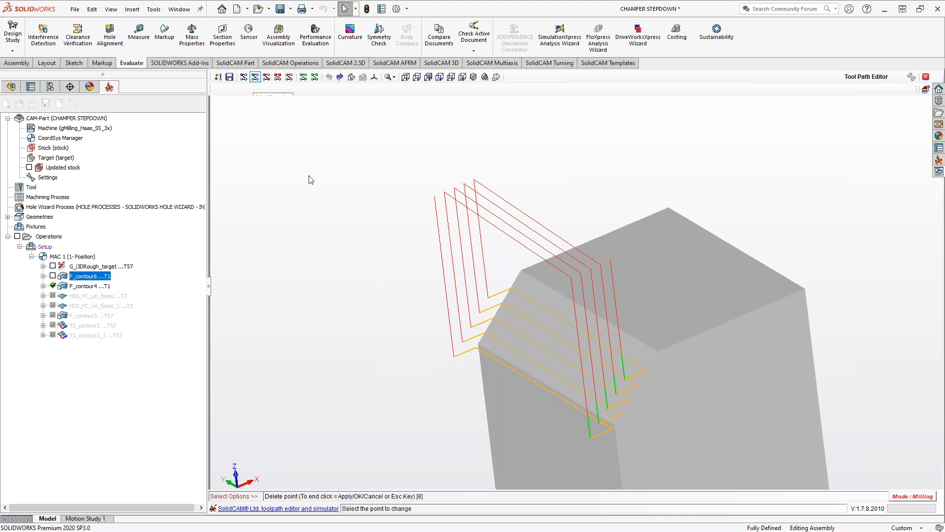
left_click(435, 198)
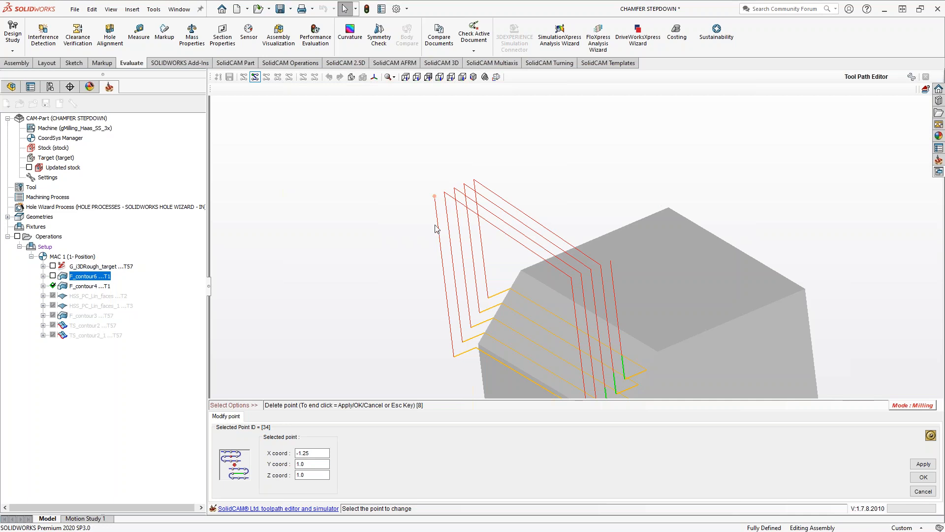
left_click(305, 475)
left_click_drag(291, 477, 262, 477)
type(".1")
left_click(929, 467)
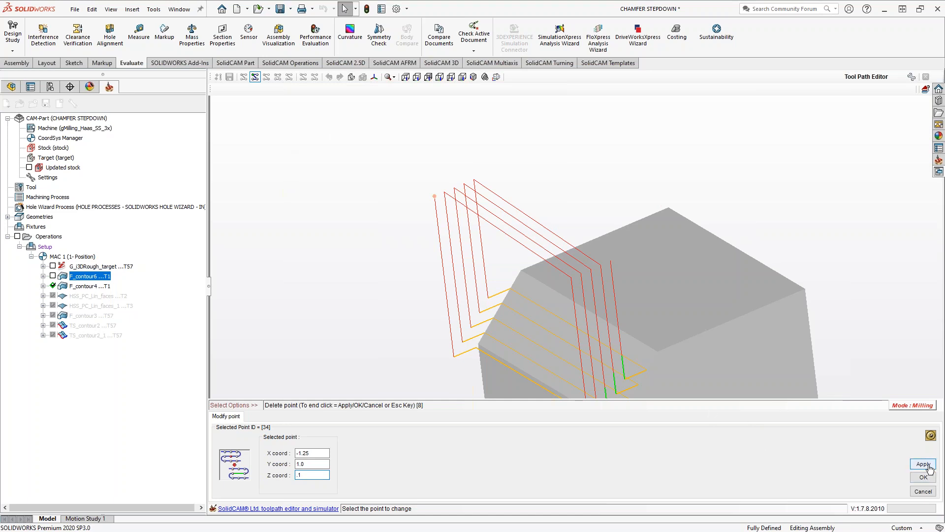
left_click(929, 467)
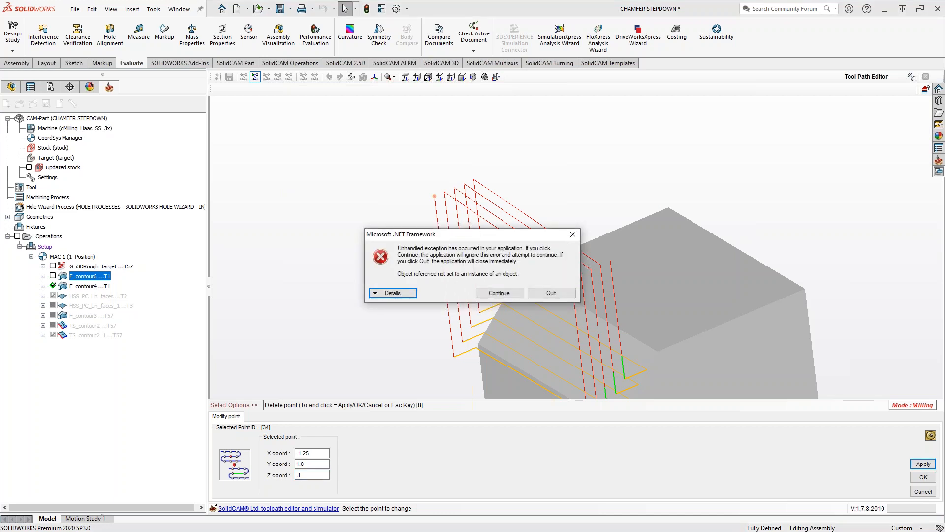
left_click(497, 296)
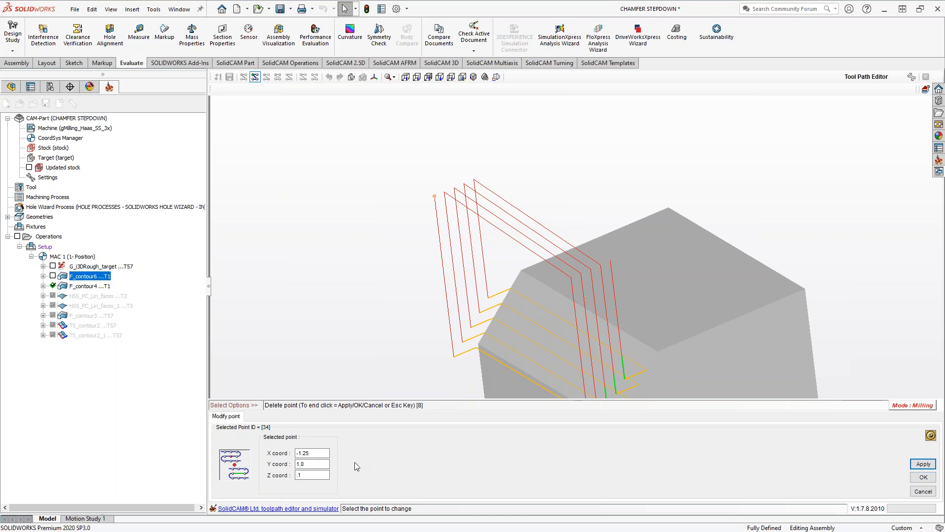
Retry applying the modified coordinates of the final retract point, leave Modify point, and undo the last operation
left_click(310, 464)
left_click(924, 464)
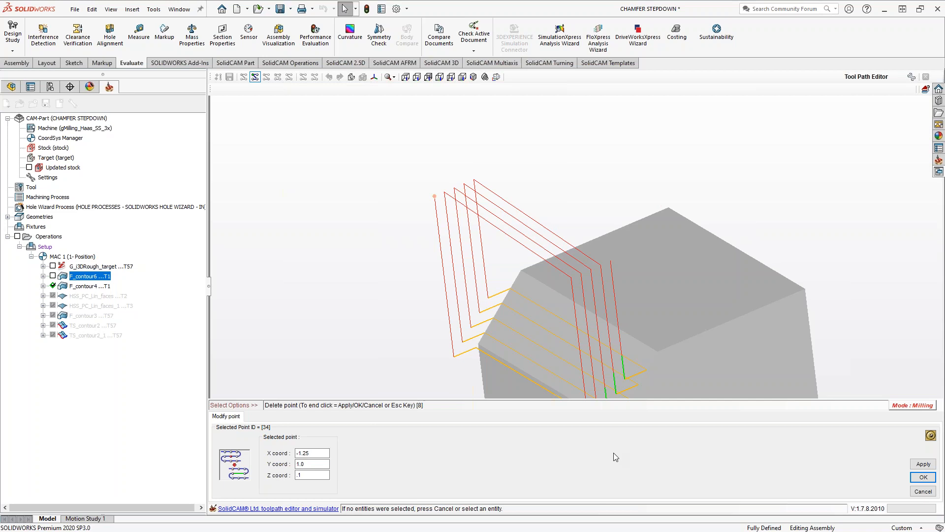
left_click(923, 477)
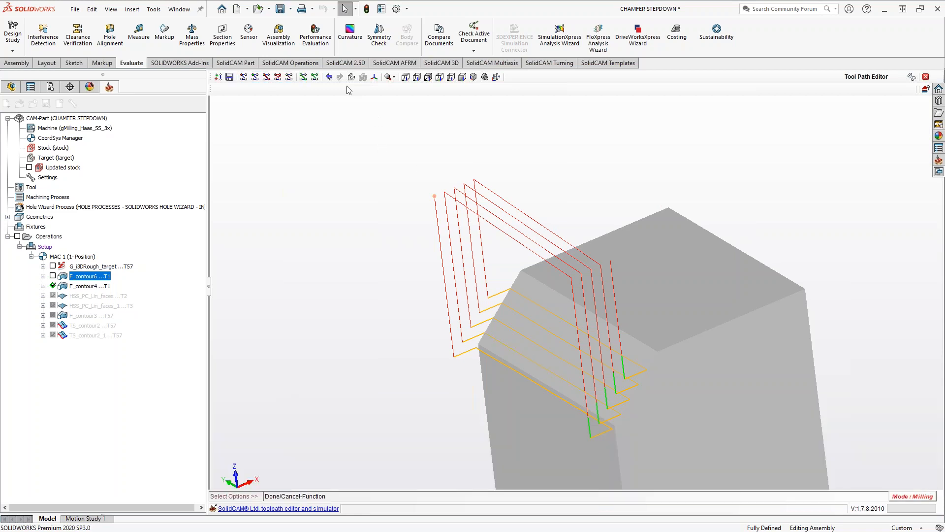
left_click(329, 77)
Close the Tool Path Editor and reopen the F_contour6 toolpath for editing
left_click(255, 77)
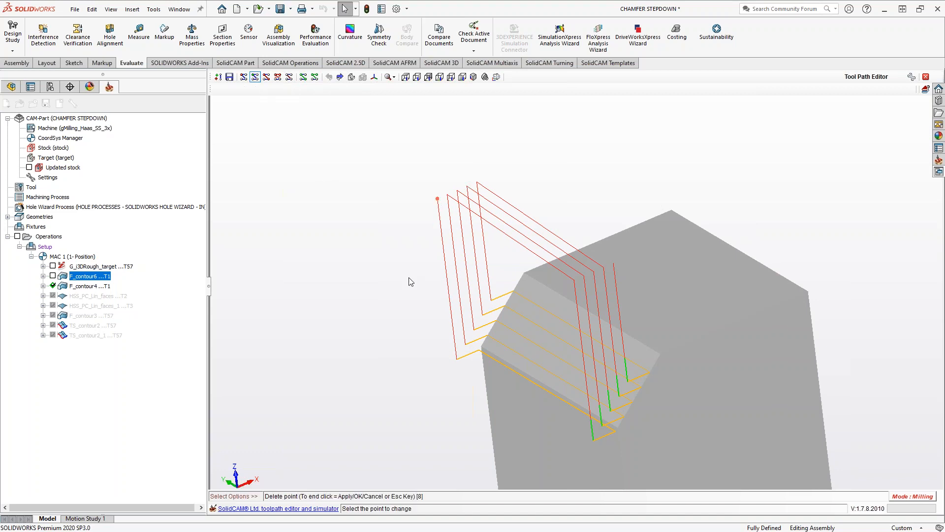
left_click(925, 77)
left_click(925, 78)
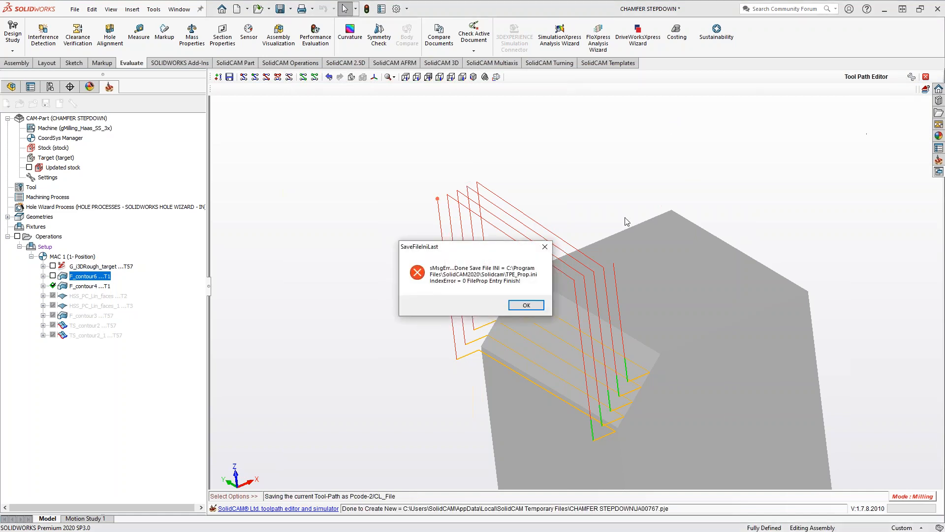
left_click(525, 305)
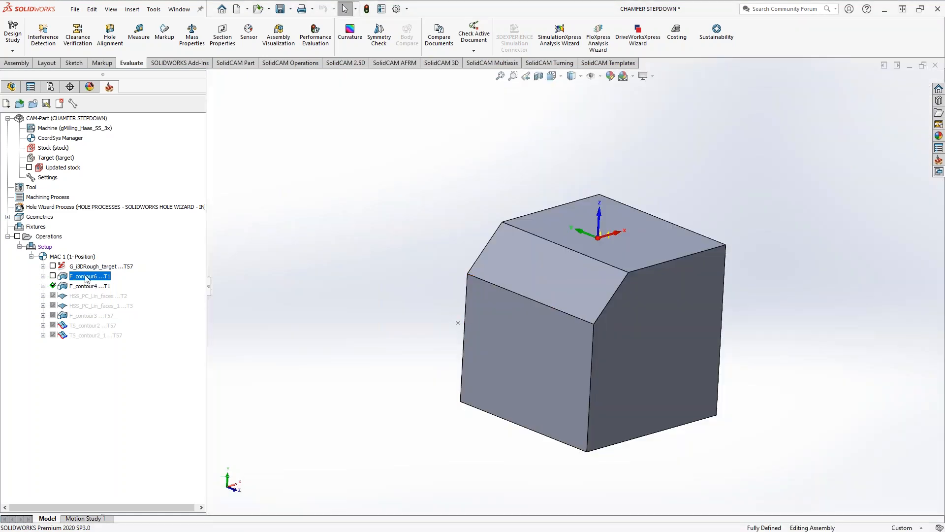
right_click(89, 277)
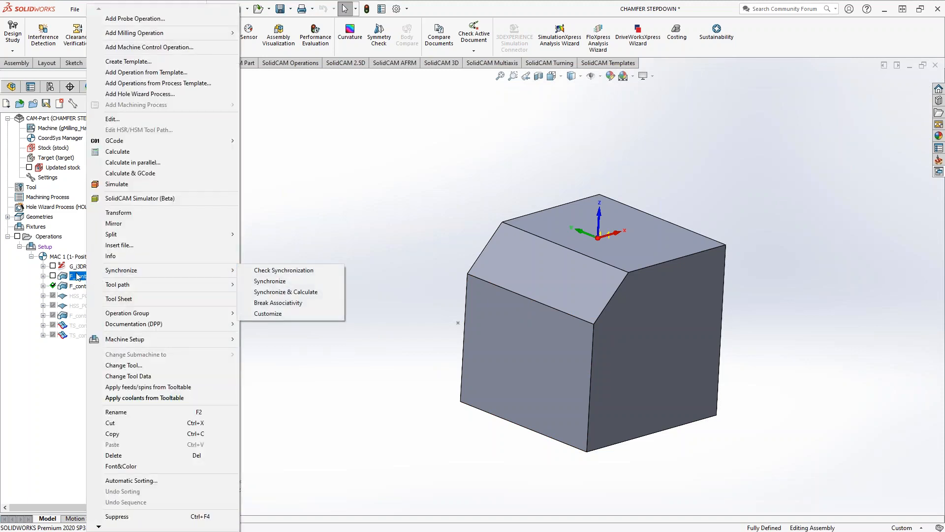
mouse_move(149, 285)
left_click(259, 285)
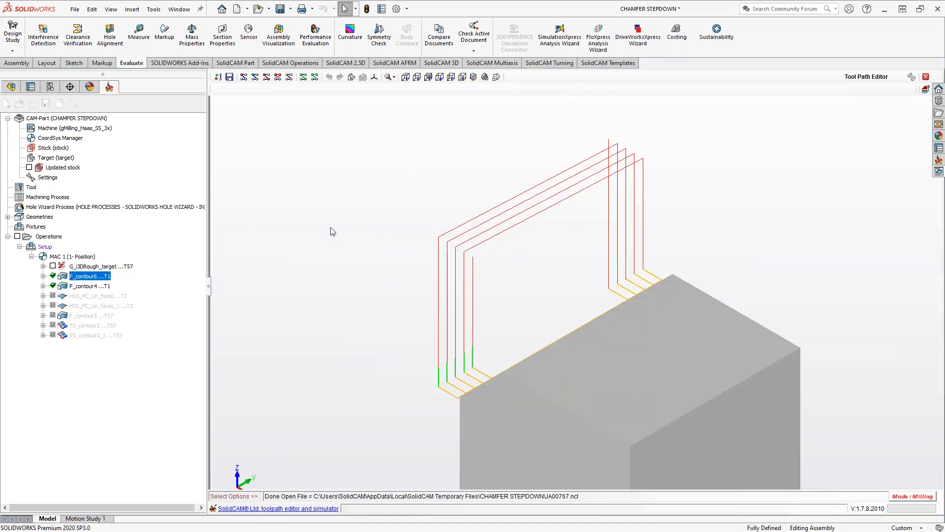
Set the Z coordinate of the upper retract point at X -1.15, Y 1.0 to .1, and undo that modification
middle_click_drag(359, 230, 359, 132)
left_click(255, 77)
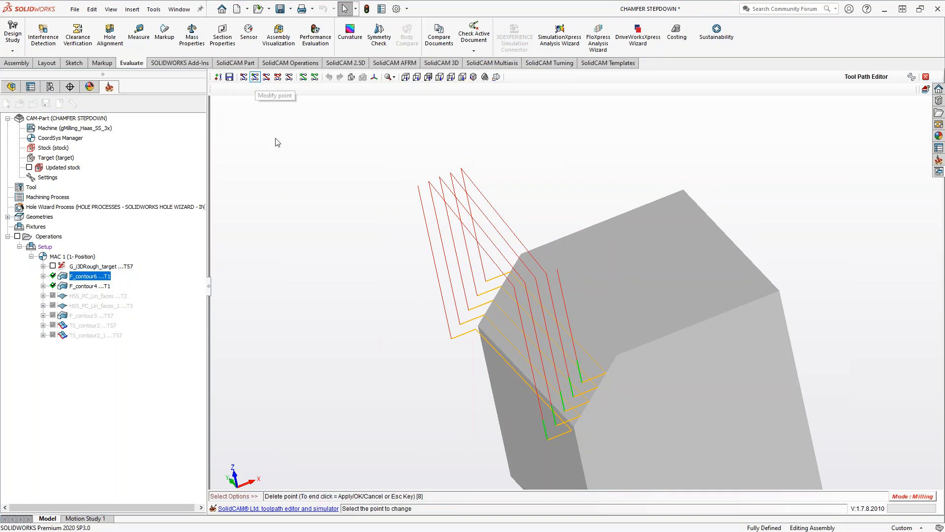
left_click(429, 182)
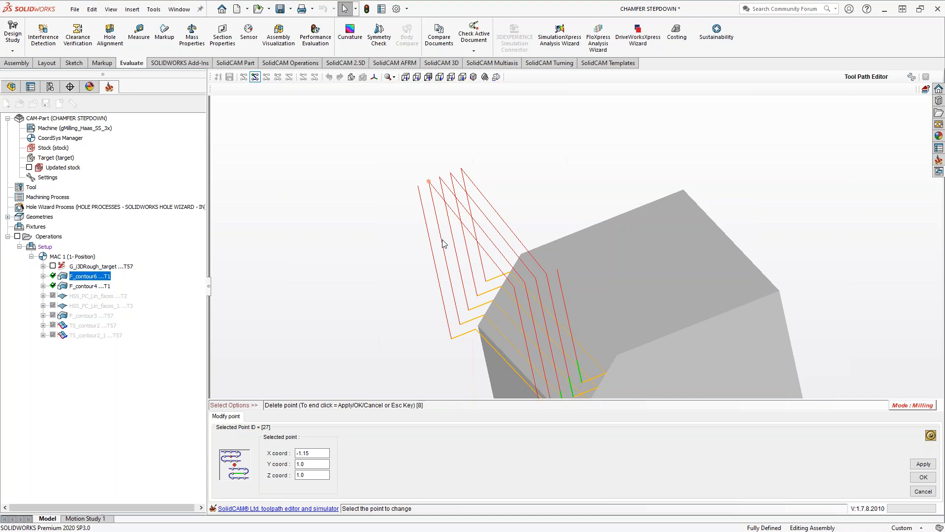
left_click_drag(305, 476, 270, 476)
type(".1")
left_click(918, 464)
mouse_move(442, 309)
middle_mouse_down()
mouse_move(460, 290)
mouse_move(450, 301)
middle_mouse_up()
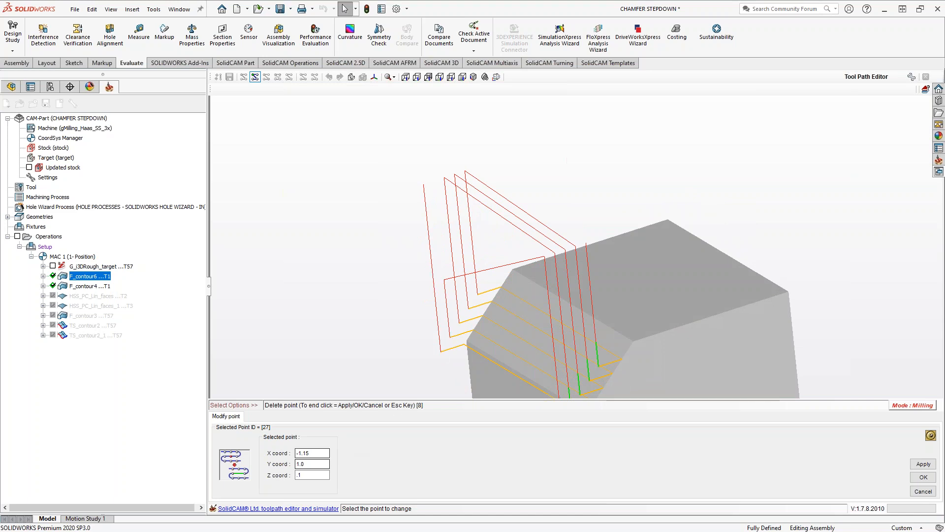
left_click(310, 474)
left_click(919, 492)
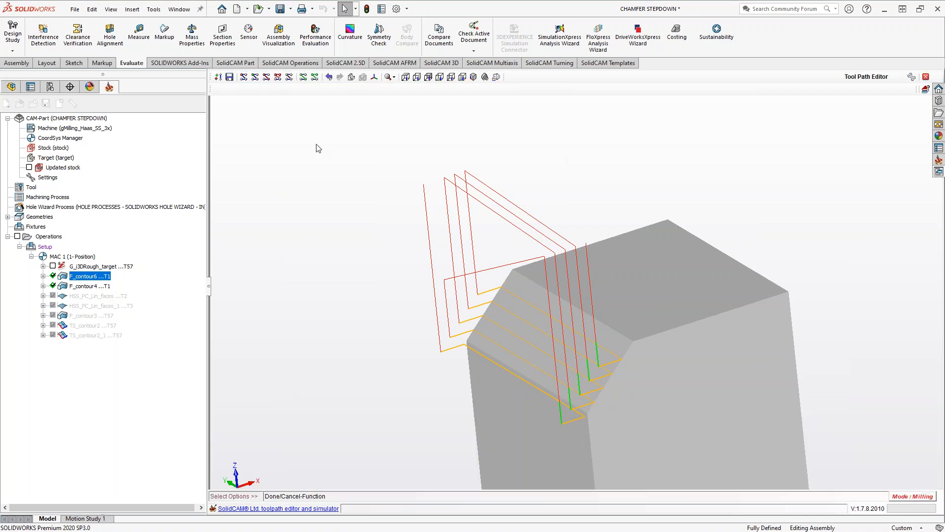
left_click(329, 77)
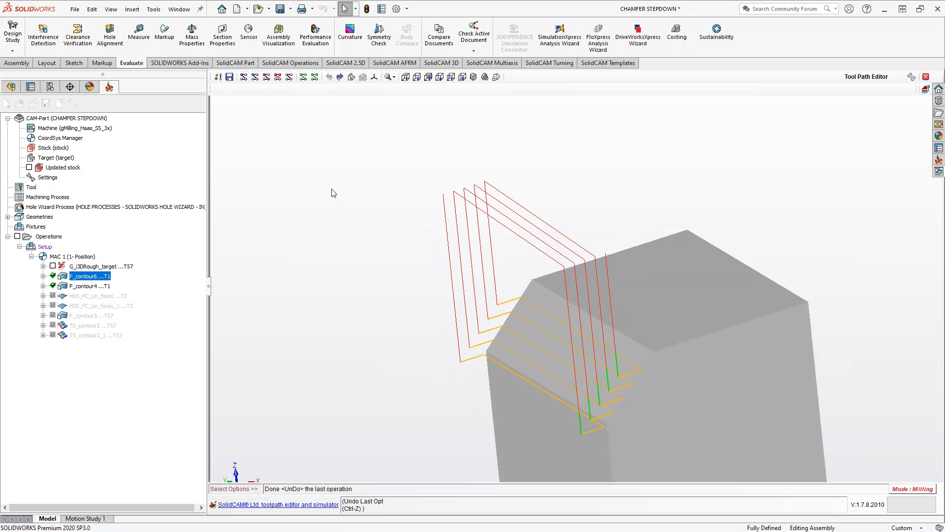
Show the tool-path origin and delete the second pass back to X -0.95, Y -1.0, Z -0.225, using an X-direction clearance plane of -2
left_click(266, 78)
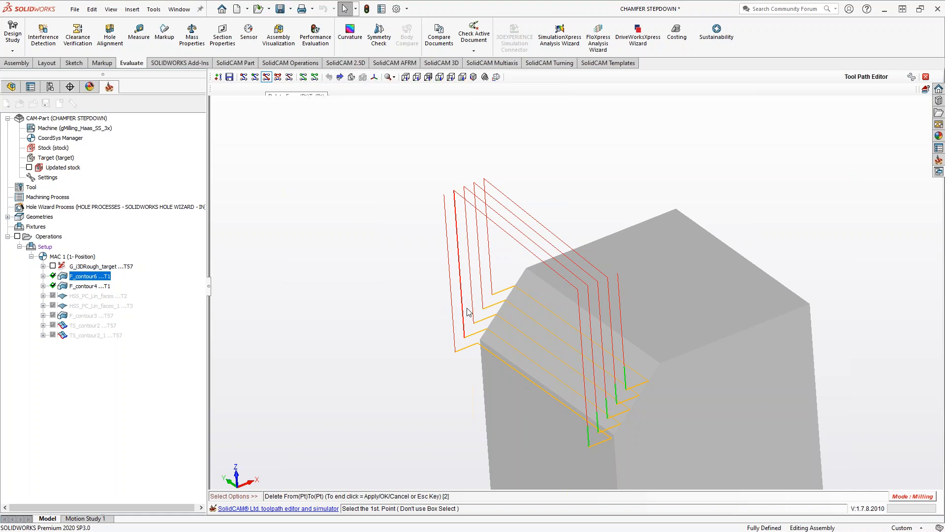
left_click(483, 310)
left_click(617, 404)
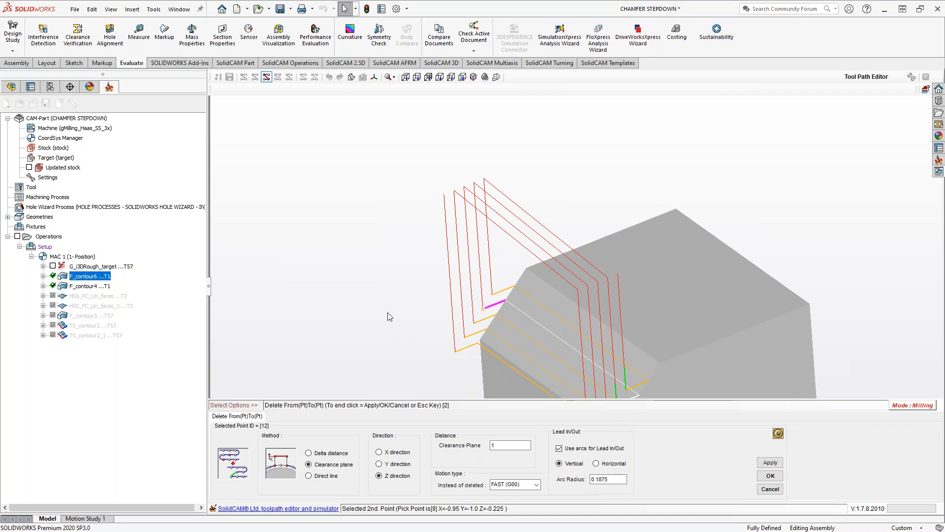
middle_click_drag(388, 324, 362, 228, "ctrl")
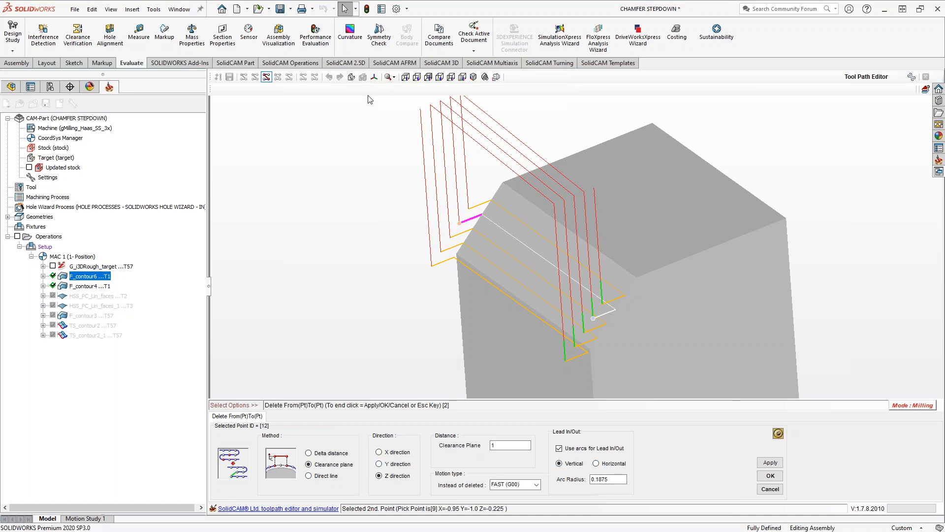
left_click(374, 77)
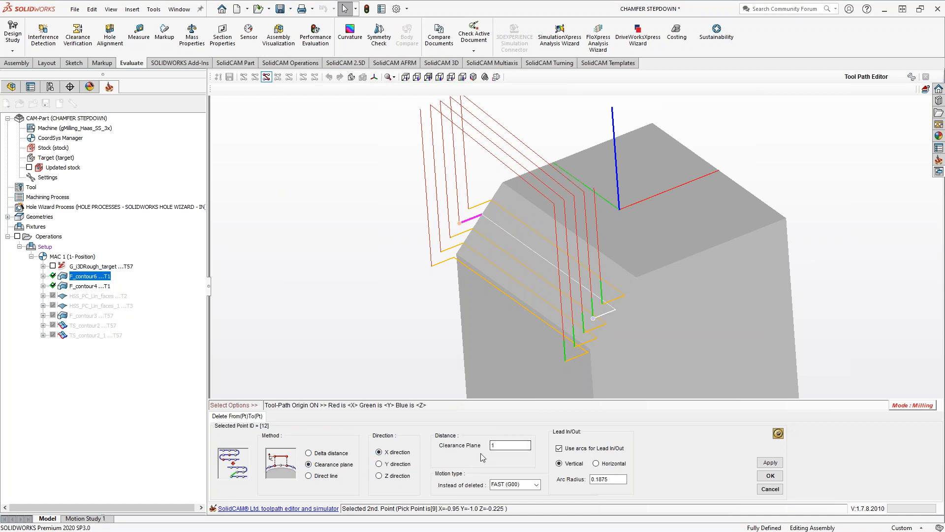
left_click_drag(506, 446, 465, 446)
type("-2")
left_click(770, 462)
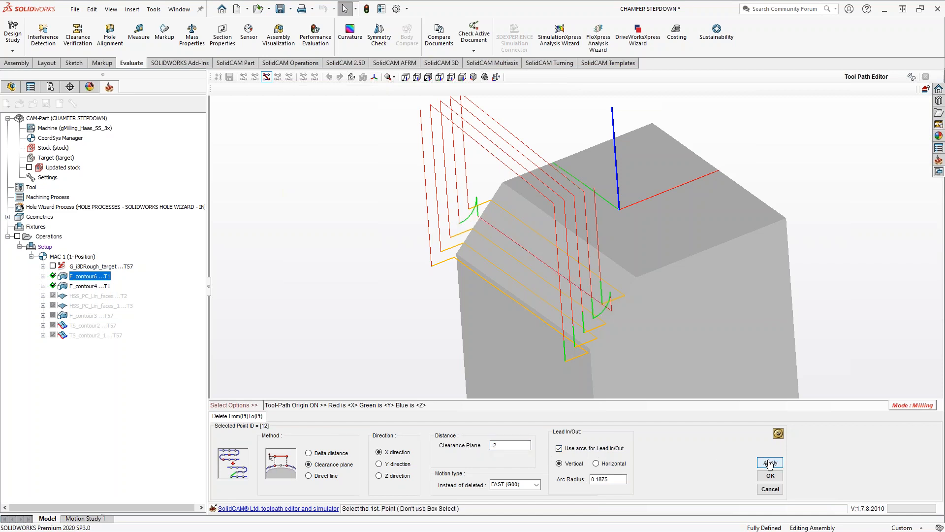
Inspect the arcs around the removed pass, leave Delete From-To, and undo the clearance-plane deletion
middle_click_drag(576, 330, 559, 317)
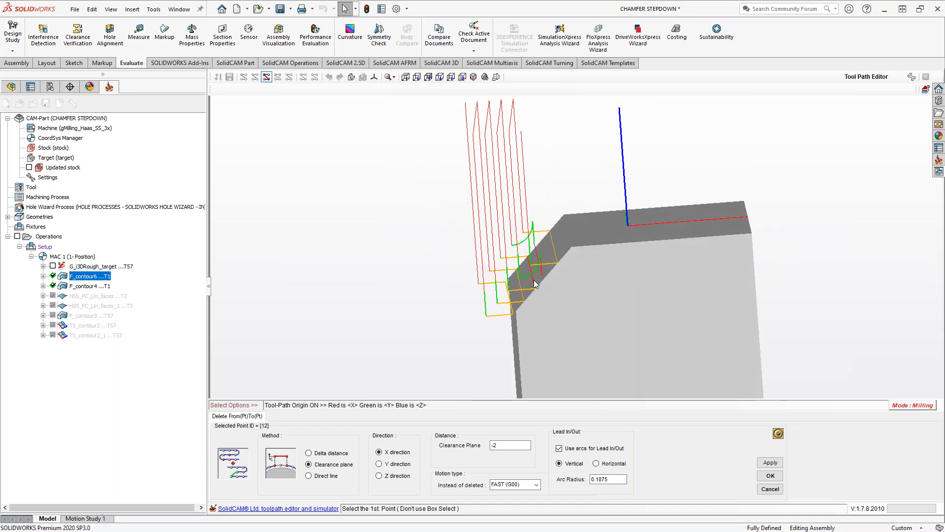
middle_click_drag(519, 292, 521, 267)
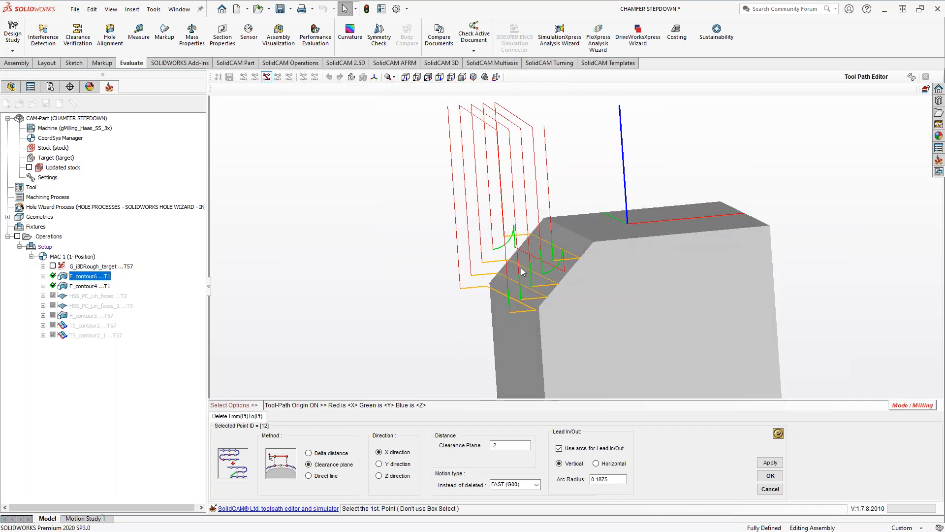
scroll(520, 267, "up", 3)
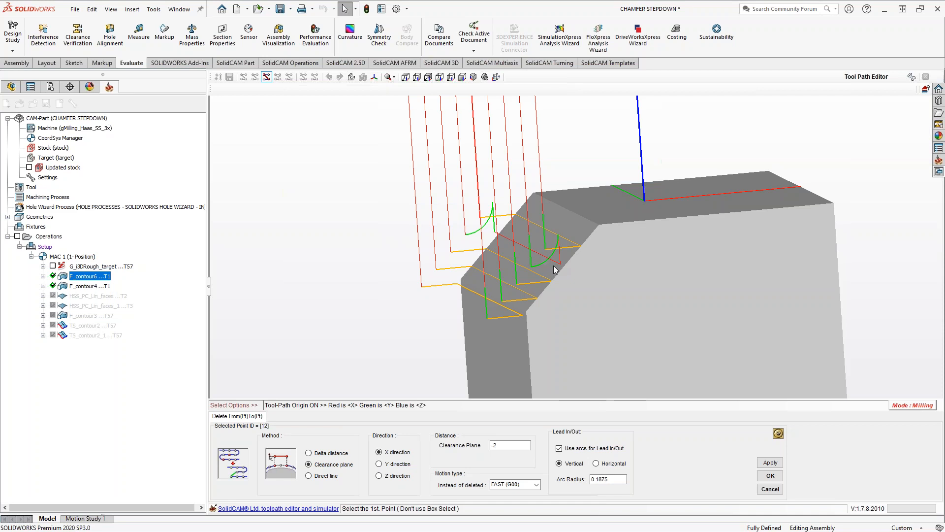
middle_click_drag(497, 251, 497, 259)
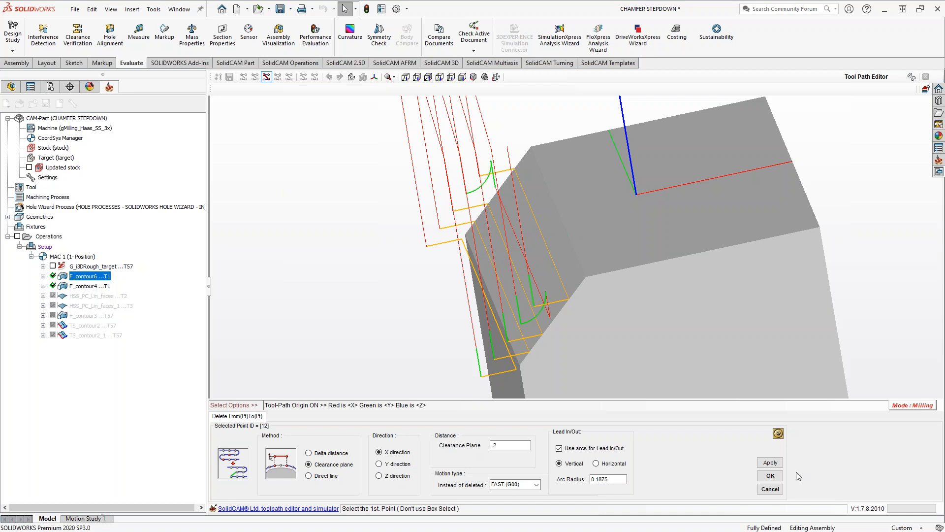
left_click(770, 489)
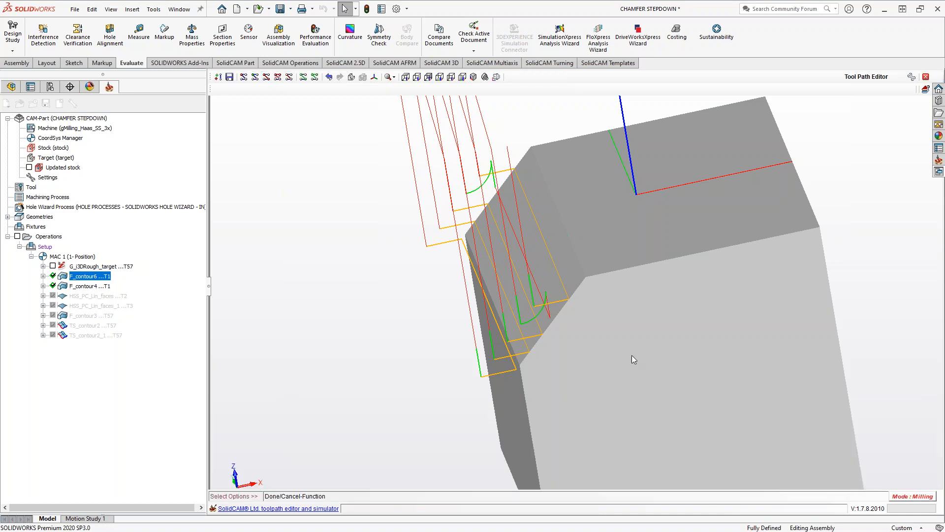
left_click(329, 77)
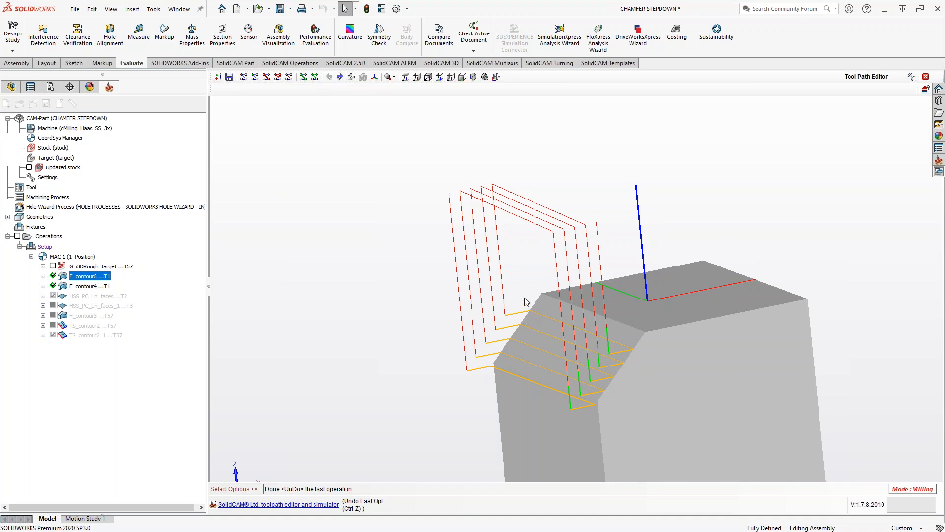
Delete the section from X -0.95, Y -1.0, Z -0.225 to X -1.05, Y 1.0, Z -0.325, joining it with a direct line at FEED (G01)
left_click(266, 77)
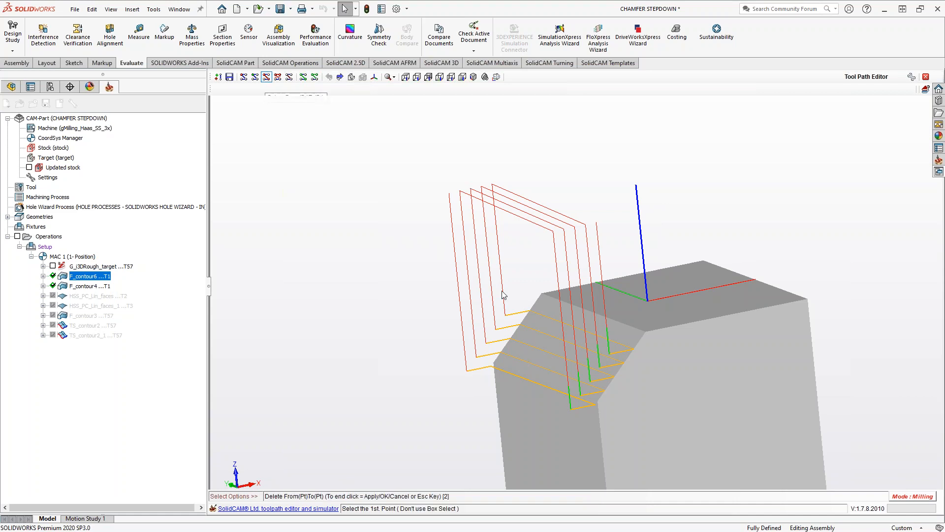
left_click(600, 368)
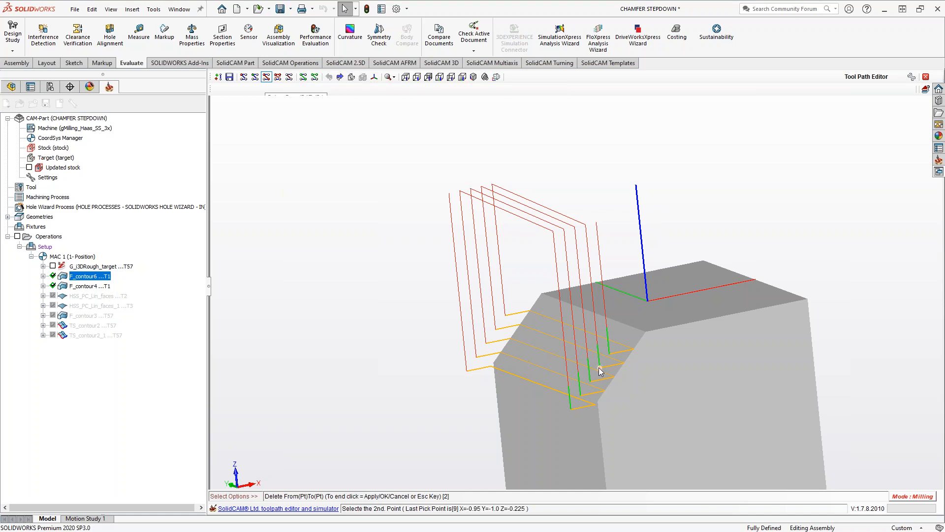
left_click(487, 343)
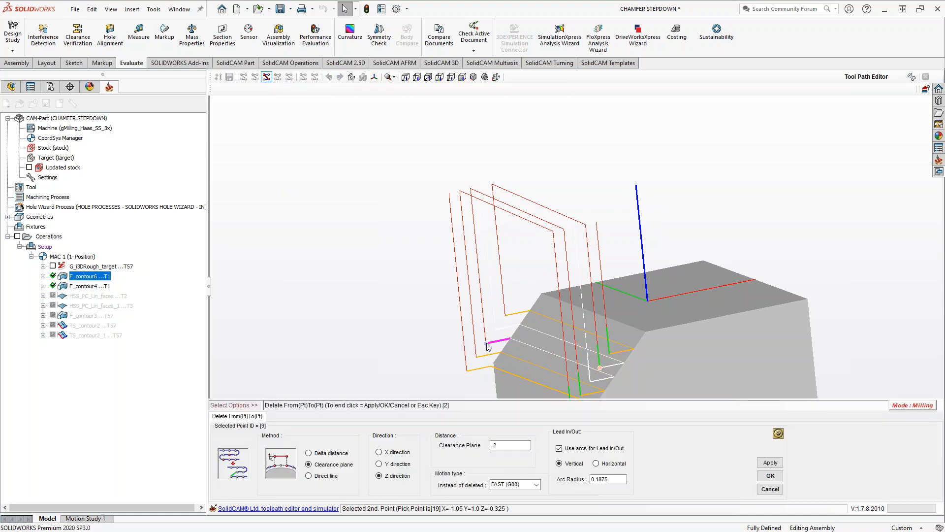
middle_click_drag(556, 363, 535, 325)
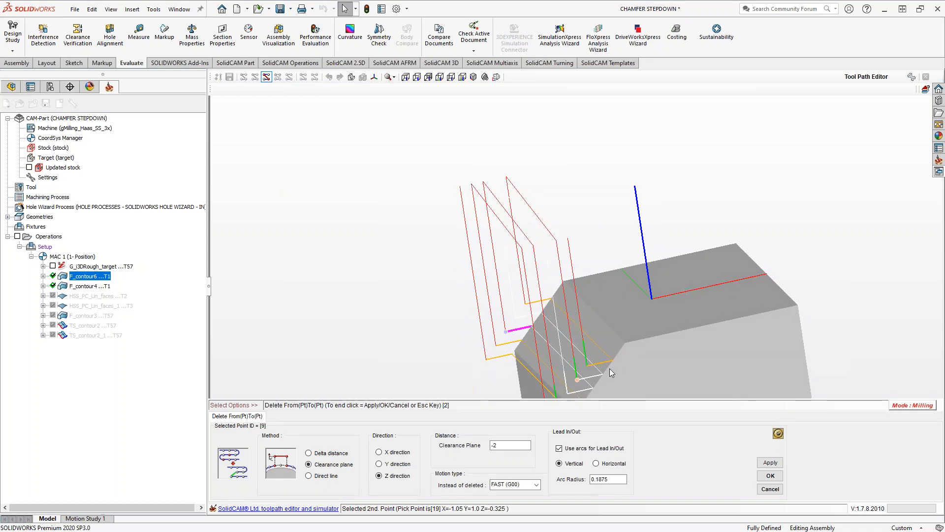
middle_click_drag(533, 257, 485, 308)
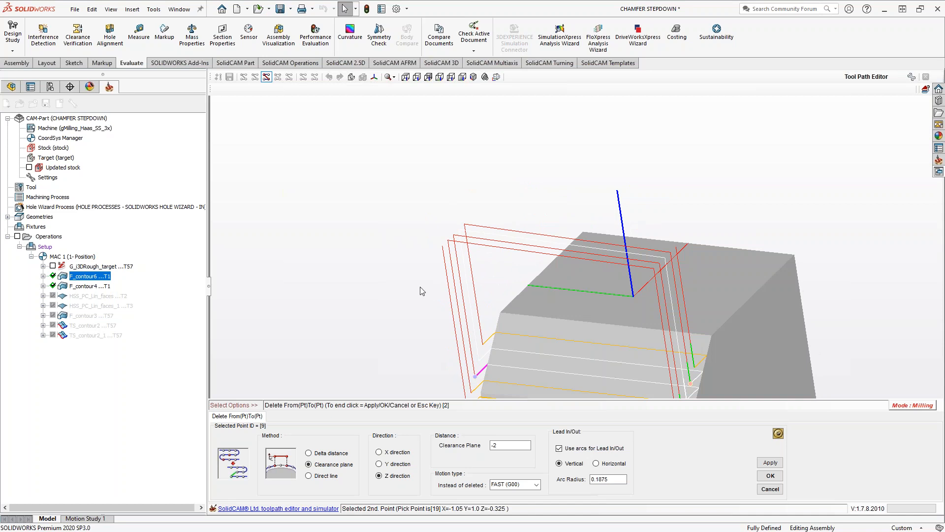
left_click(309, 476)
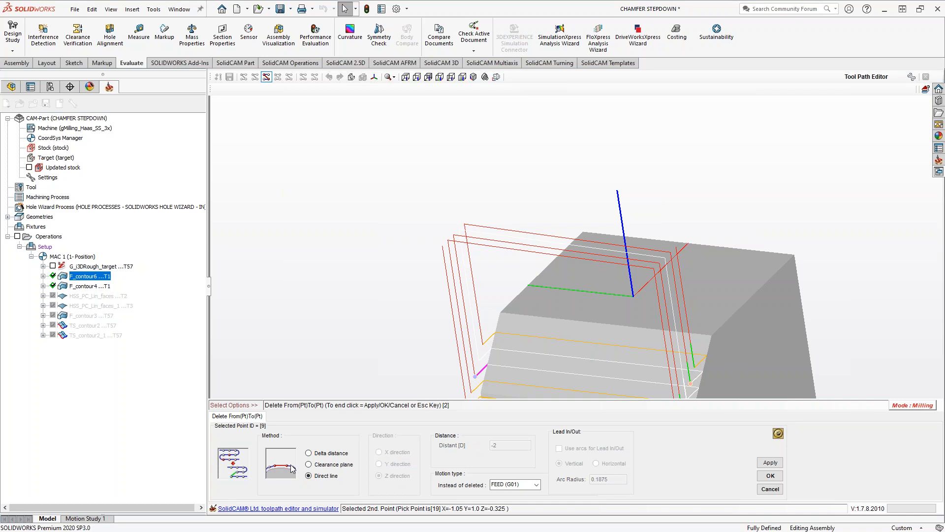
left_click(770, 462)
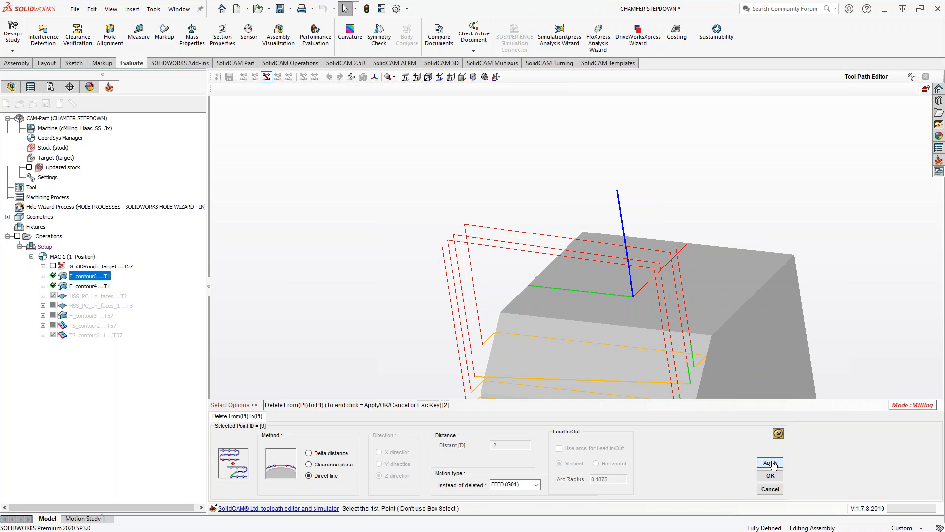
Inspect the direct feed connection, leave Delete From-To, and undo that deletion
middle_click_drag(601, 338, 589, 266)
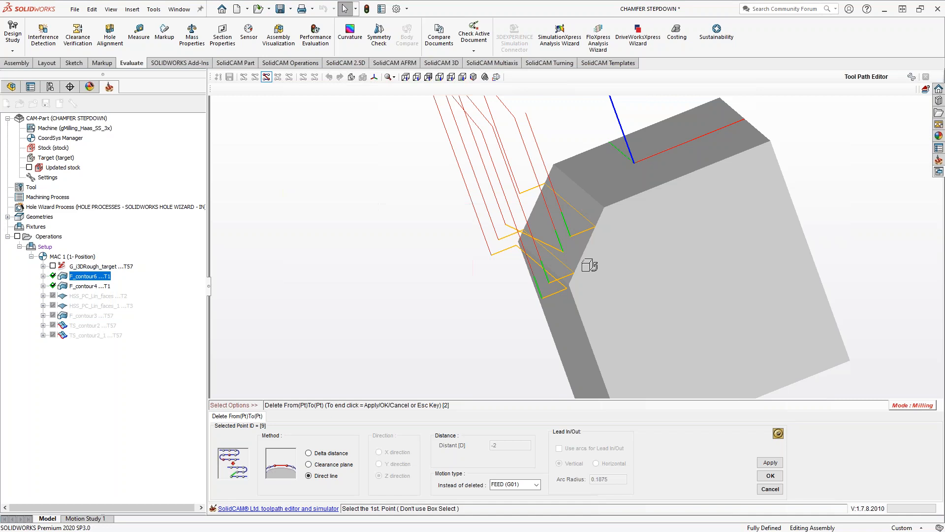
left_click(770, 488)
left_click(329, 77)
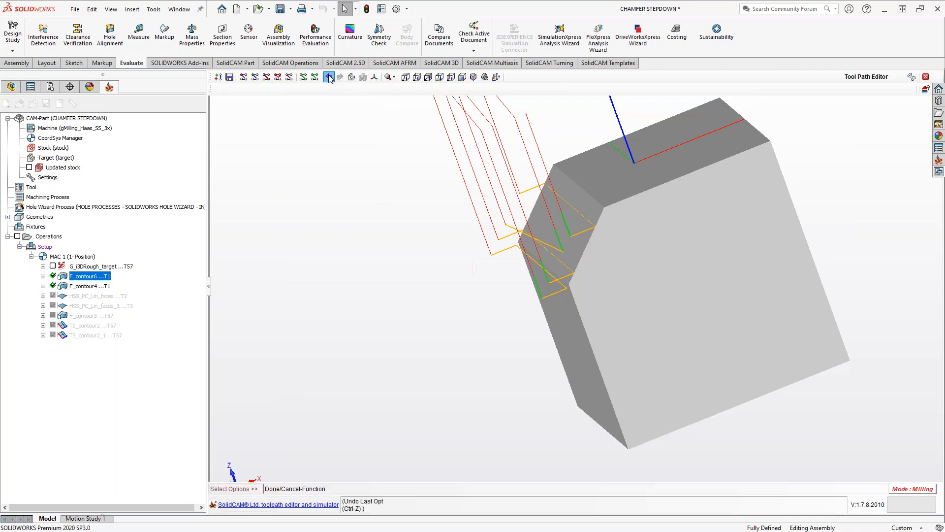
middle_click_drag(362, 227, 384, 227)
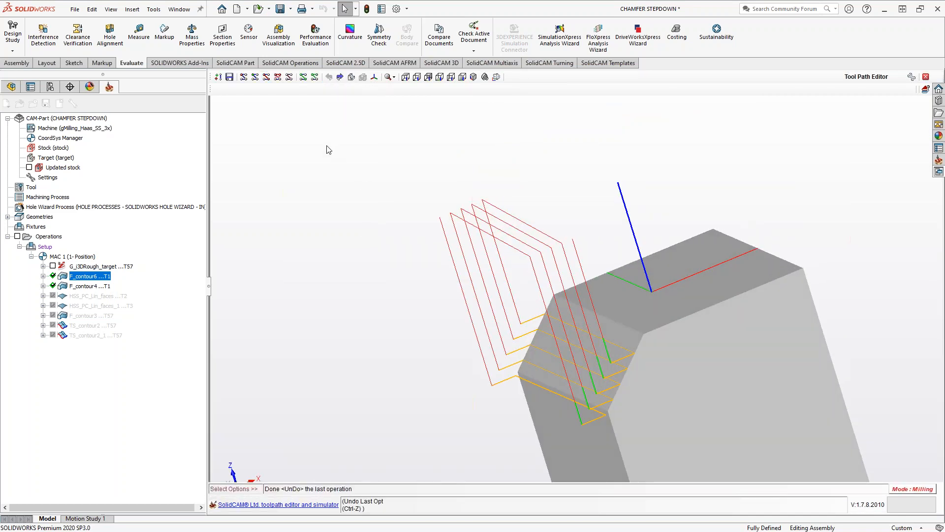
Delete between X -1.05, Y 1.0, Z -0.325 and X -0.95, Y -1.0, Z -0.225 by direct line, with motion type FAST (G00)
left_click(266, 77)
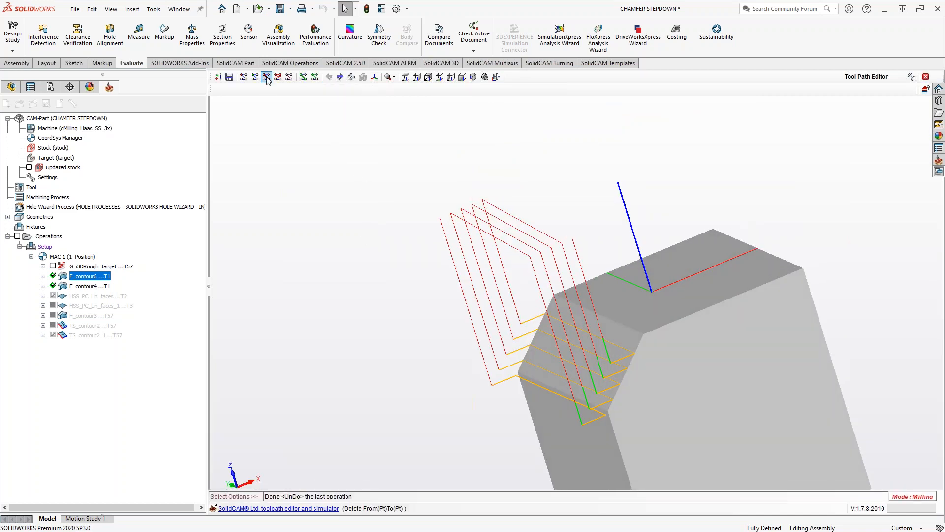
left_click(507, 355)
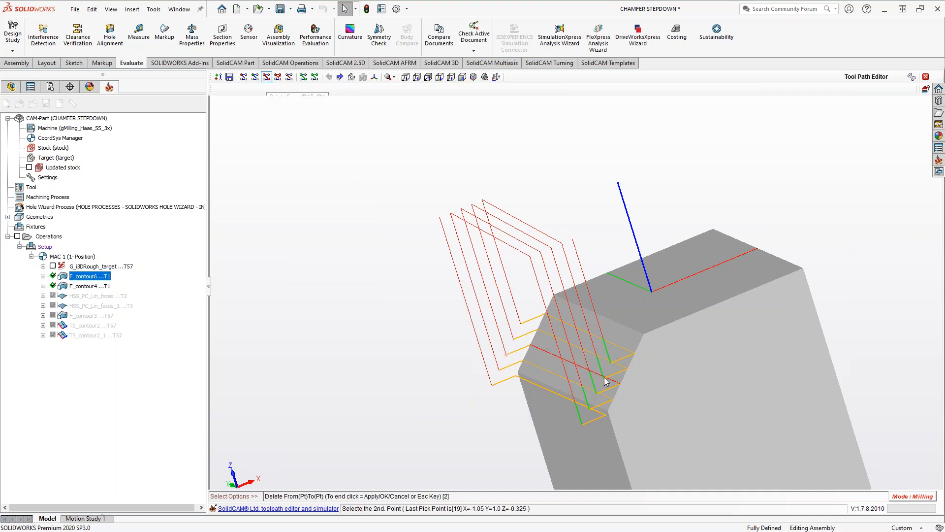
left_click(603, 379)
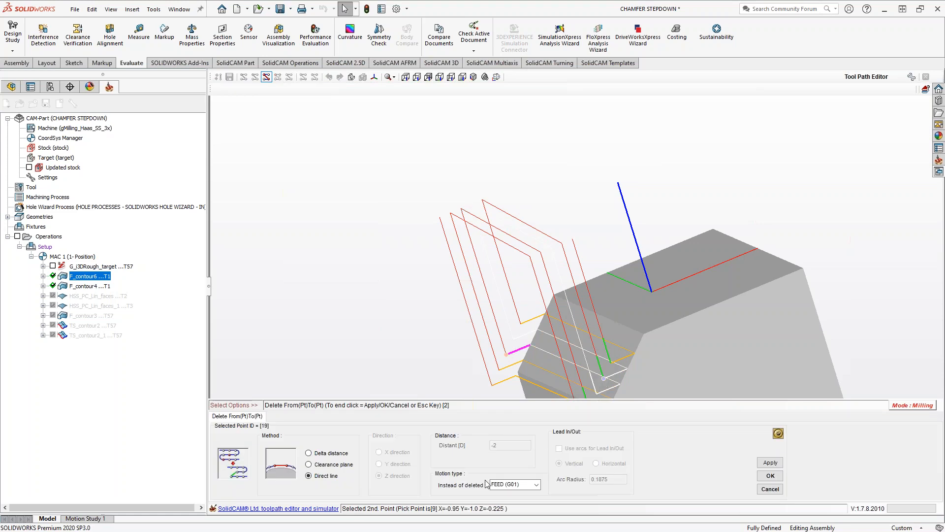
left_click(537, 485)
left_click(539, 484)
left_click(525, 492)
left_click(768, 463)
Inspect the rapid direct-line connection, leave Delete From-To, and undo the deletion
middle_click_drag(628, 334, 598, 281)
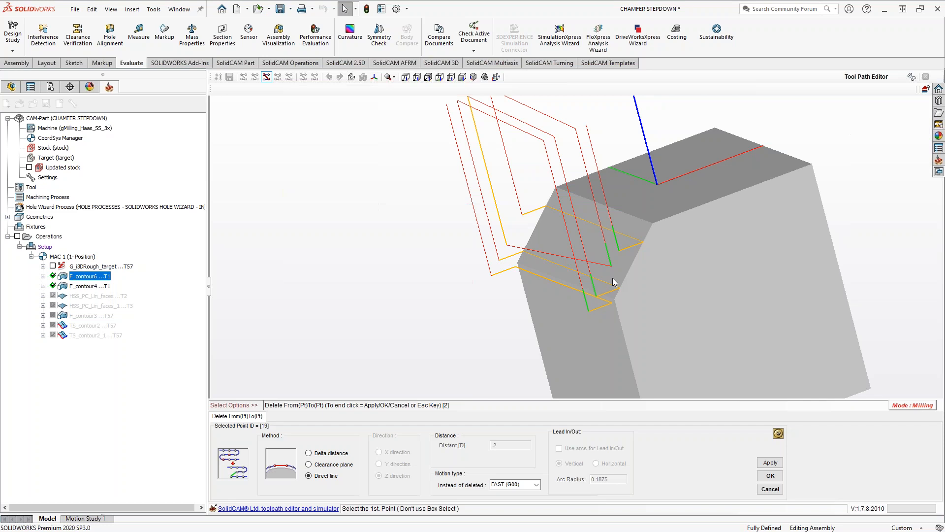
left_click(771, 490)
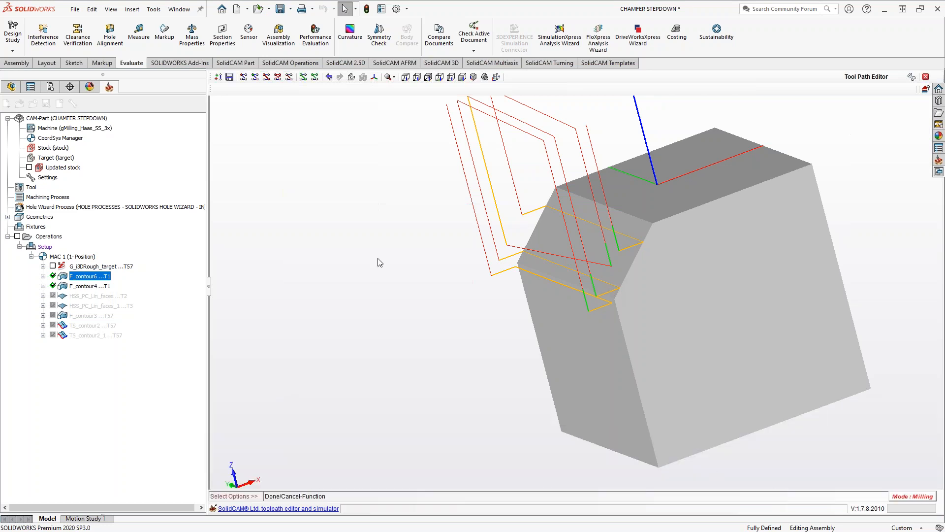
left_click(329, 78)
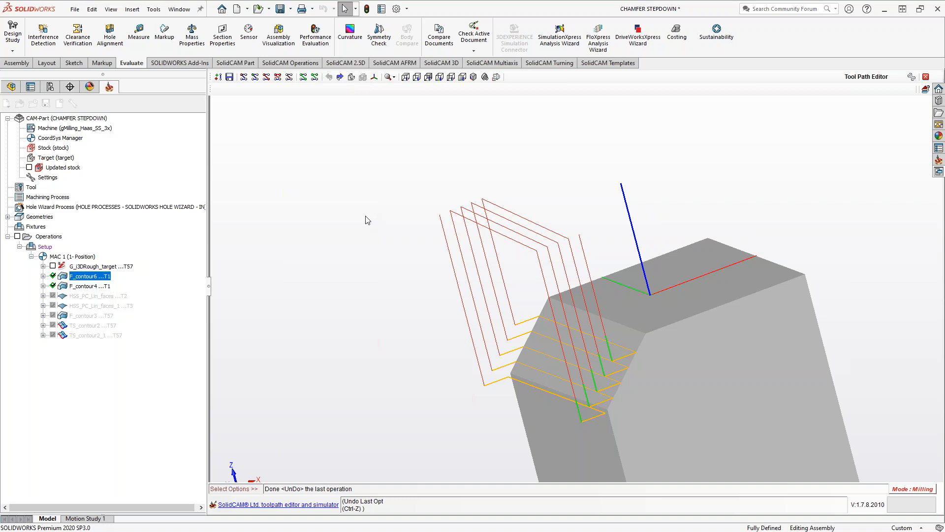
Trim the tool path from the point at X -1.15, Y 1.0, Z -0.425 to the START of Tool-Path, and undo the trim
left_click(278, 78)
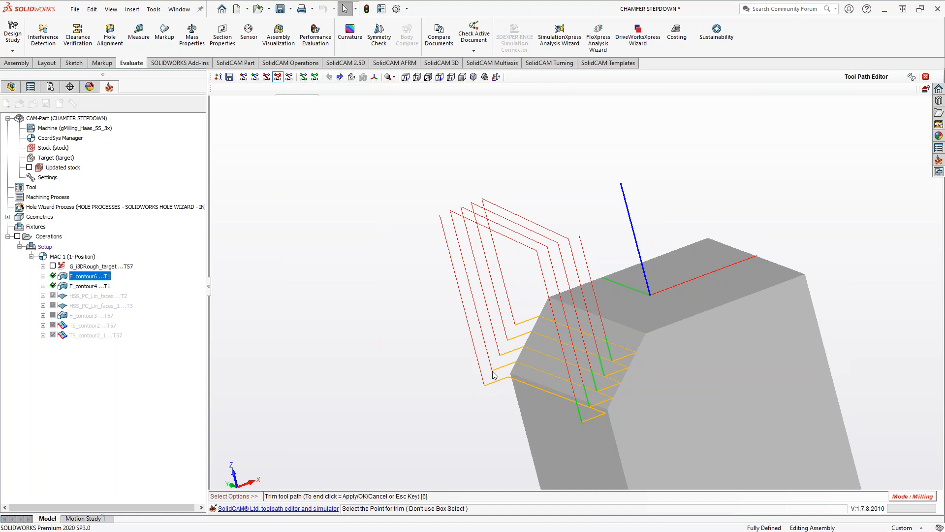
scroll(478, 376, "down", 2)
scroll(480, 408, "up", 2)
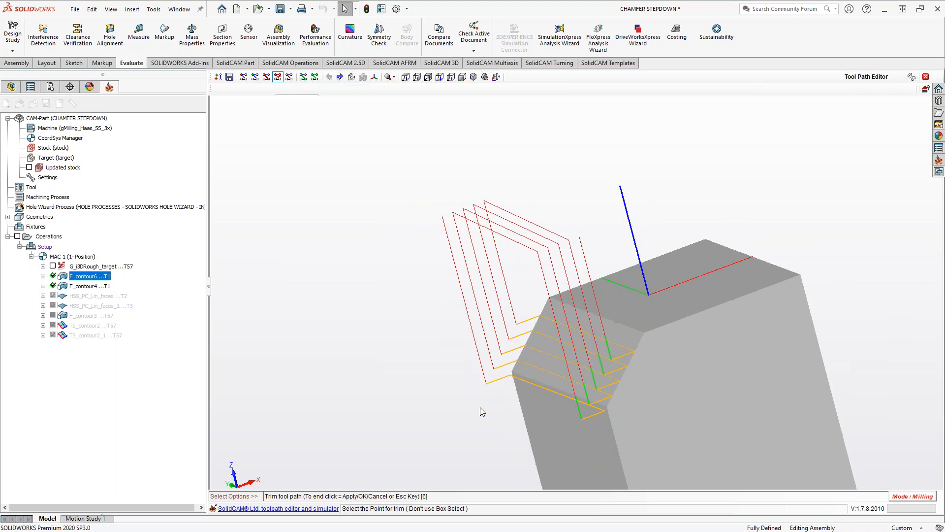
left_click(494, 369)
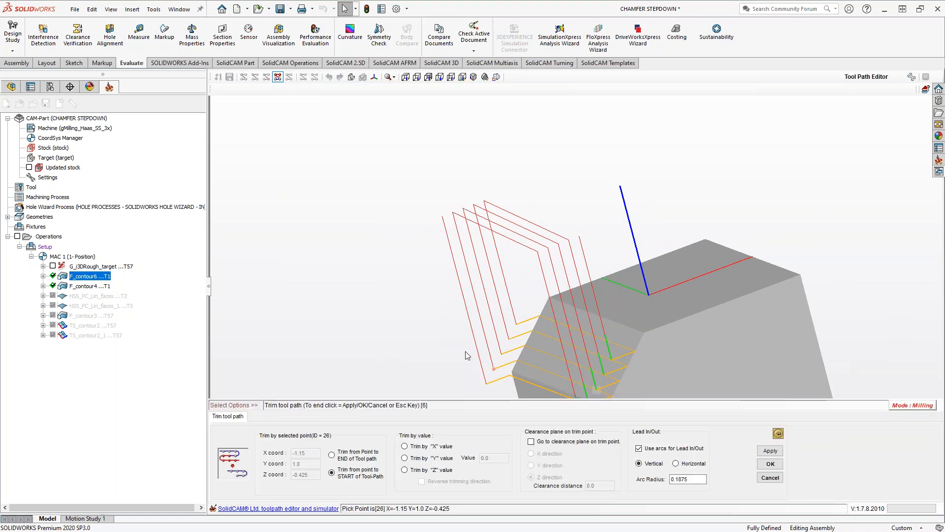
scroll(512, 361, "up", 1)
scroll(522, 355, "up", 1)
scroll(576, 342, "down", 1)
middle_click_drag(583, 339, 556, 262)
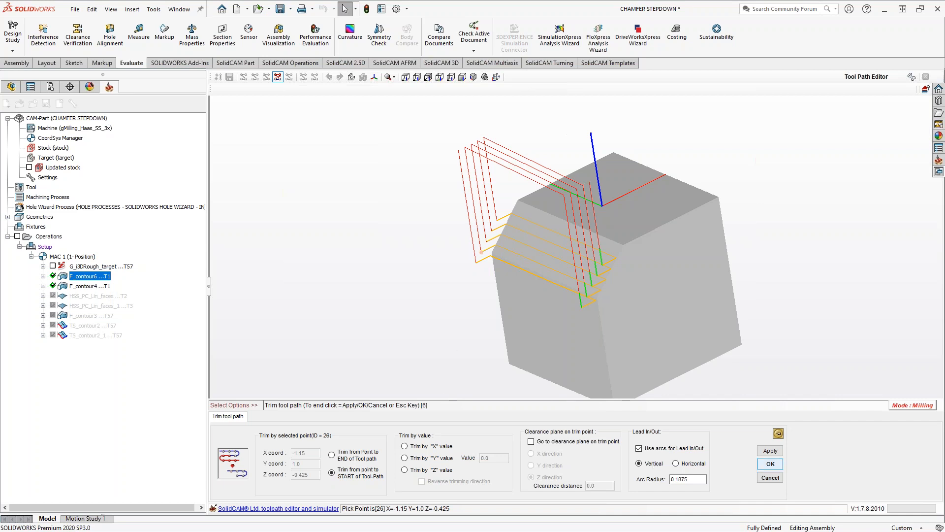
left_click(774, 452)
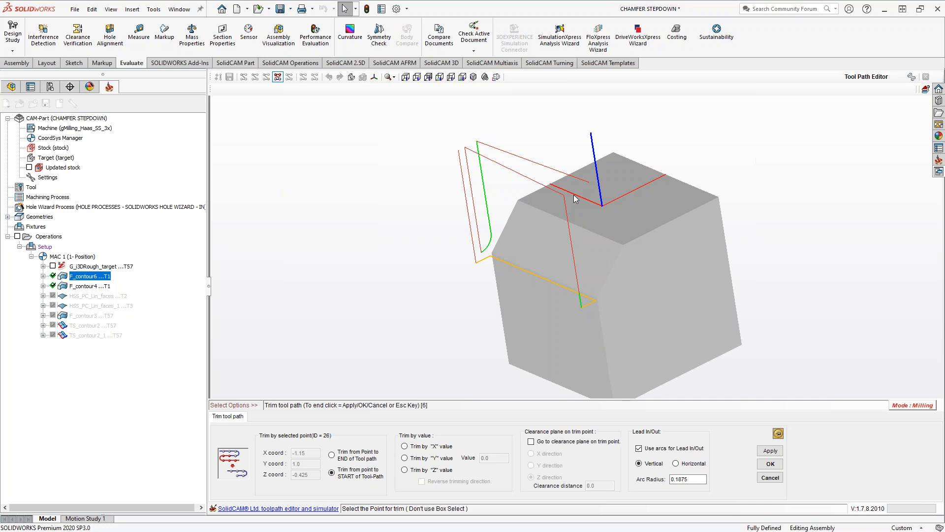
left_click(770, 477)
left_click(328, 77)
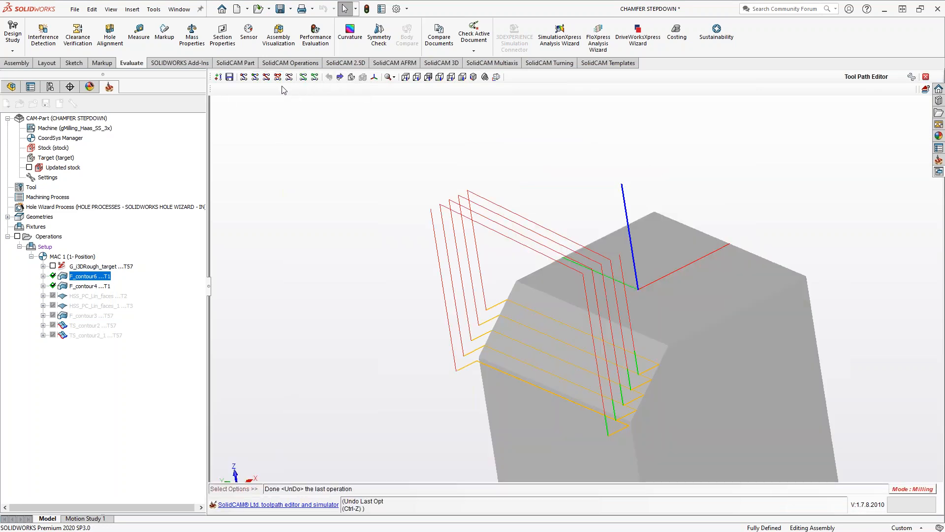
Trim the tool path from the point at X -1.15, Y 1.0, Z -0.425 to the END of Tool path, and undo the trim
left_click(278, 77)
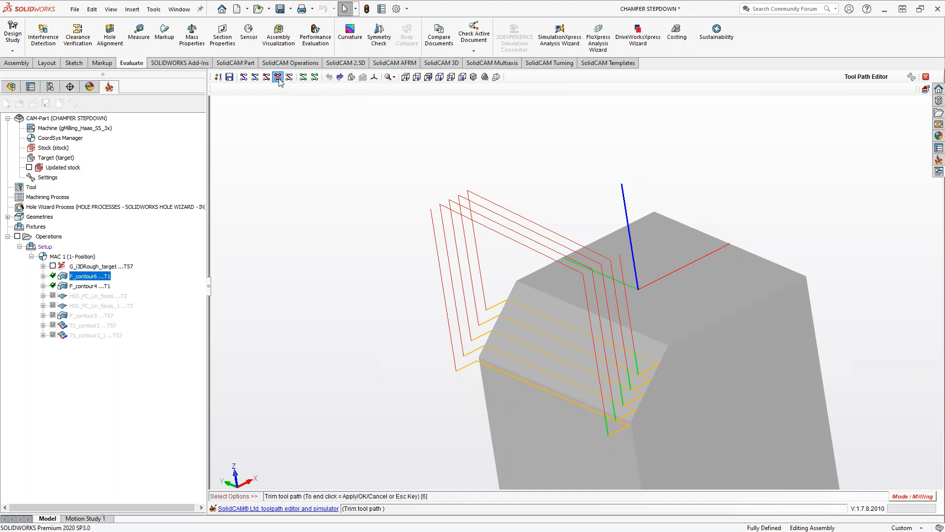
left_click(464, 356)
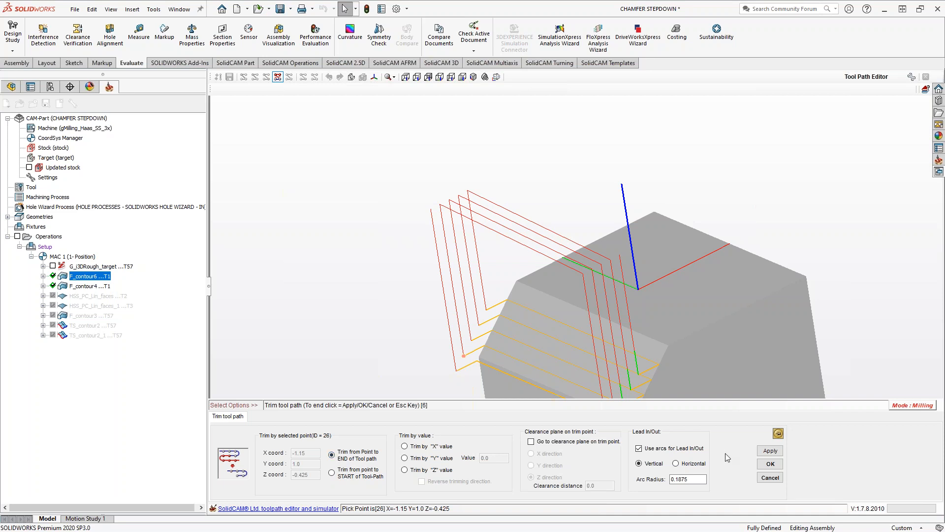
left_click(771, 450)
middle_click_drag(558, 348, 556, 228, "ctrl")
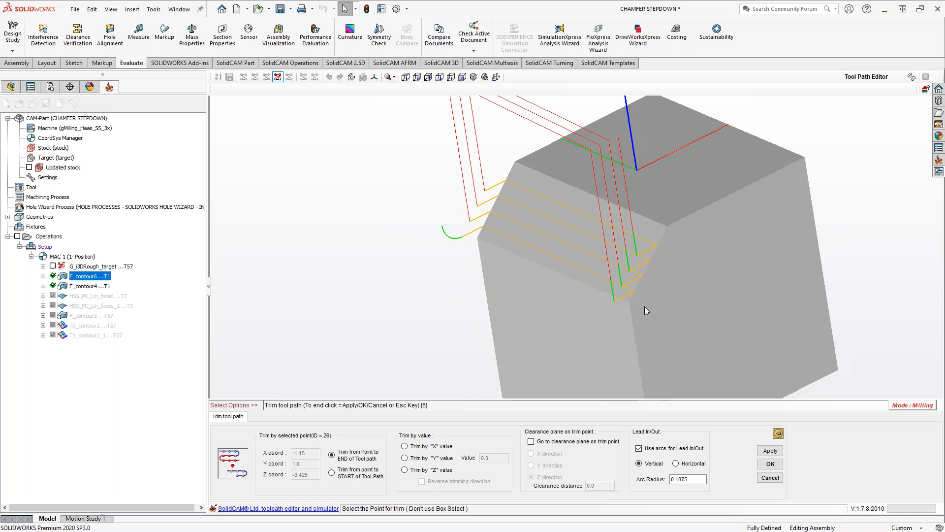
left_click(770, 477)
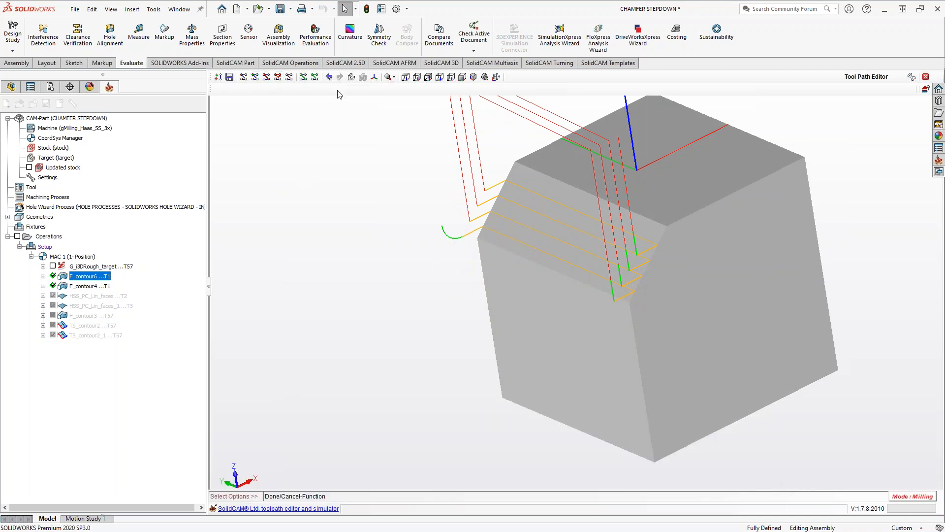
left_click(329, 76)
Trim the tool path by Y value .5, using the point at X -1.15, Y 1.0, Z -0.425 as the selected point
left_click(277, 77)
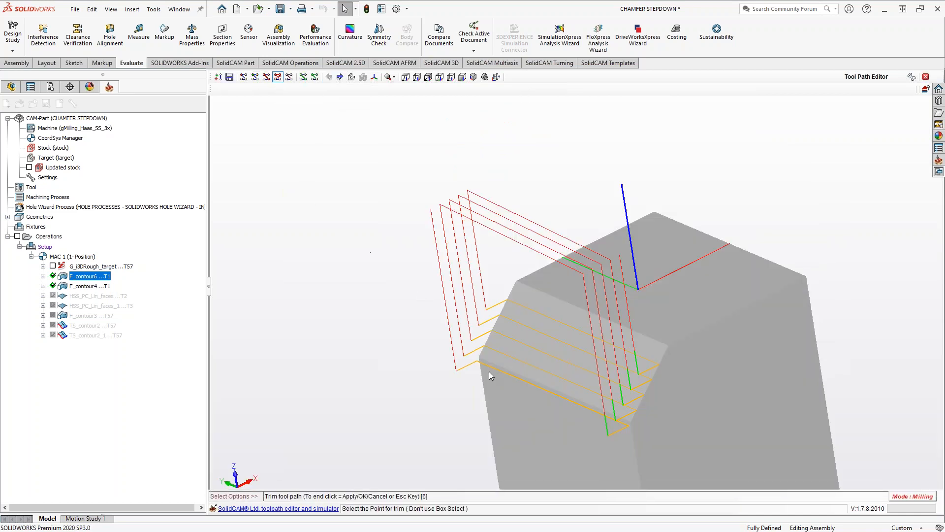
left_click(465, 357)
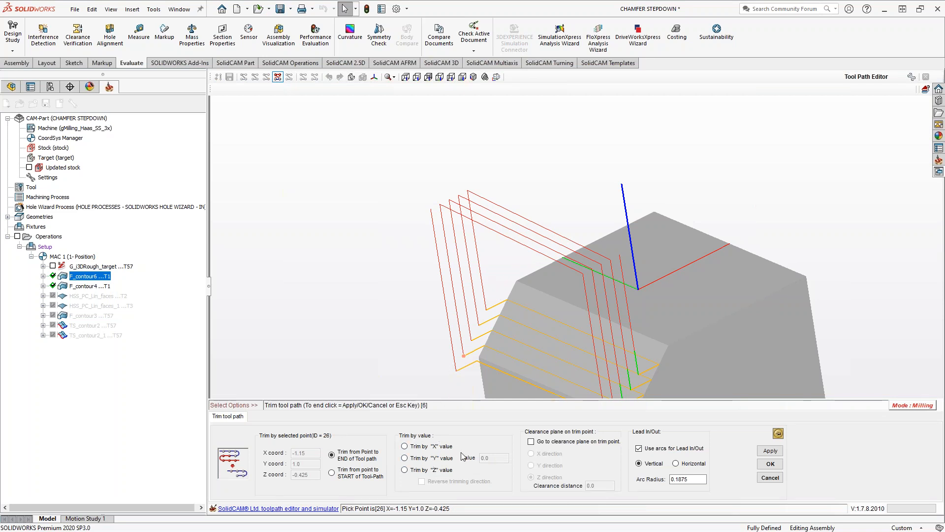
middle_click_drag(451, 334, 524, 347)
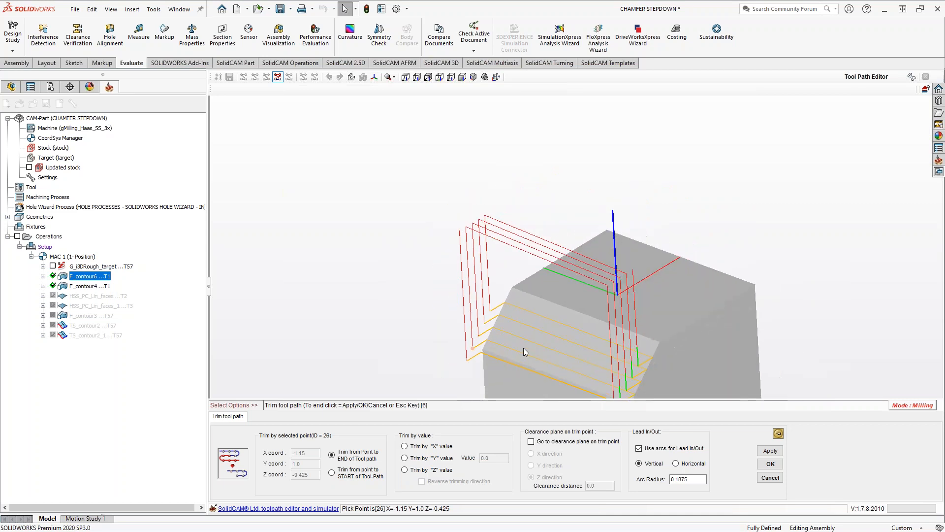
left_click(405, 457)
double_click(485, 458)
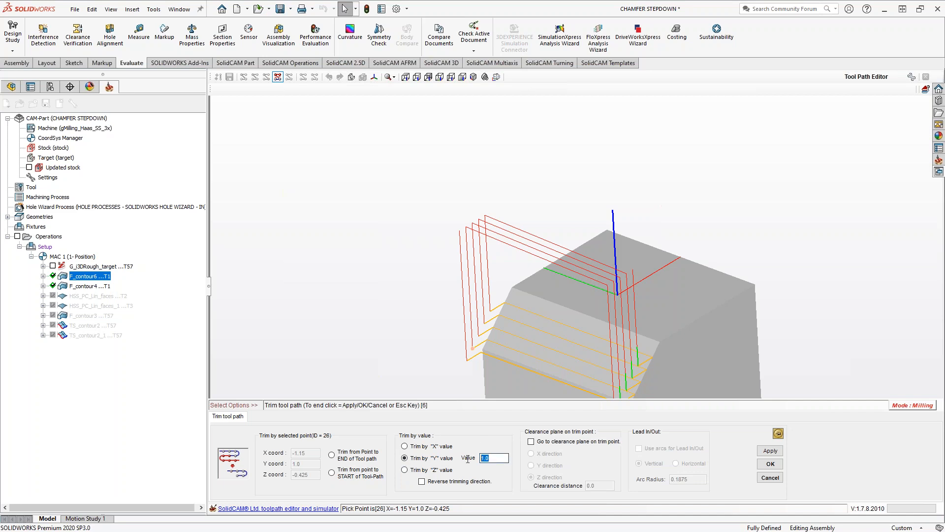
type(".5")
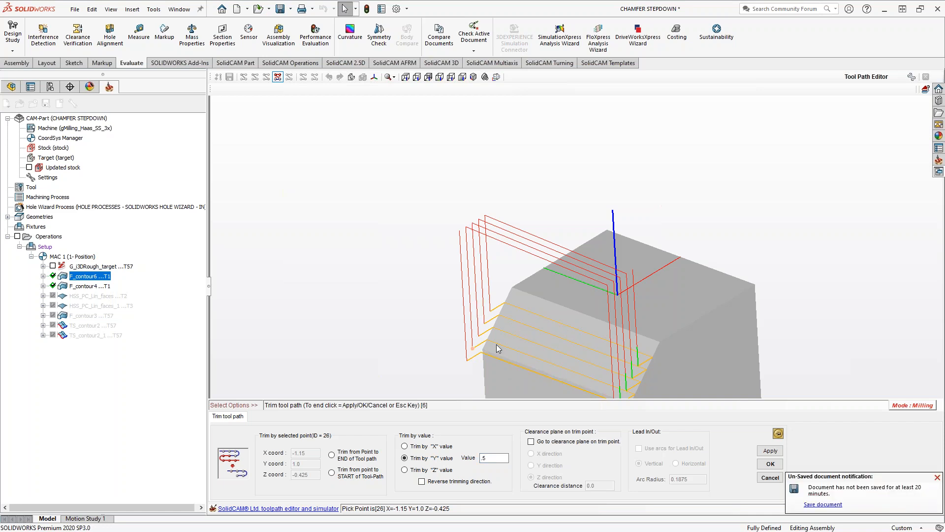
left_click(769, 452)
Inspect the Y-value trim from another angle, leave Trim tool path, and undo the trim
middle_click_drag(686, 368, 668, 212, "ctrl")
middle_click_drag(627, 282, 590, 283)
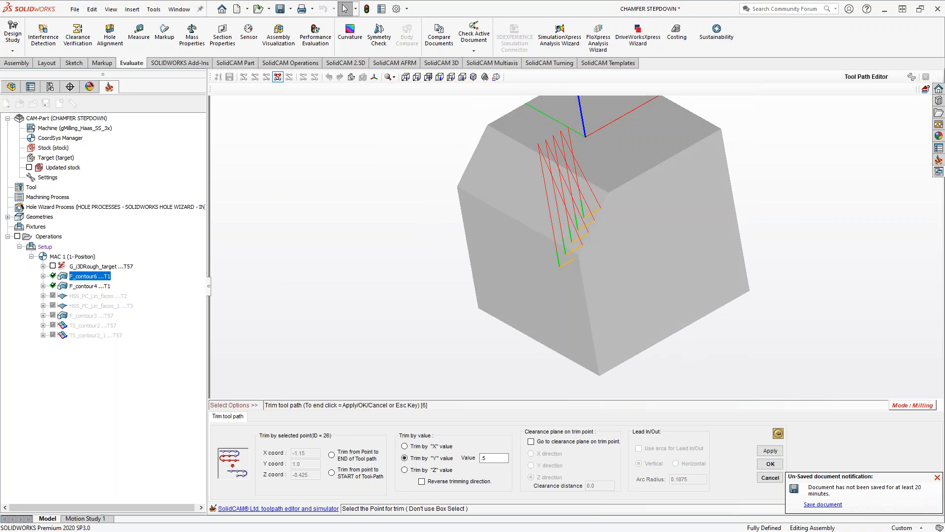
left_click(771, 478)
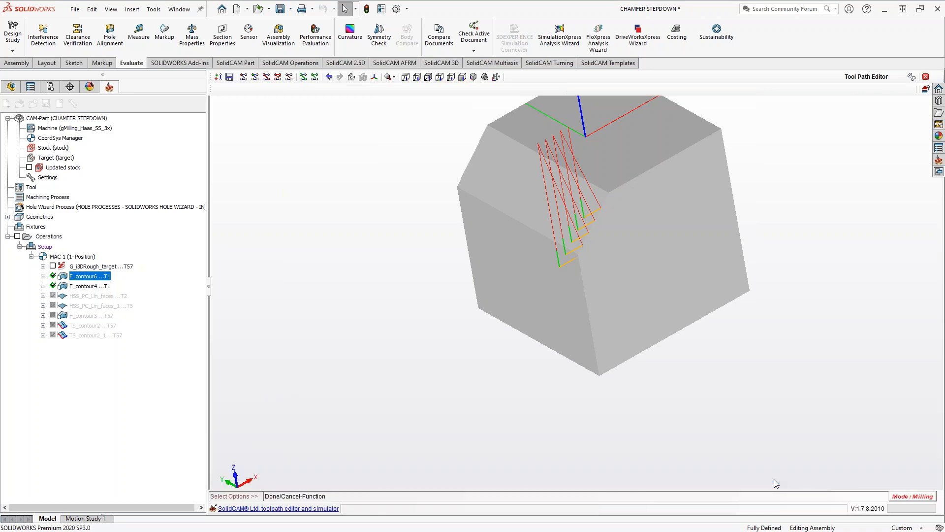
left_click(330, 78)
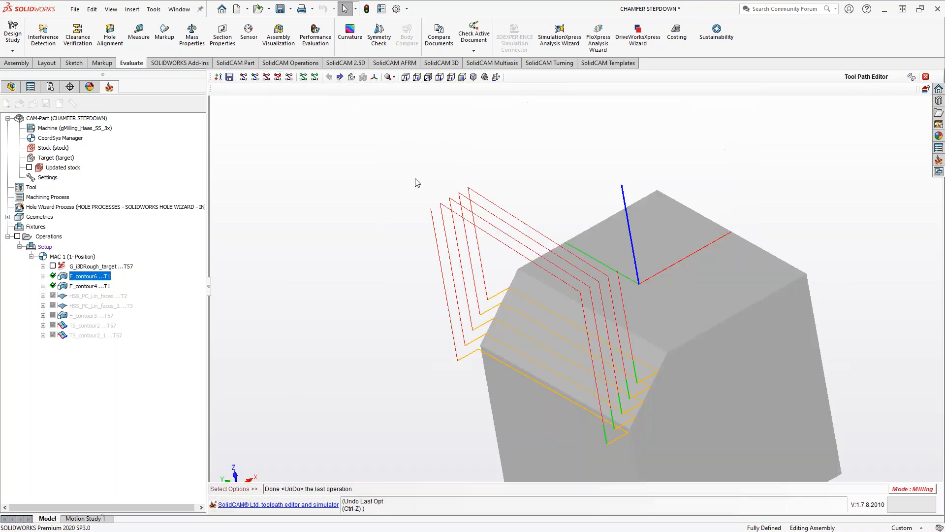
Quit the Tool Path Editor without saving the edited tool path and dismiss the settings-file error
left_click(925, 77)
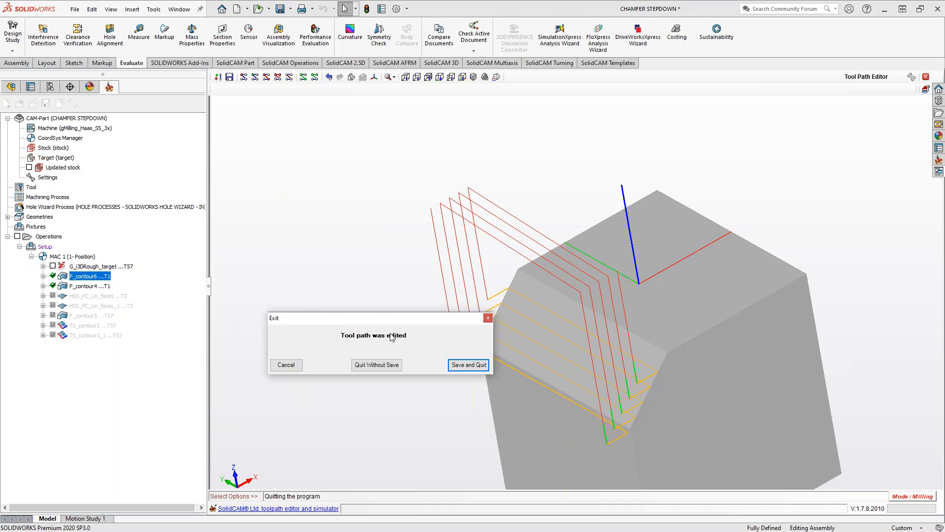
left_click(388, 364)
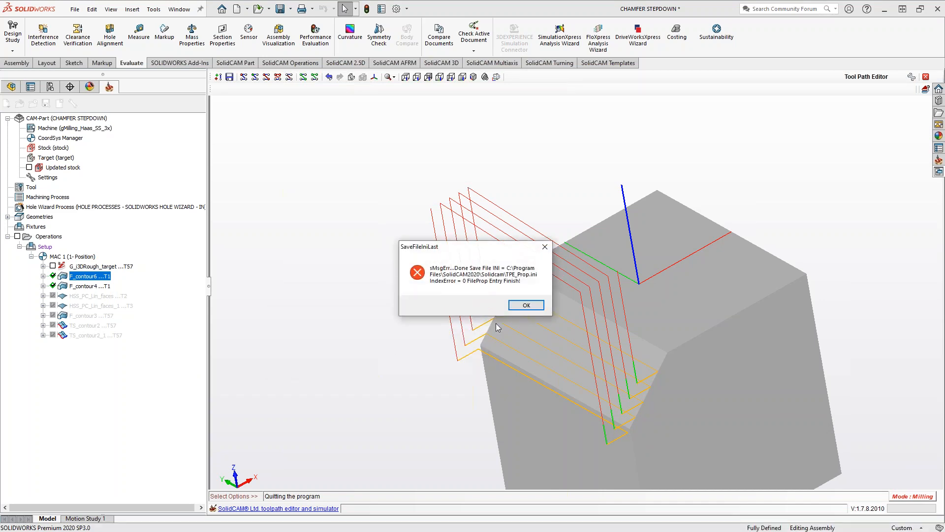
left_click(526, 305)
Check which tool path options are available for the G_i3DRough_target operation
left_click(90, 268)
right_click(90, 267)
mouse_move(148, 284)
left_click(271, 294)
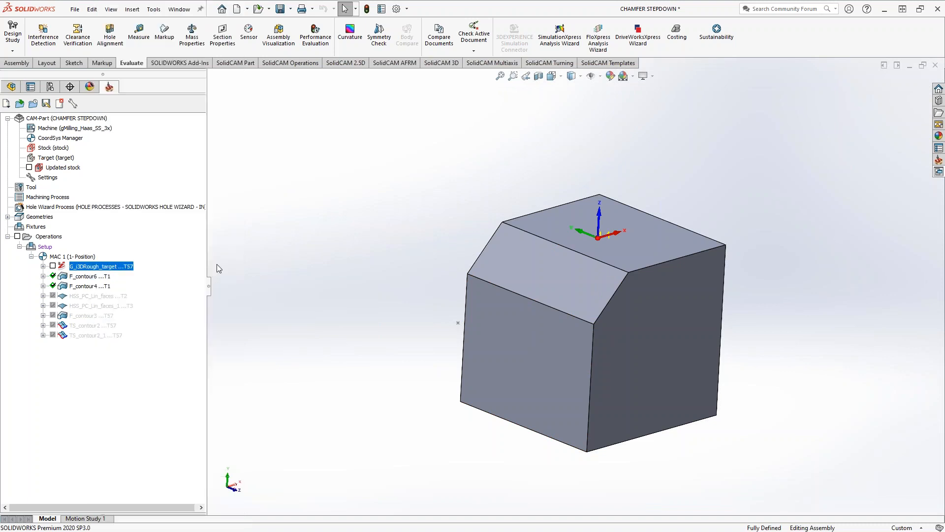
right_click(102, 268)
mouse_move(187, 284)
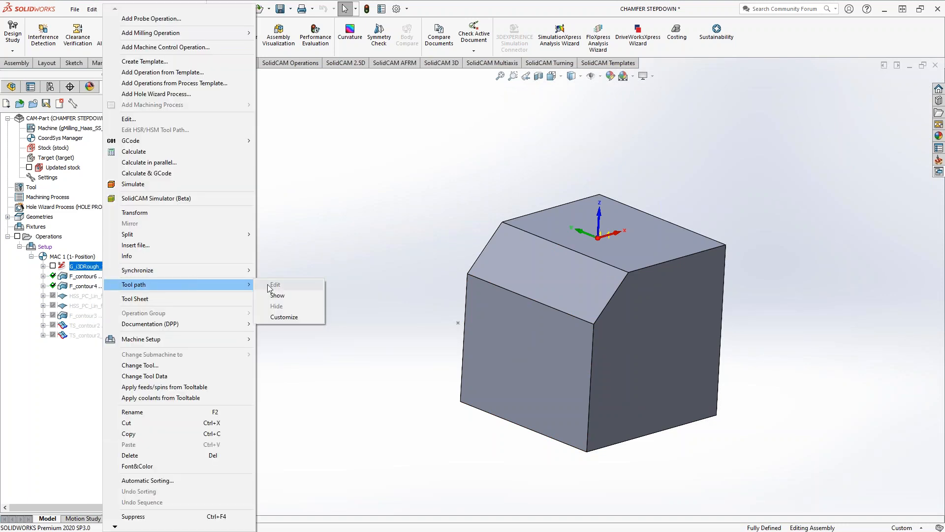
Open the F_contour6 tool path for editing in the Tool Path Editor
right_click(80, 276)
mouse_move(207, 285)
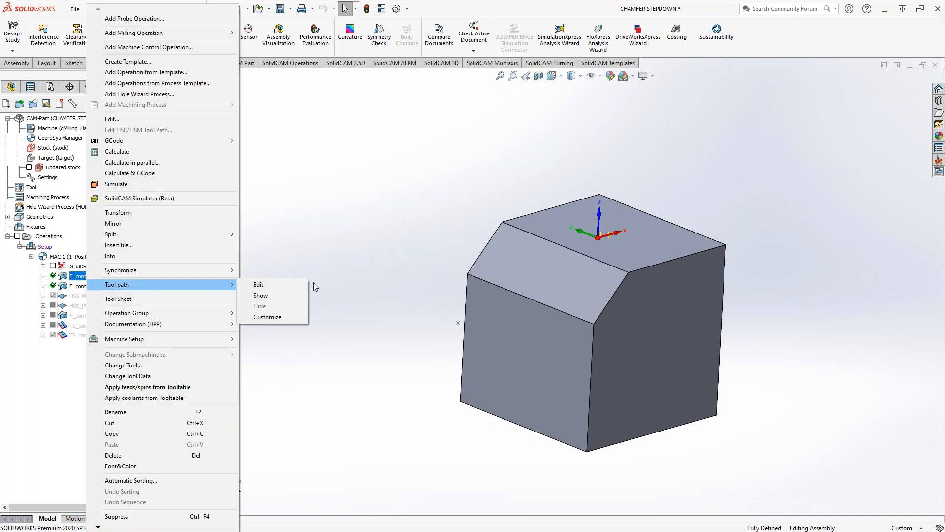
left_click(284, 285)
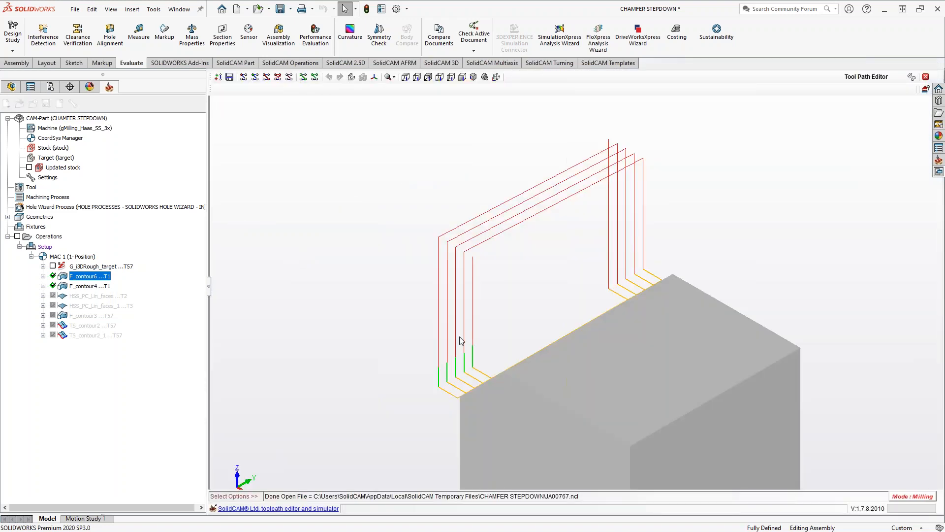
Trim the tool path by Z value .1, using the point at X -1.05, Y 1.0, Z -0.325 as the selected point
middle_click_drag(460, 338, 621, 329)
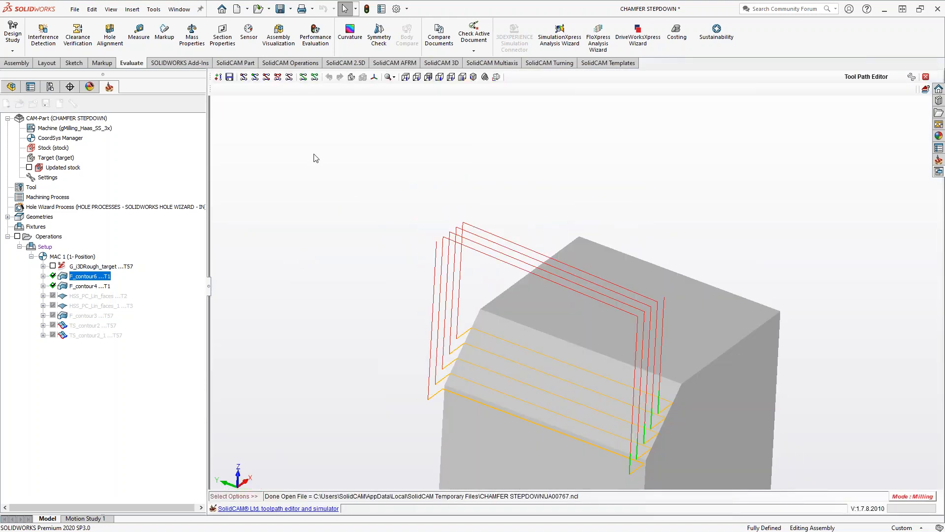
left_click(278, 77)
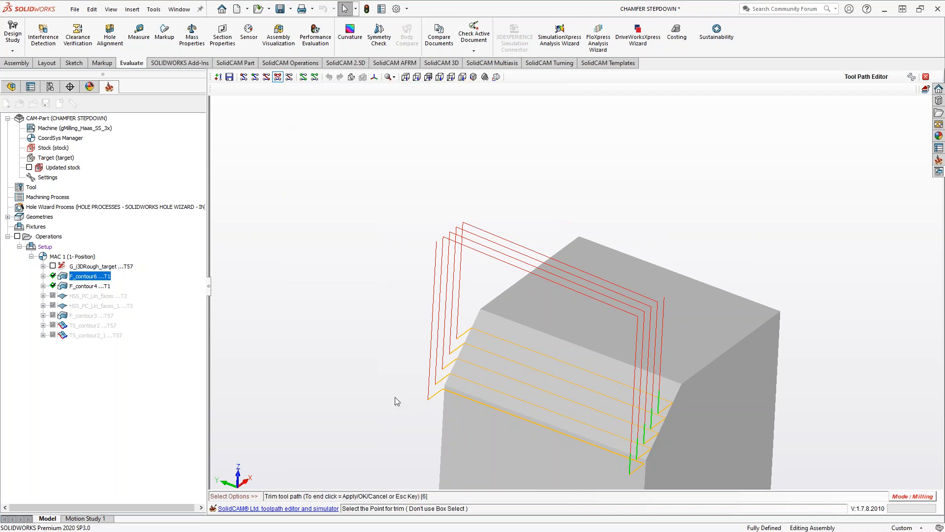
left_click(443, 368)
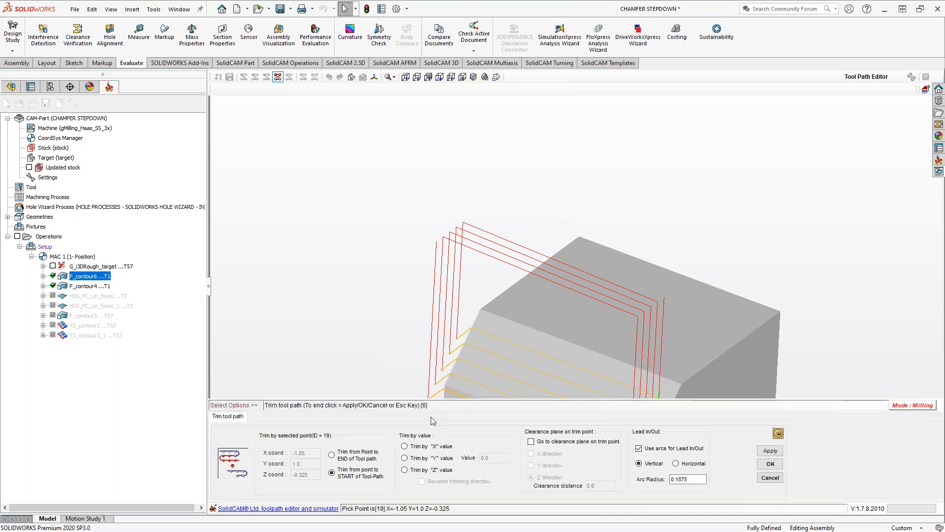
left_click(404, 459)
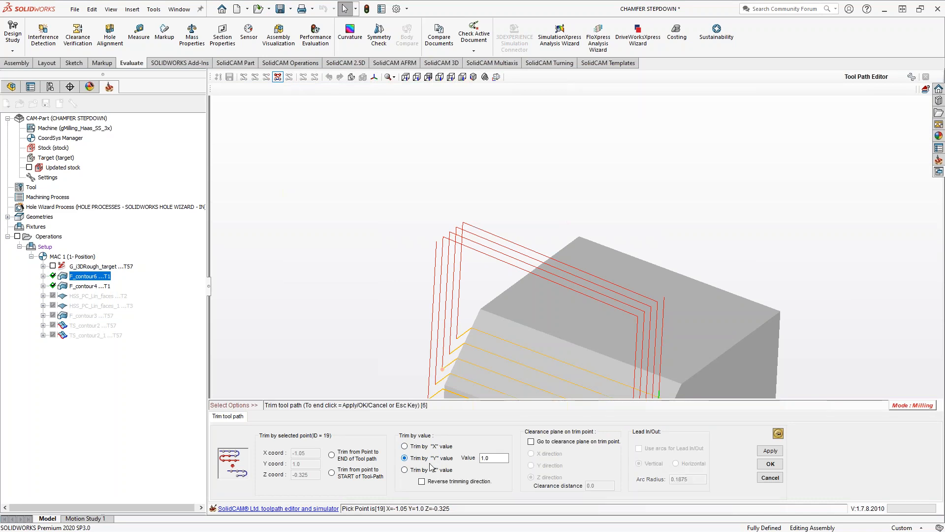
double_click(495, 458)
left_click(404, 470)
double_click(484, 458)
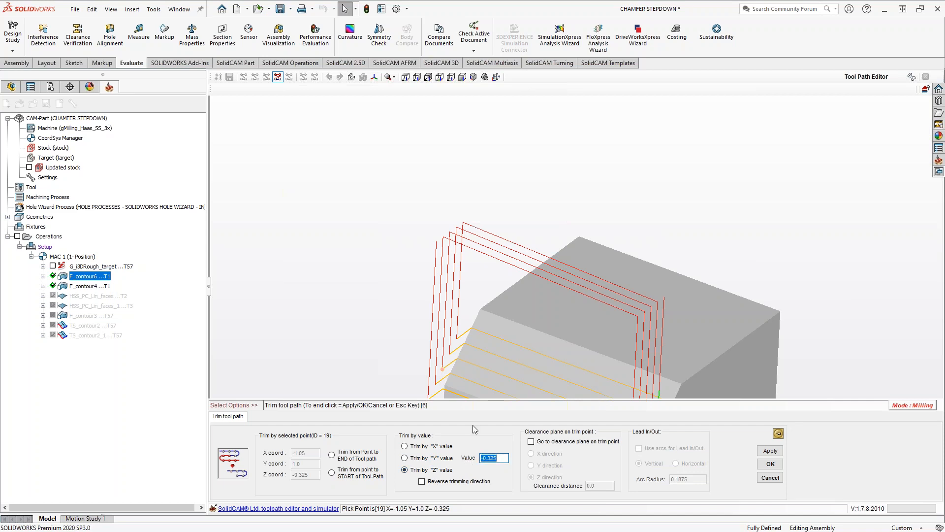
type(".1")
left_click(770, 450)
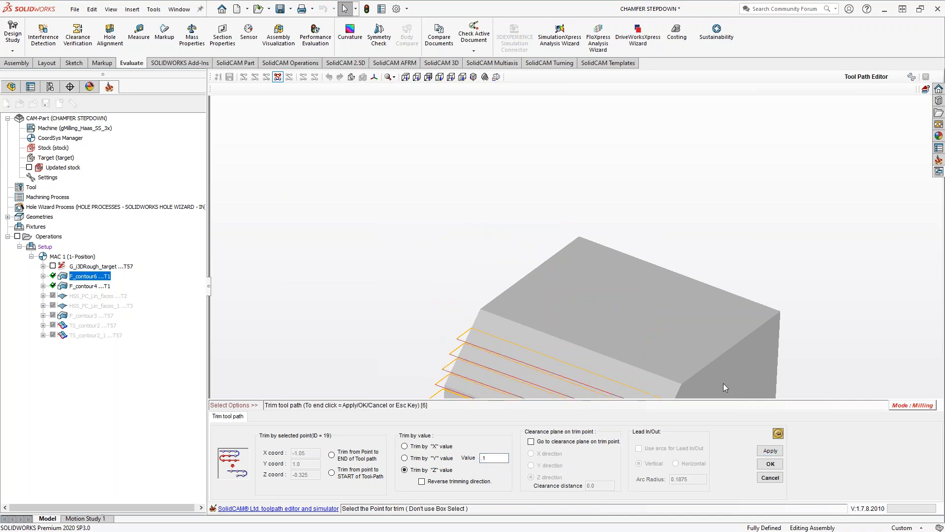
Inspect the moves between passes after the Z-value trim, leave Trim tool path, and undo the trim
middle_click_drag(628, 340, 618, 212, "ctrl")
middle_click_drag(635, 290, 623, 275)
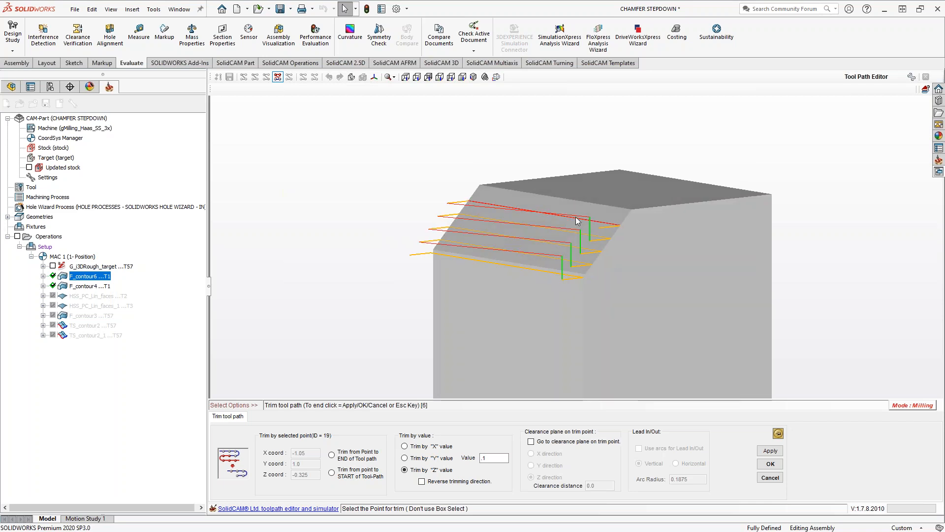
mouse_move(550, 280)
middle_mouse_down()
mouse_move(527, 284)
mouse_move(557, 284)
middle_mouse_up()
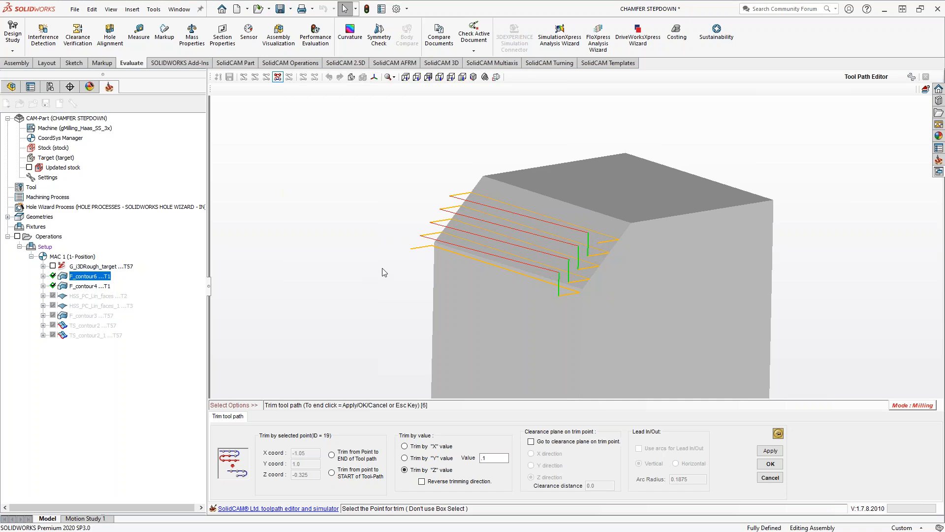
left_click(770, 477)
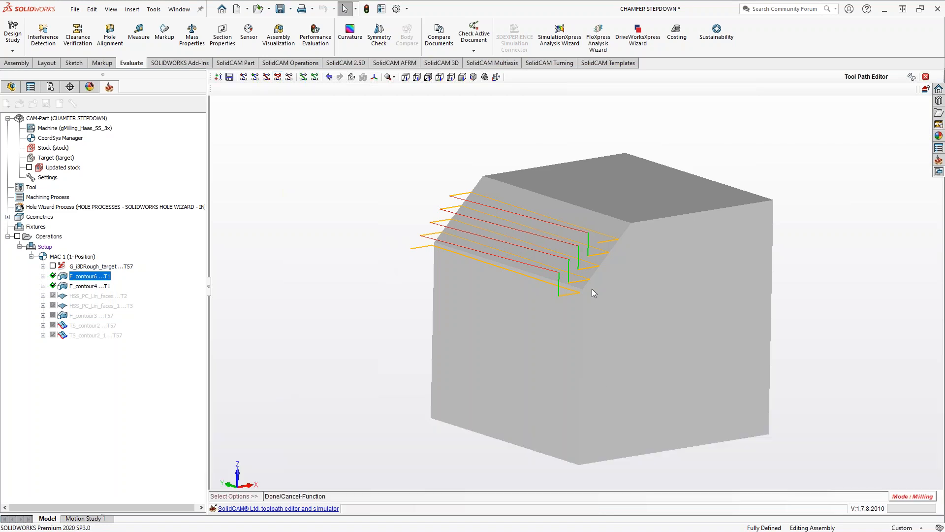
left_click(329, 77)
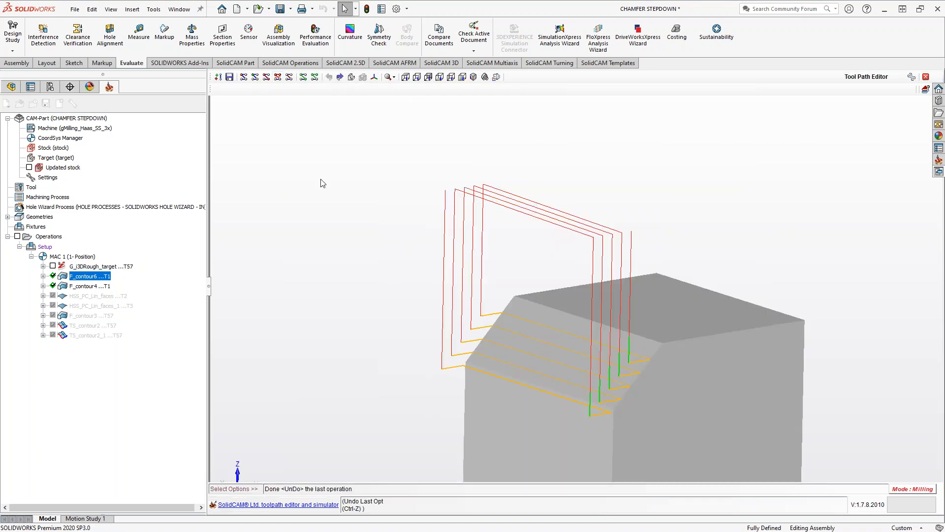
Try to select the upper start and end points of the tool path for Modify point, and quit the Tool Path Editor
mouse_move(345, 203)
middle_mouse_down()
mouse_move(346, 226)
mouse_move(345, 216)
middle_mouse_up()
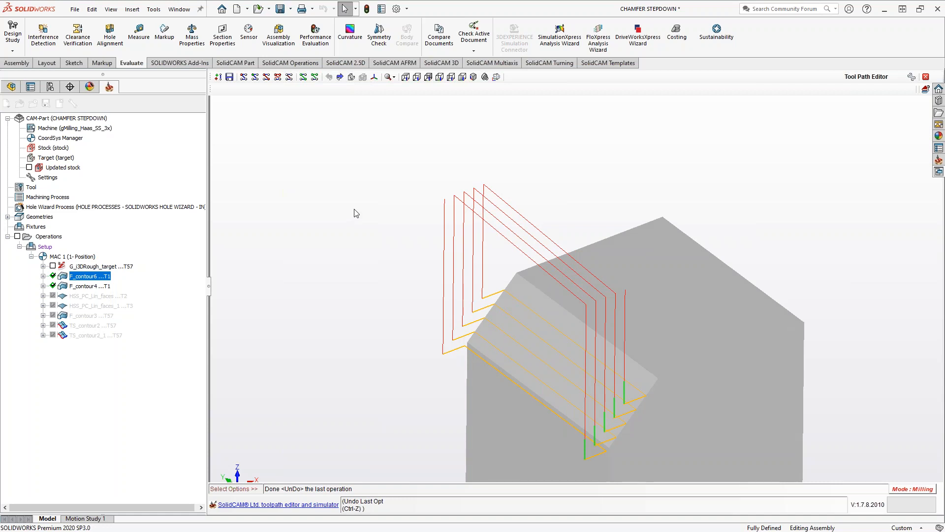
left_click(254, 77)
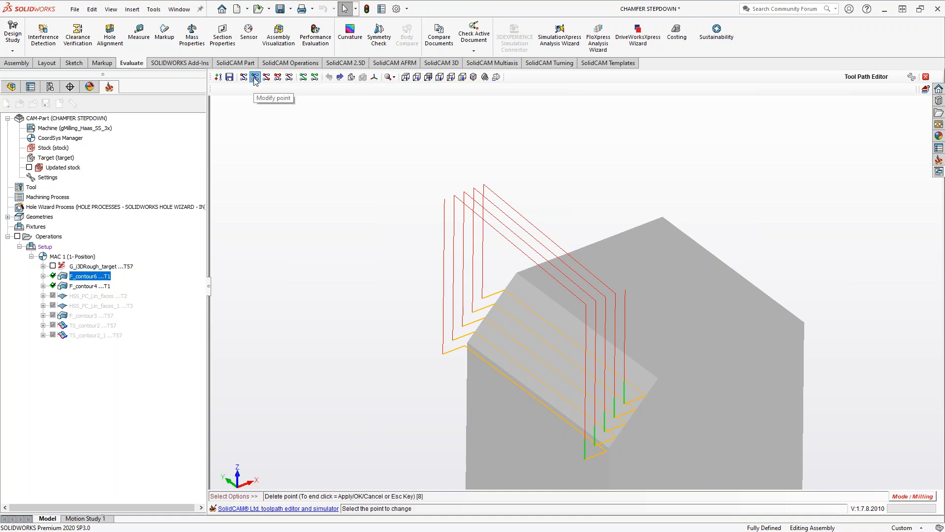
left_click(624, 290)
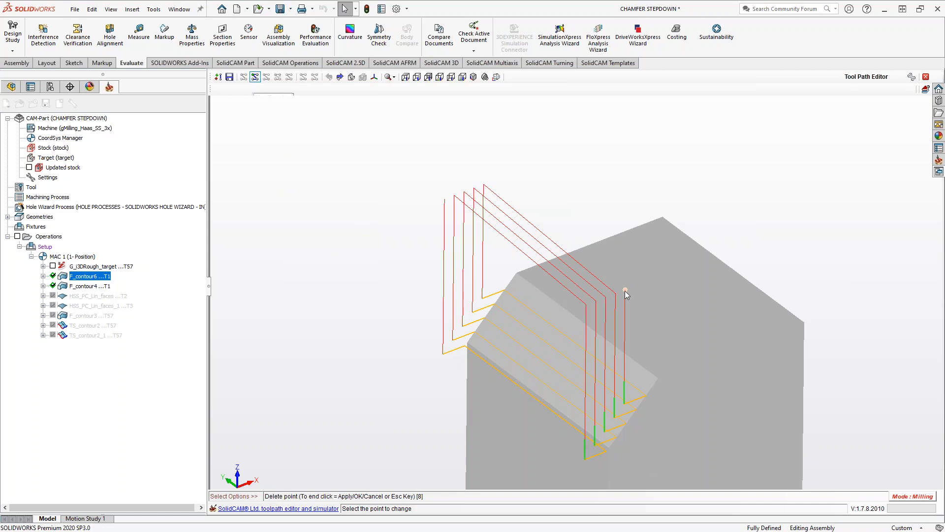
left_click(445, 201)
left_click(926, 77)
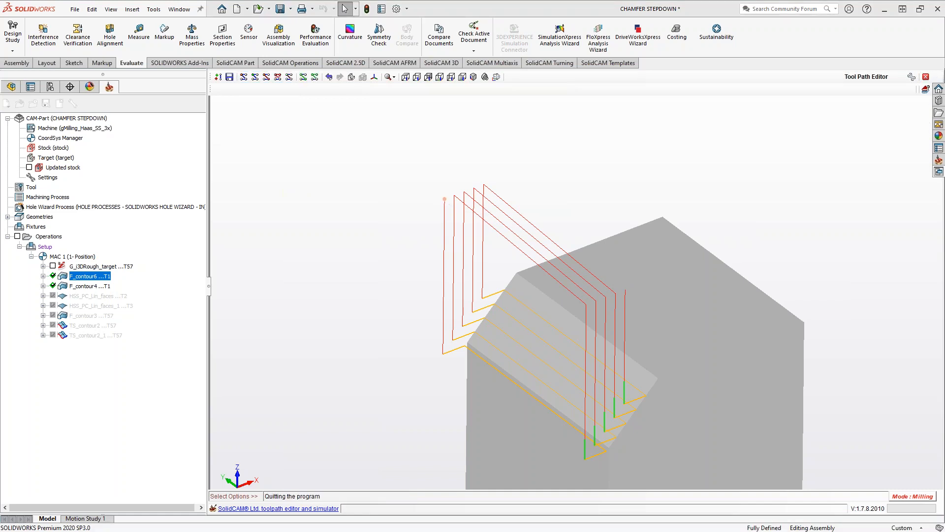
left_click(529, 306)
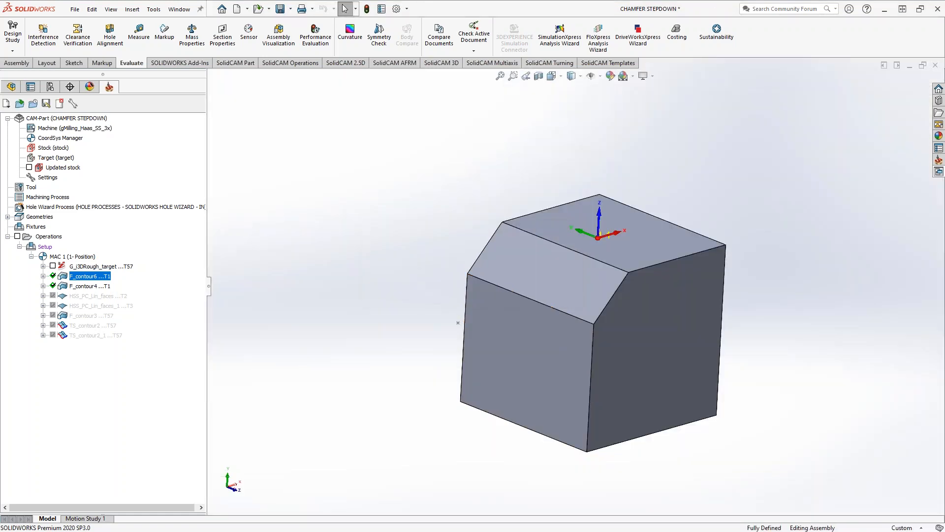
Reopen the F_contour6 tool path for editing, try Modify point on its upper start point, and quit the editor
right_click(90, 276)
mouse_move(116, 284)
left_click(291, 285)
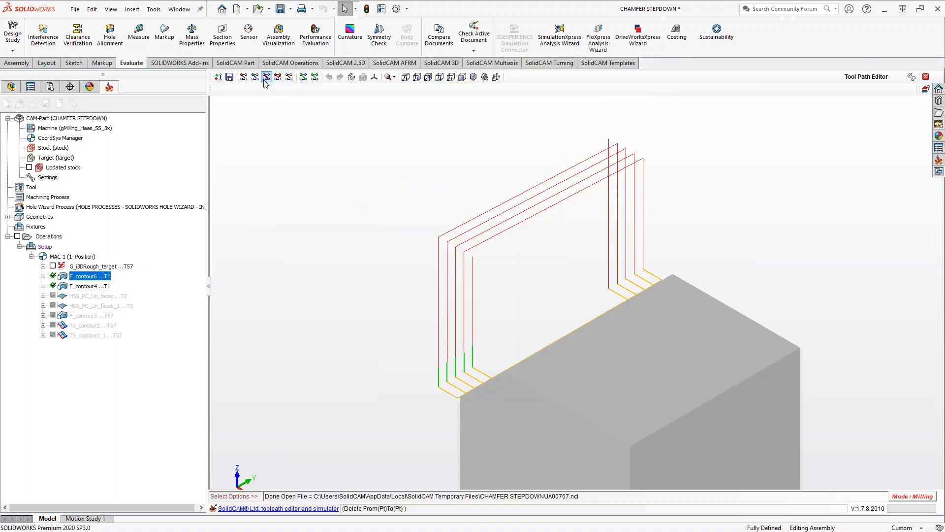
left_click(255, 77)
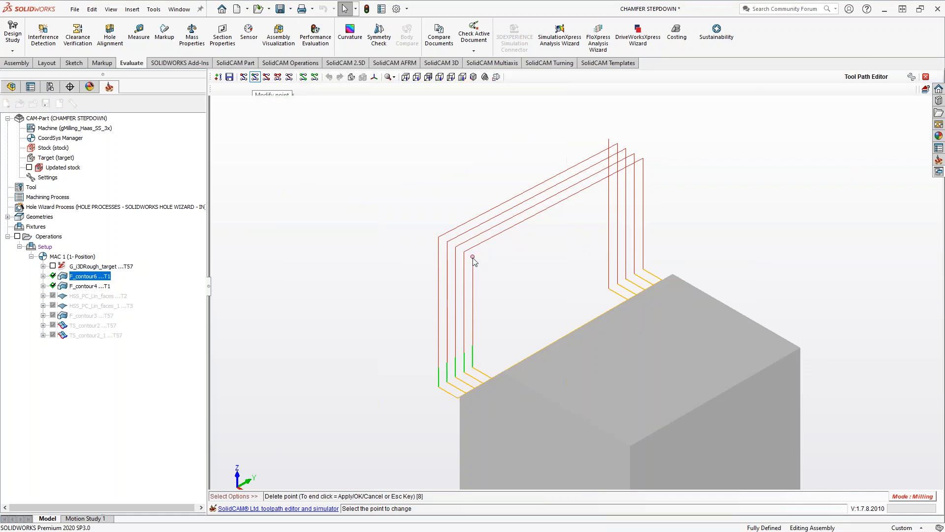
left_click(472, 258)
middle_click_drag(340, 368, 386, 369)
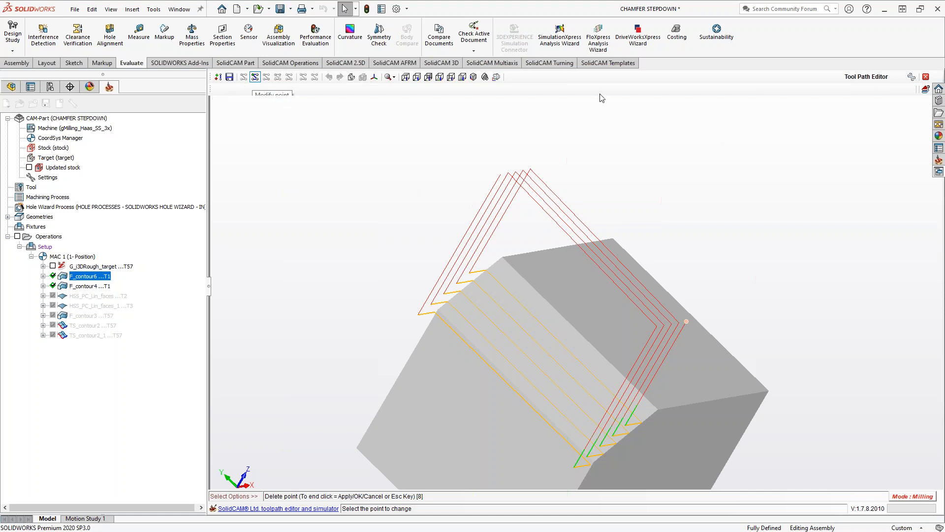
left_click(926, 76)
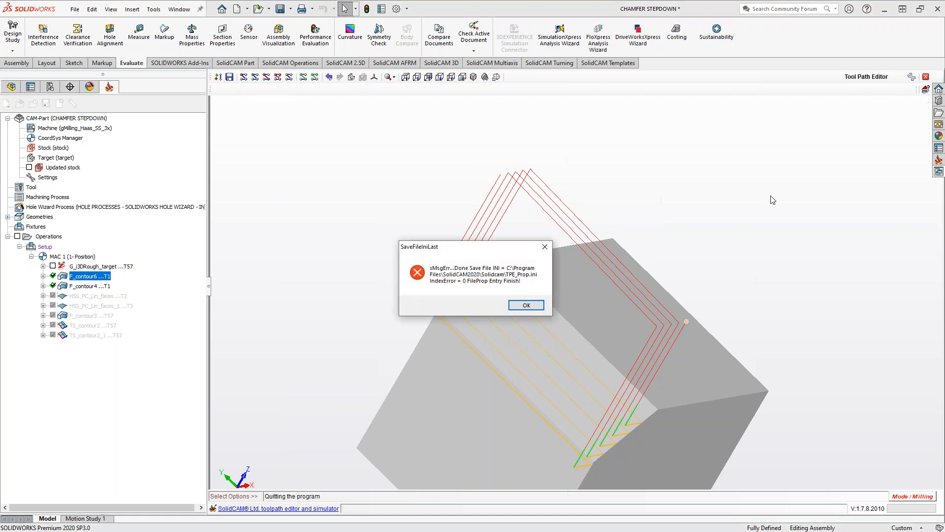
left_click(525, 305)
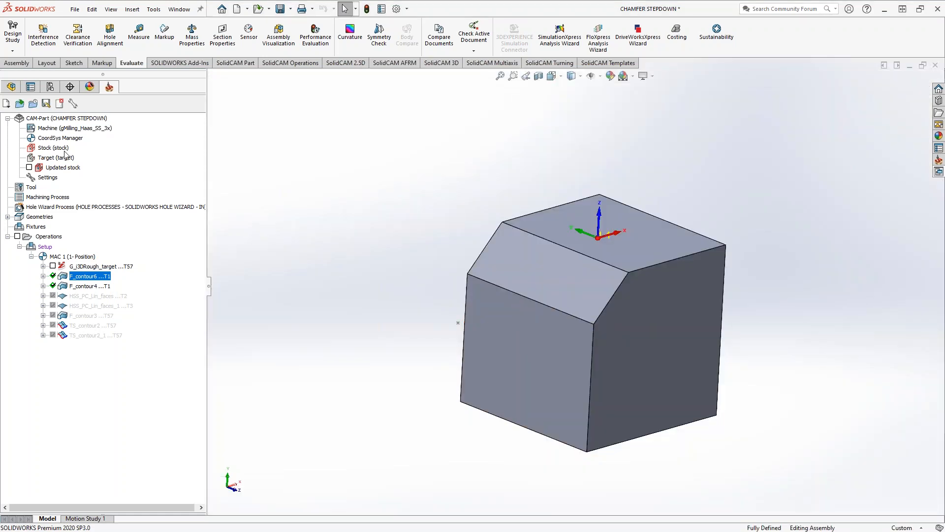
Close the CHAMFER STEPDOWN CAM-Part without saving and reopen it from the recent CAM-Parts
right_click(45, 118)
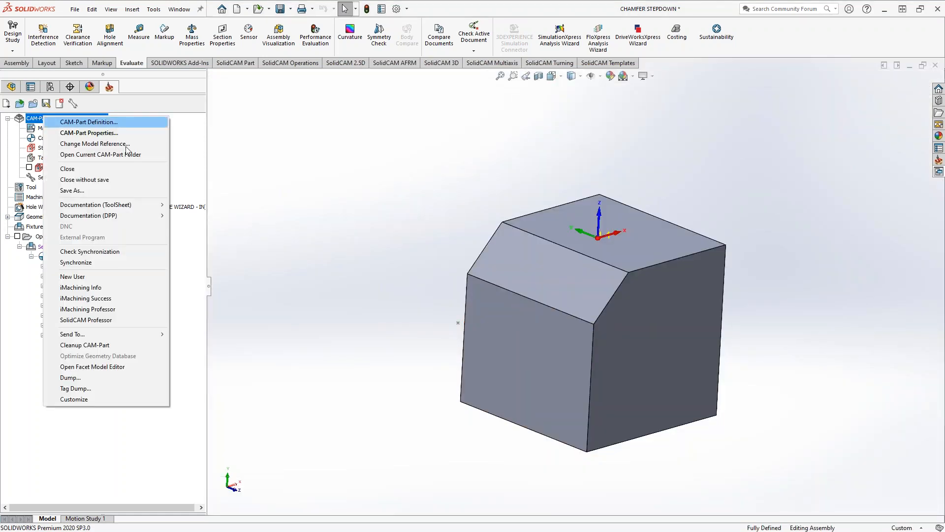
left_click(100, 180)
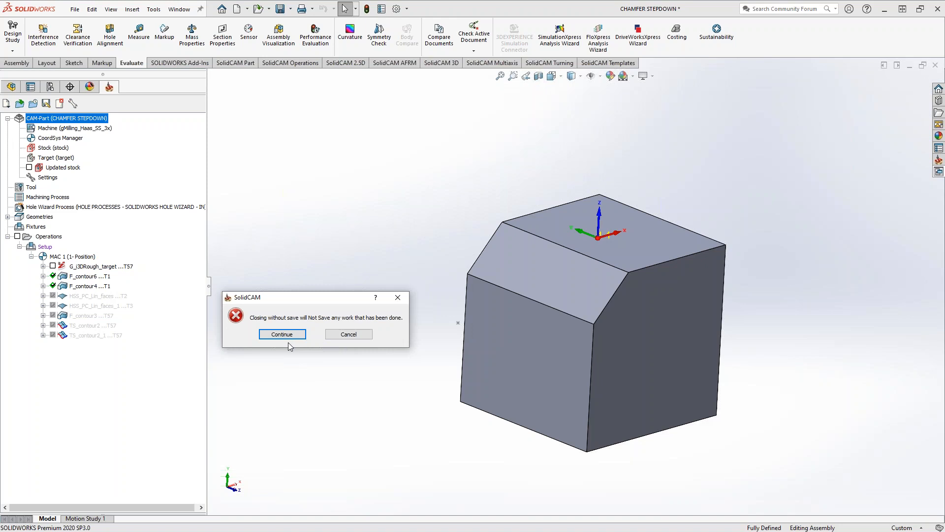
left_click(285, 335)
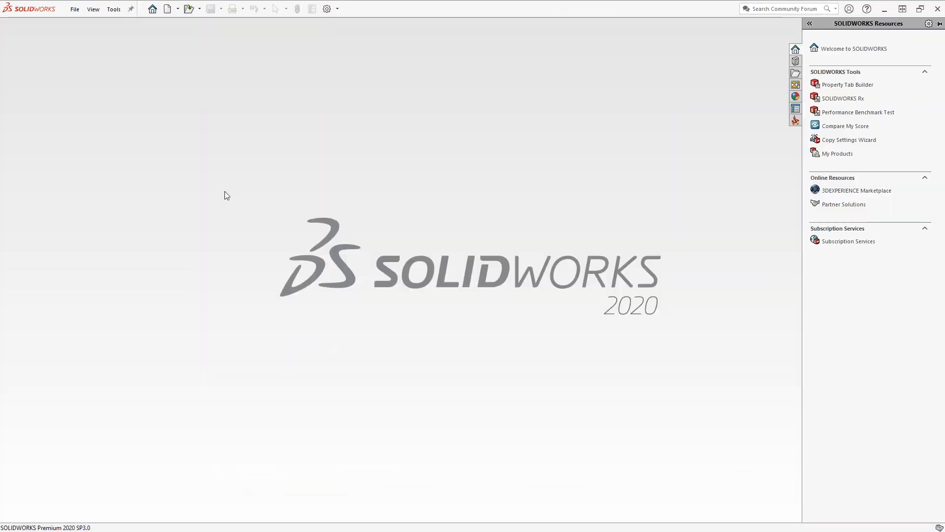
left_click(113, 9)
mouse_move(128, 50)
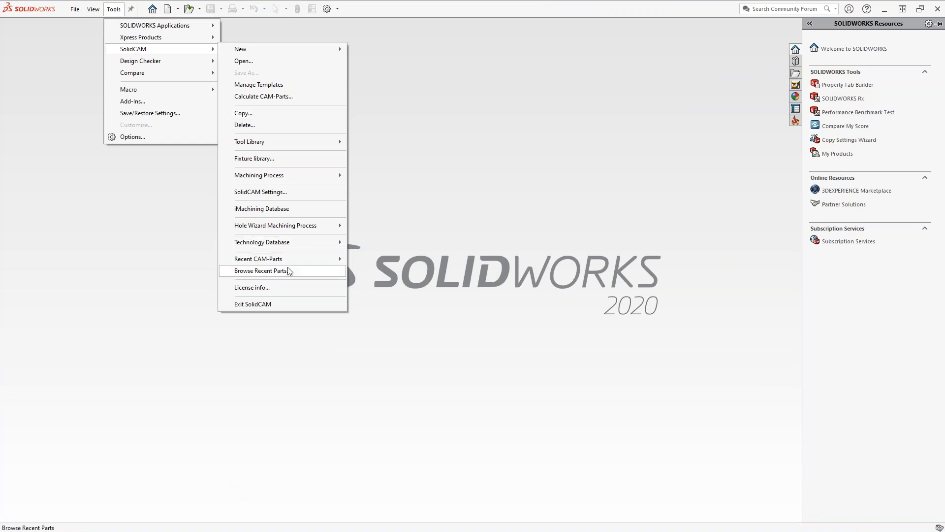
mouse_move(289, 259)
left_click(418, 260)
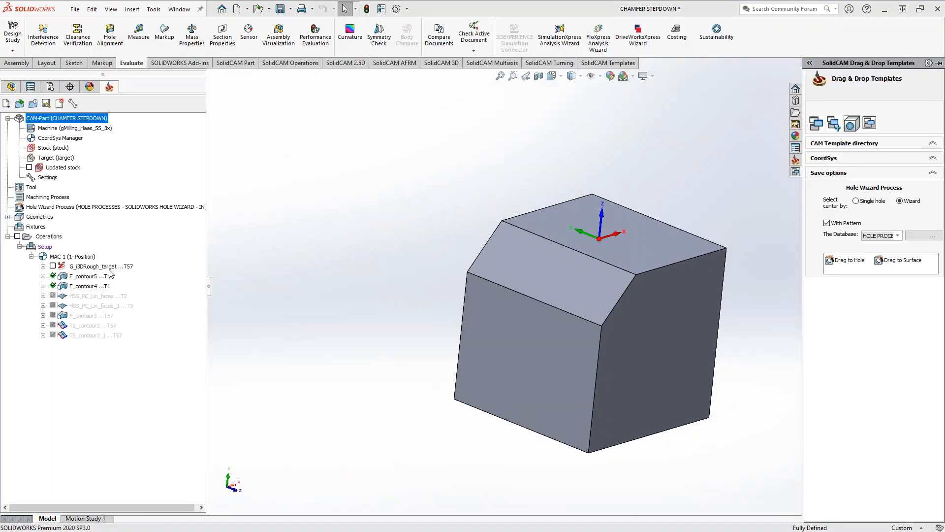
Examine the F_contour5 tool path in the Tool Path Editor with Modify point active, and quit the editor
right_click(78, 276)
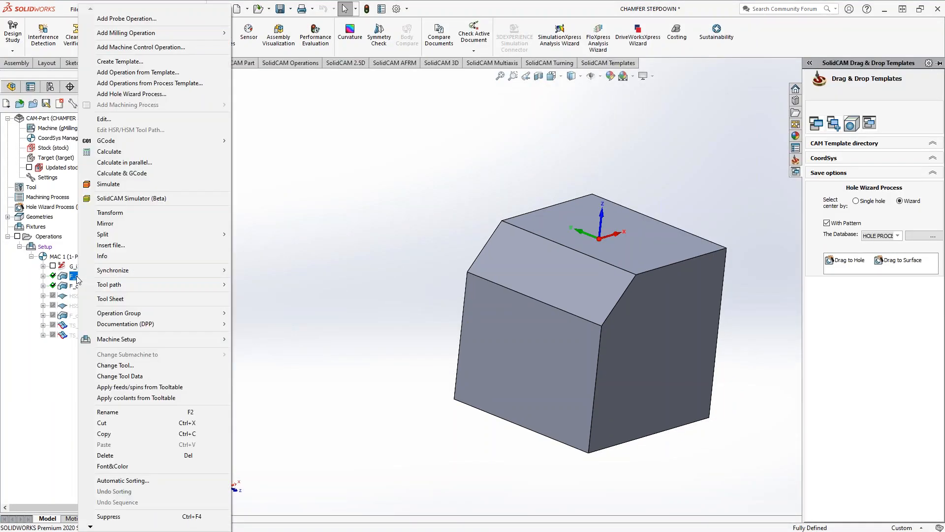
mouse_move(113, 284)
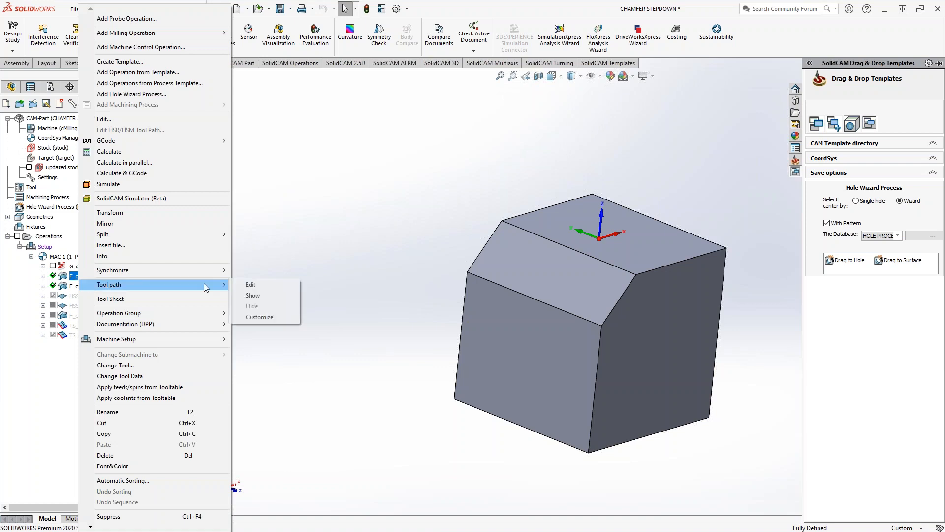
left_click(254, 285)
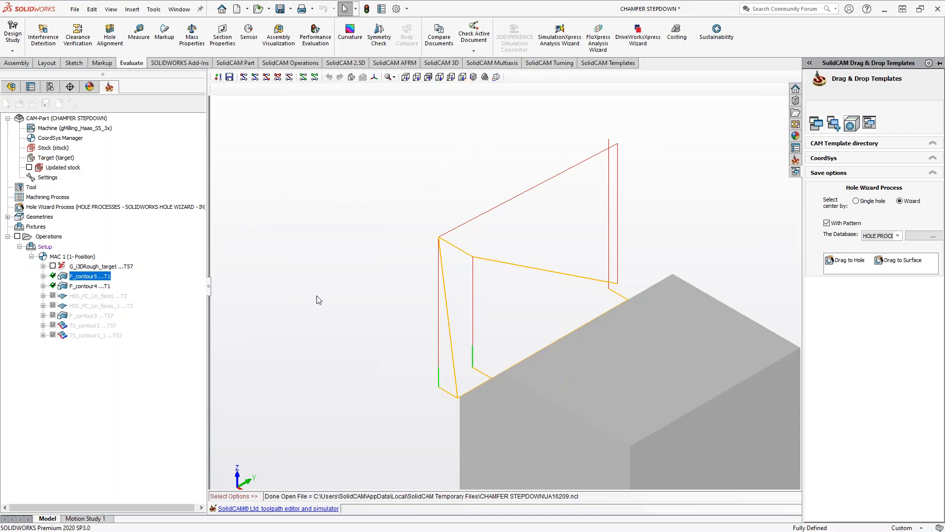
middle_click_drag(326, 302, 448, 293)
middle_click_drag(371, 337, 444, 376)
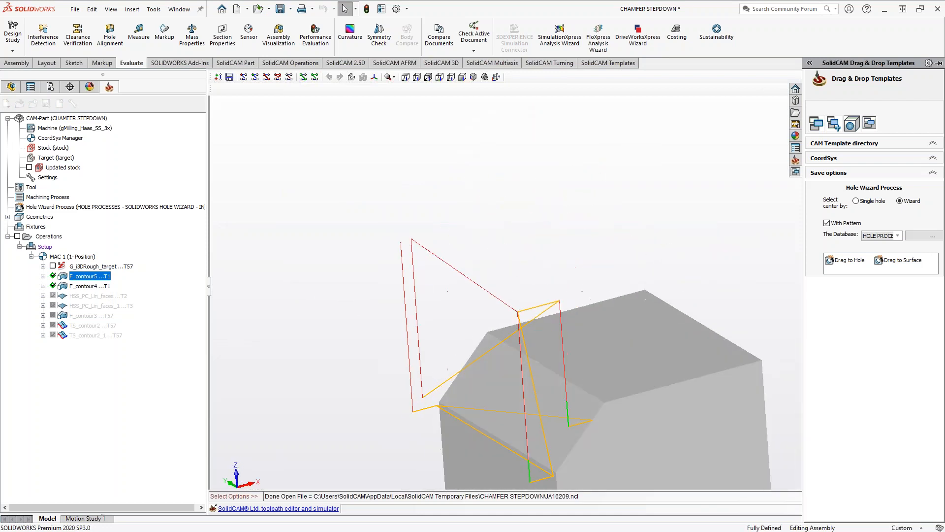
scroll(509, 438, "up", 2)
scroll(591, 408, "down", 1)
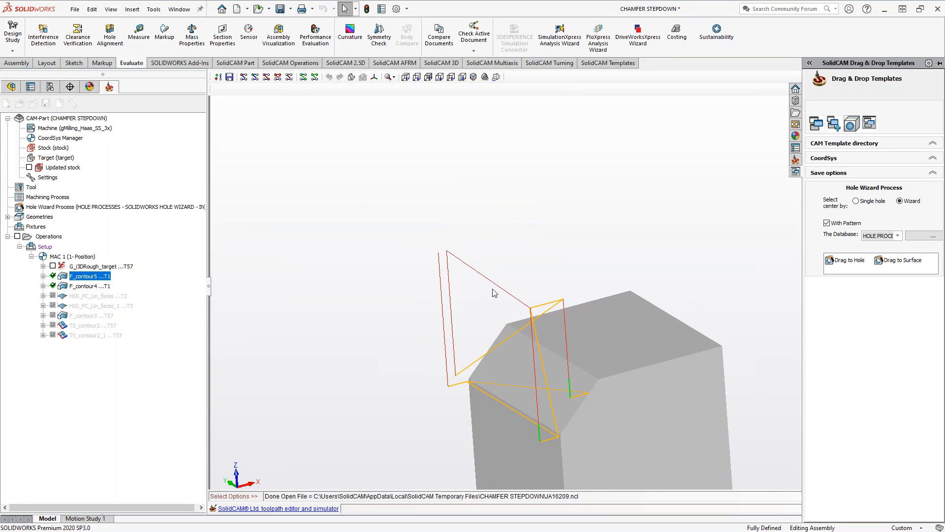
left_click(255, 77)
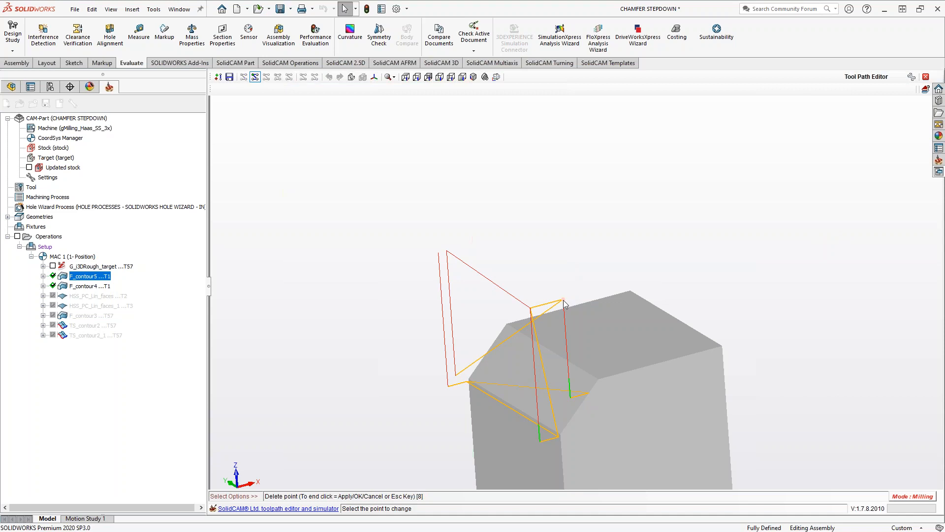
left_click(925, 77)
left_click(526, 305)
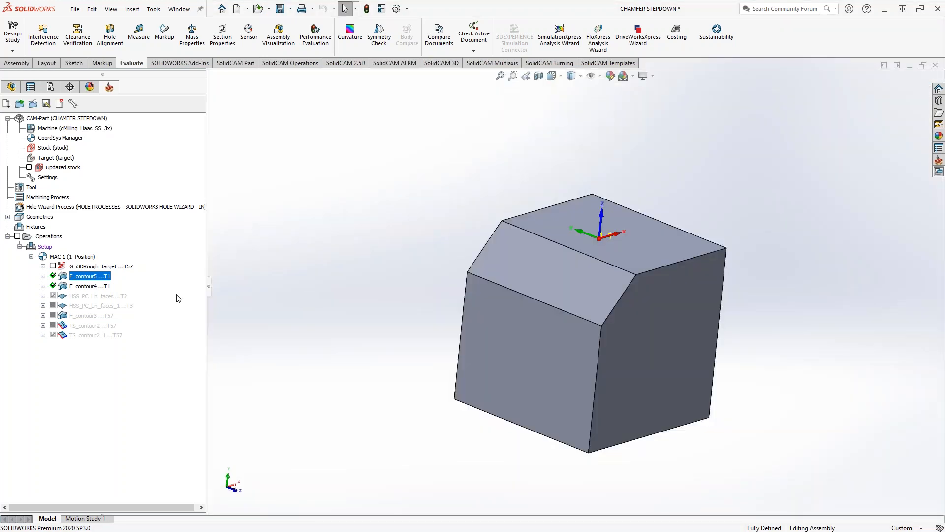
Delete the F_contour5 operation from the MAC 1 setup
right_click(81, 280)
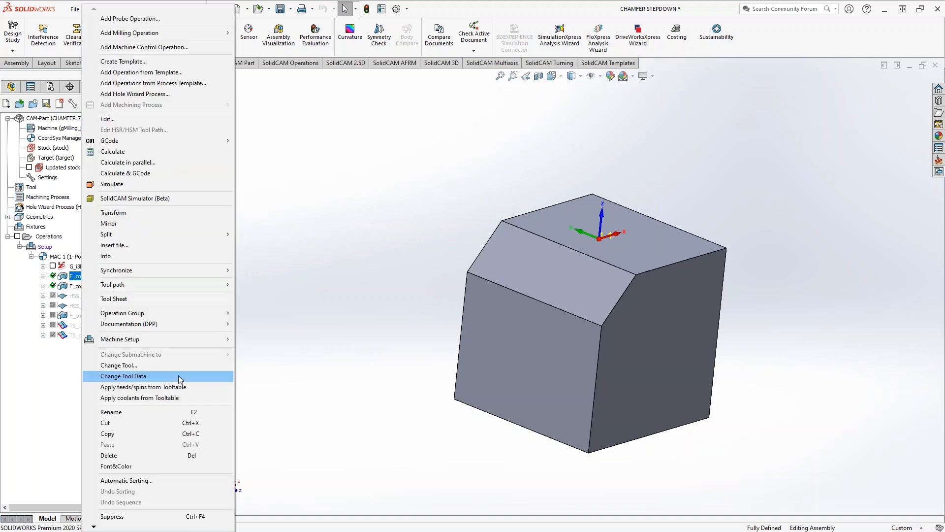
left_click(114, 455)
left_click(268, 330)
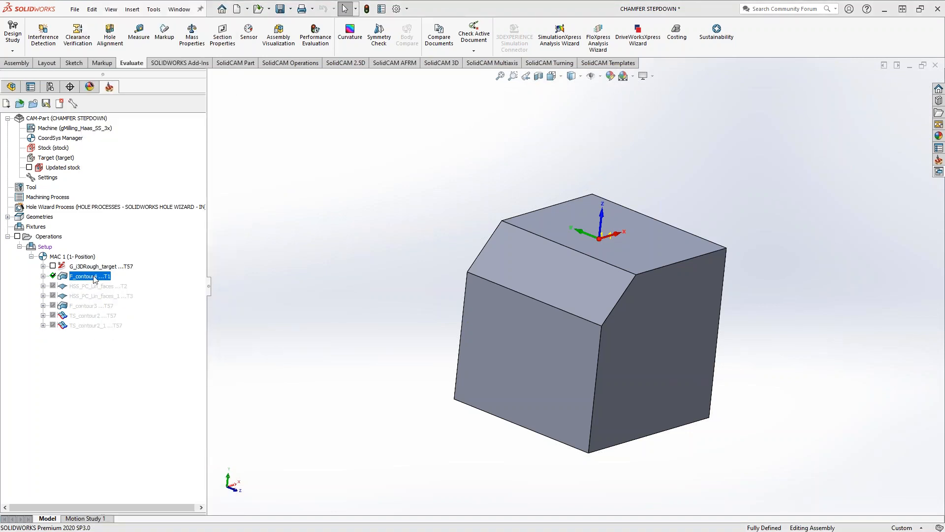
Add a Profile milling operation after G_i3DRough_target using the contour5 geometry and tool 1, the 0.375 inch chamfer mill
right_click(85, 268)
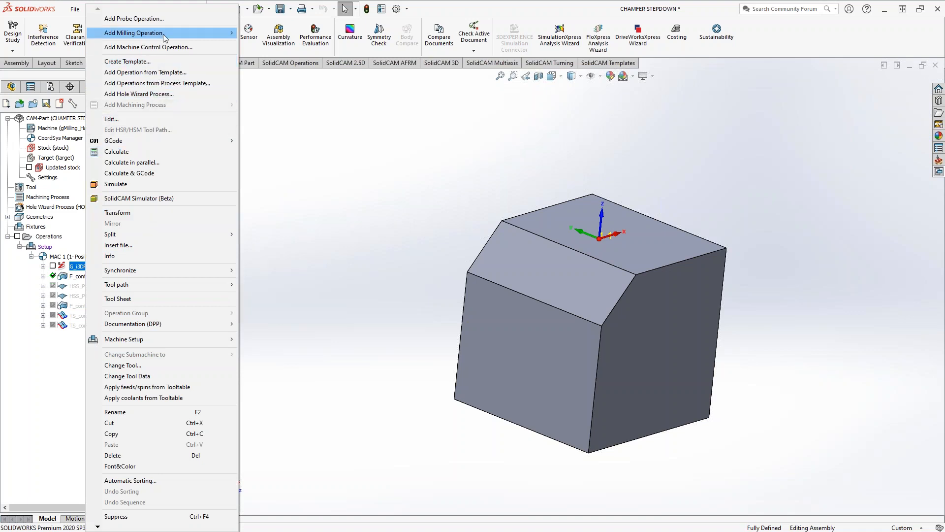
mouse_move(163, 34)
left_click(281, 71)
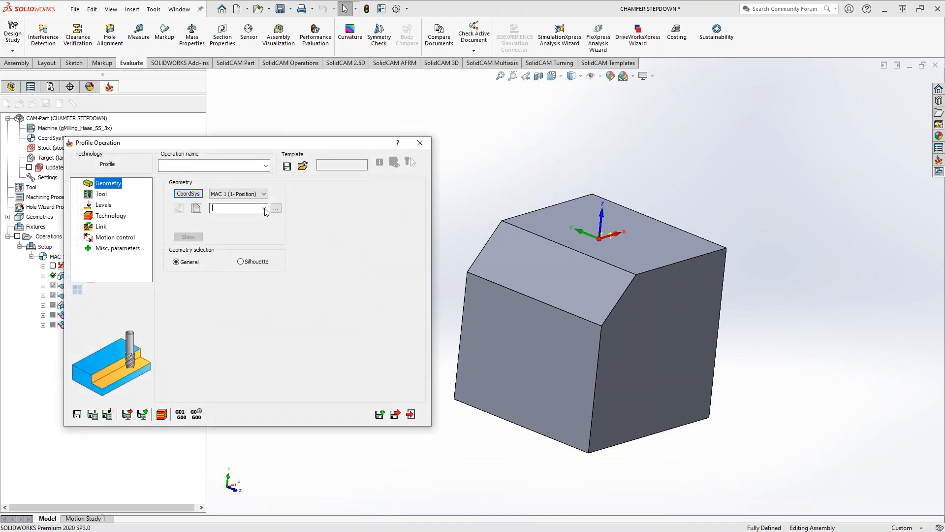
left_click(236, 208)
left_click(232, 248)
left_click(103, 194)
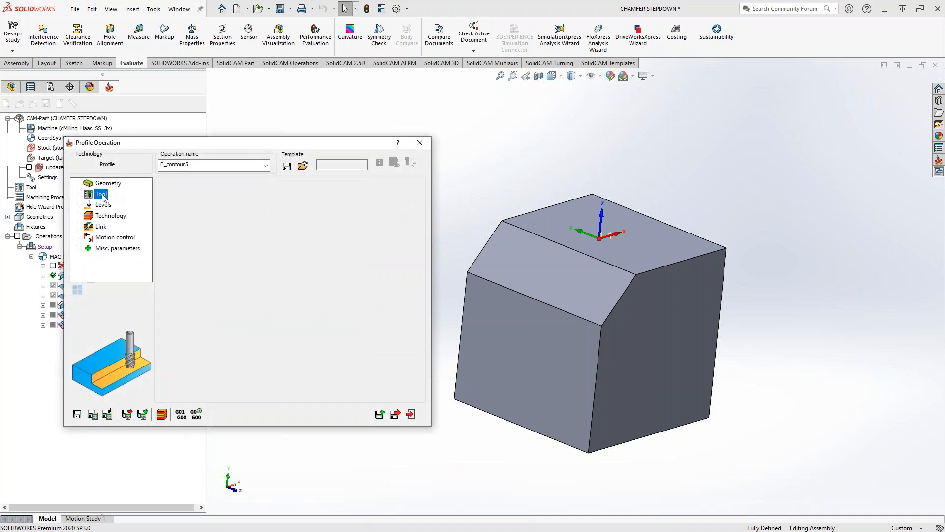
left_click(217, 334)
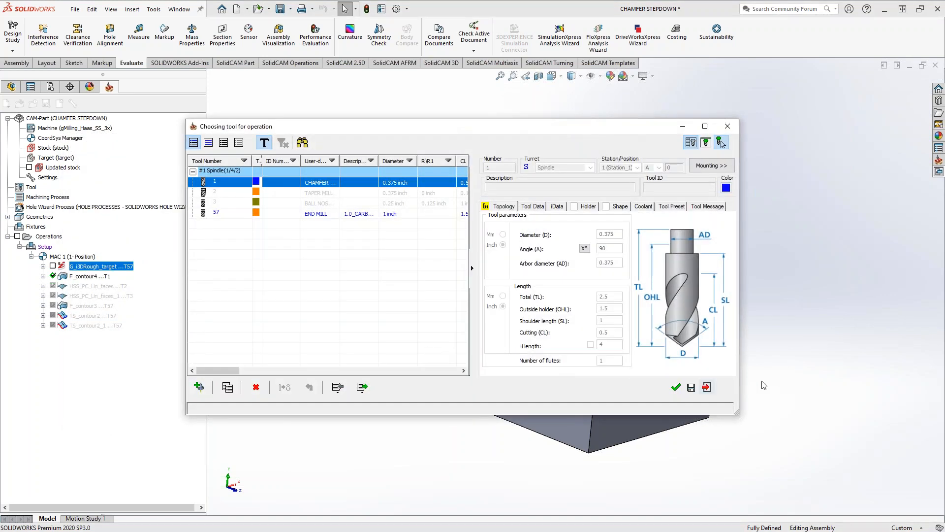
left_click(677, 387)
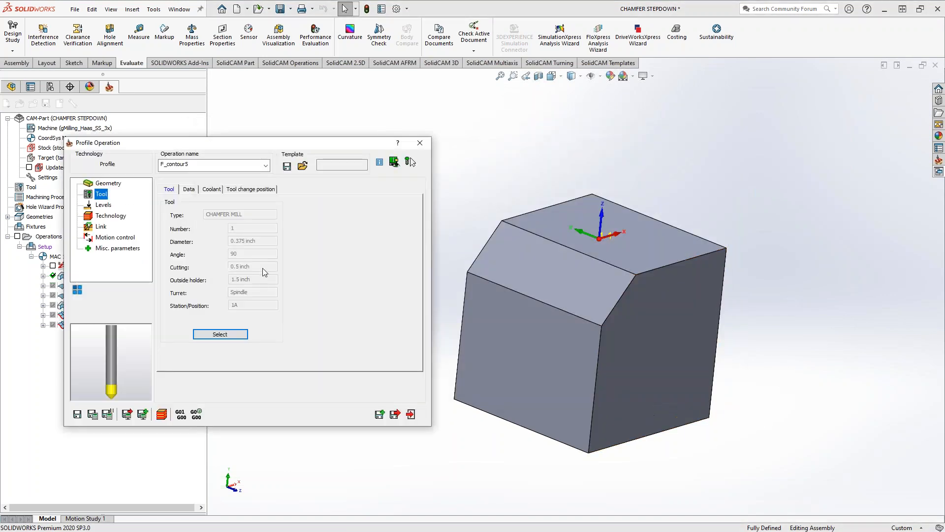
Set the operation's profile depth to .5 and its finish step down to .1
left_click(104, 205)
left_click(102, 216)
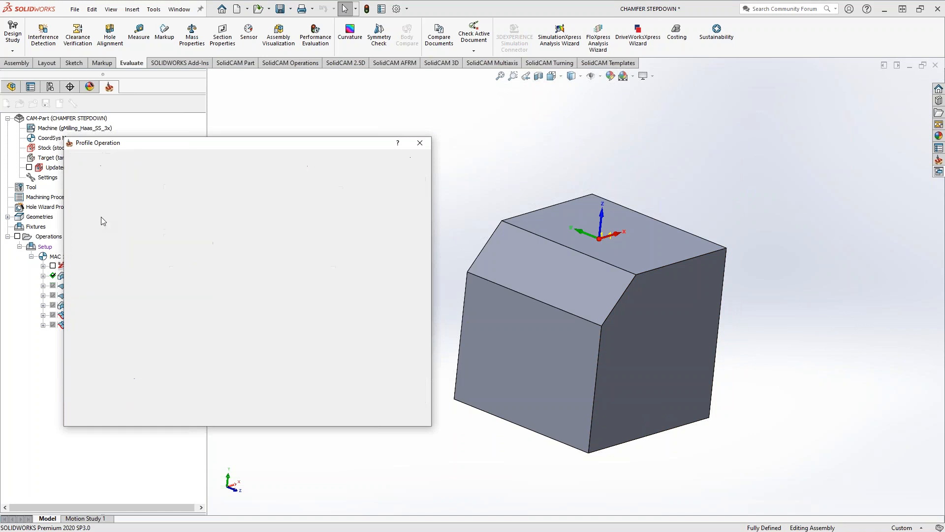
left_click(103, 209)
left_click_drag(239, 334, 218, 335)
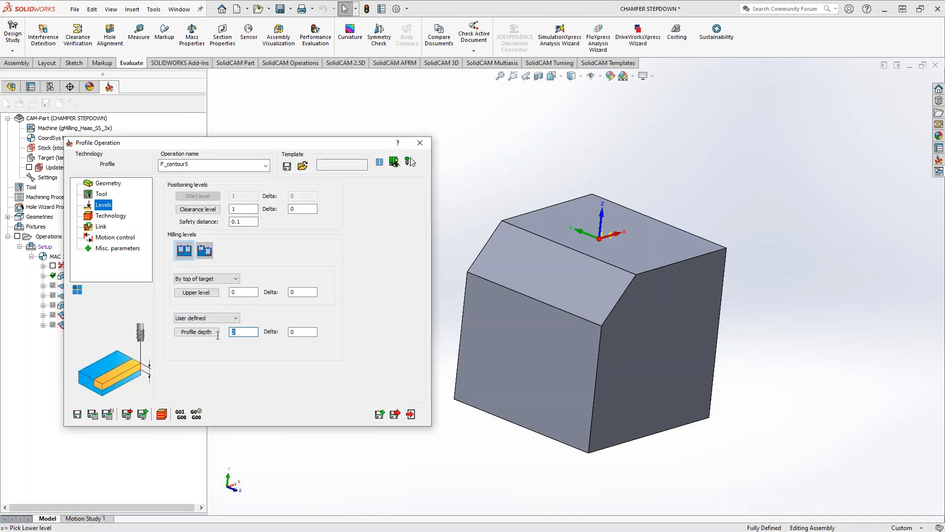
type(".5")
left_click(120, 218)
left_click_drag(386, 298, 355, 299)
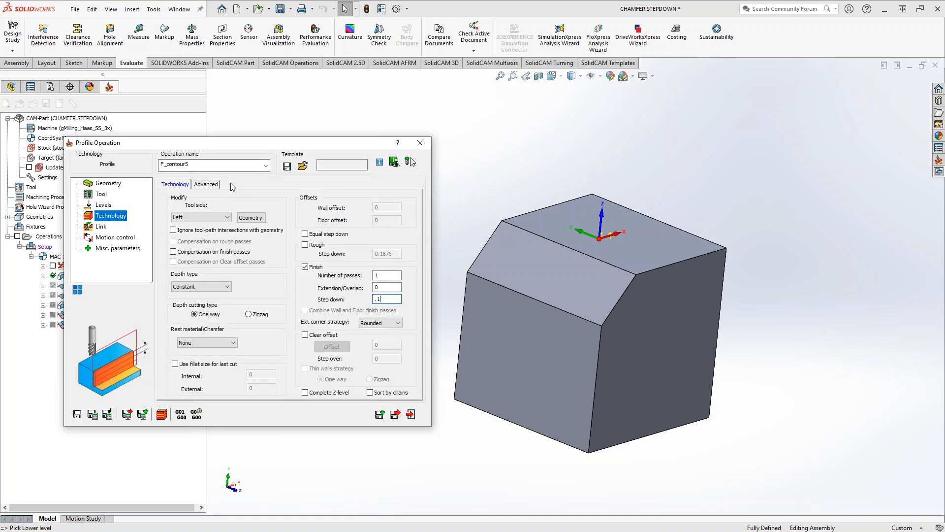
Enable the wall draft angle cutting from top to bottom, save and calculate the operation, and exit it
left_click(206, 184)
left_click(210, 252)
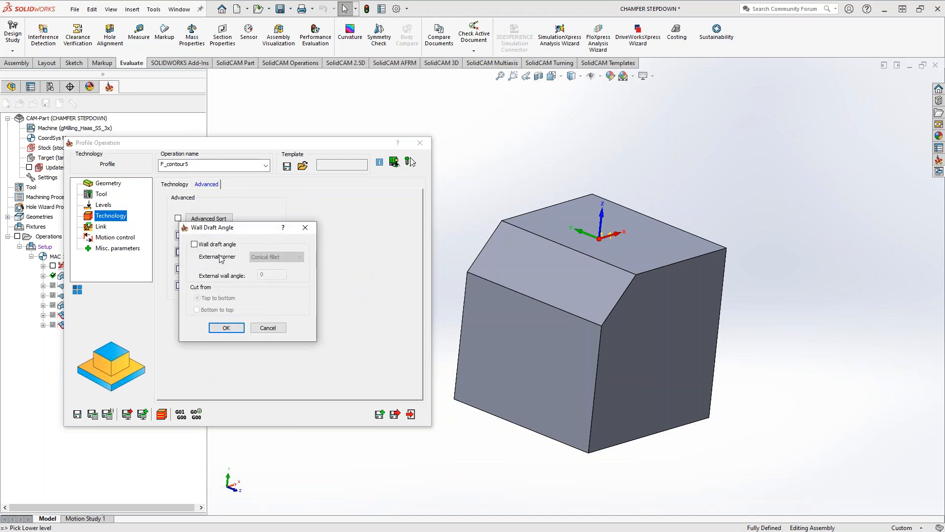
left_click(194, 244)
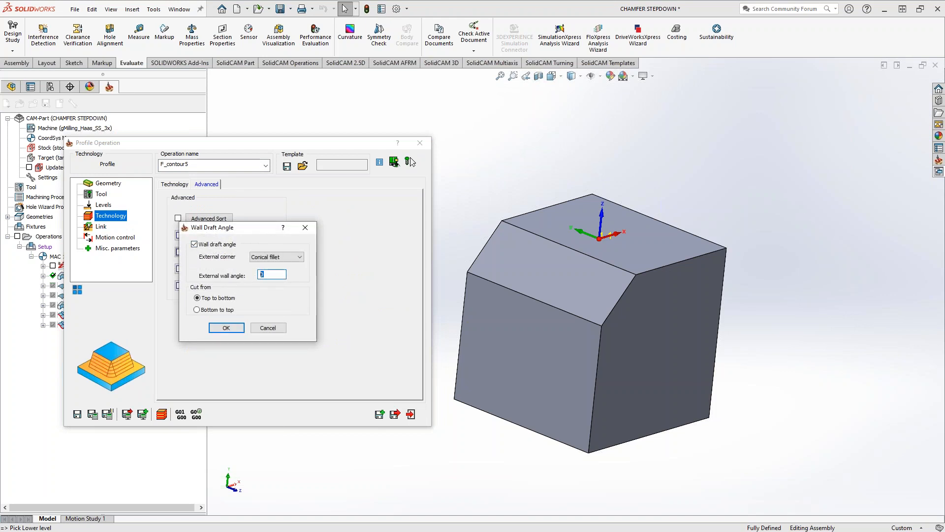
left_click(233, 328)
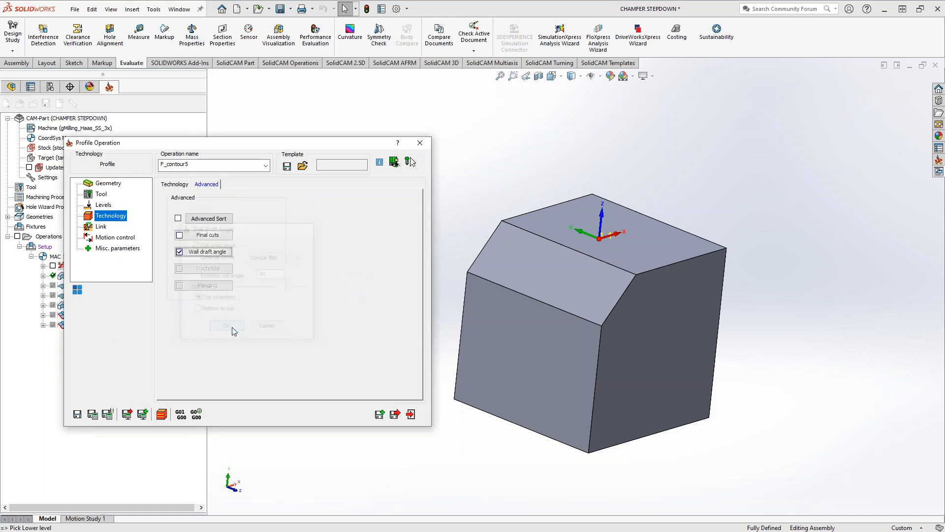
left_click(93, 416)
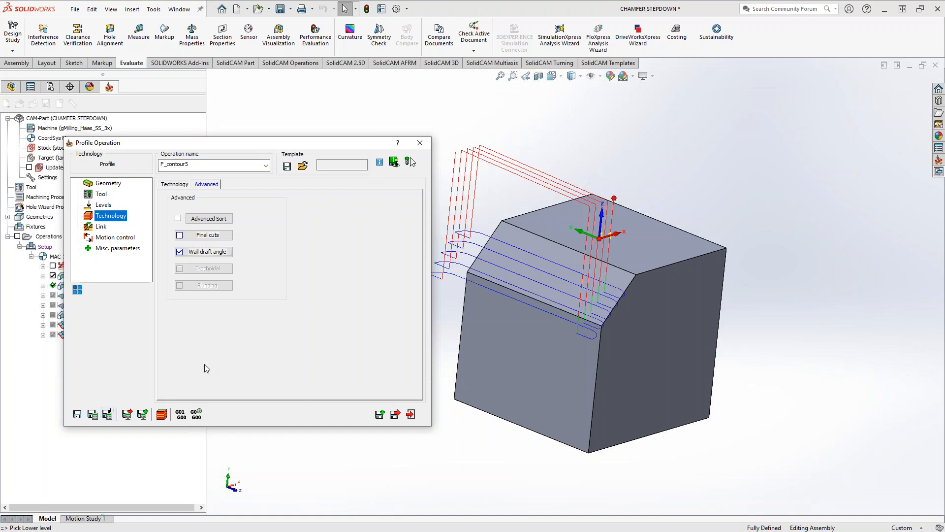
left_click(412, 415)
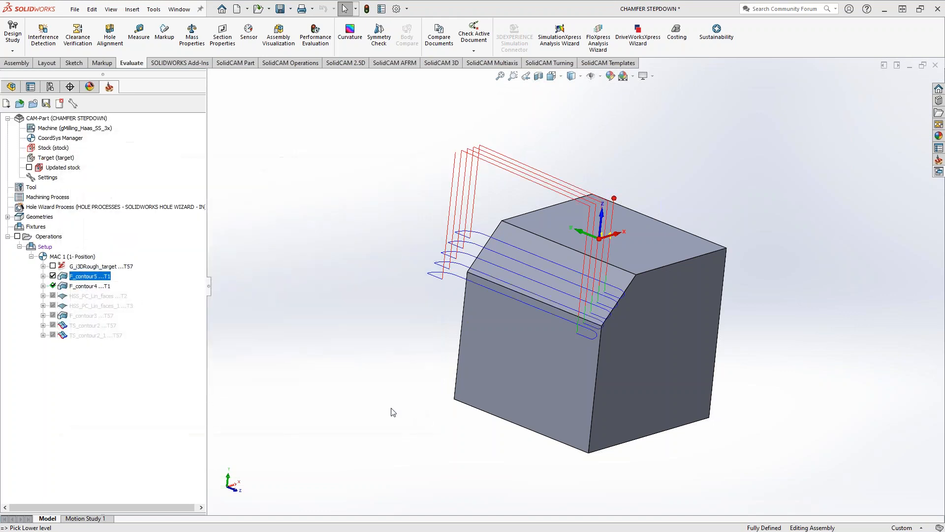
Open F_contour5's tool path for editing and try to modify the top point of its first approach move
right_click(103, 280)
mouse_move(138, 286)
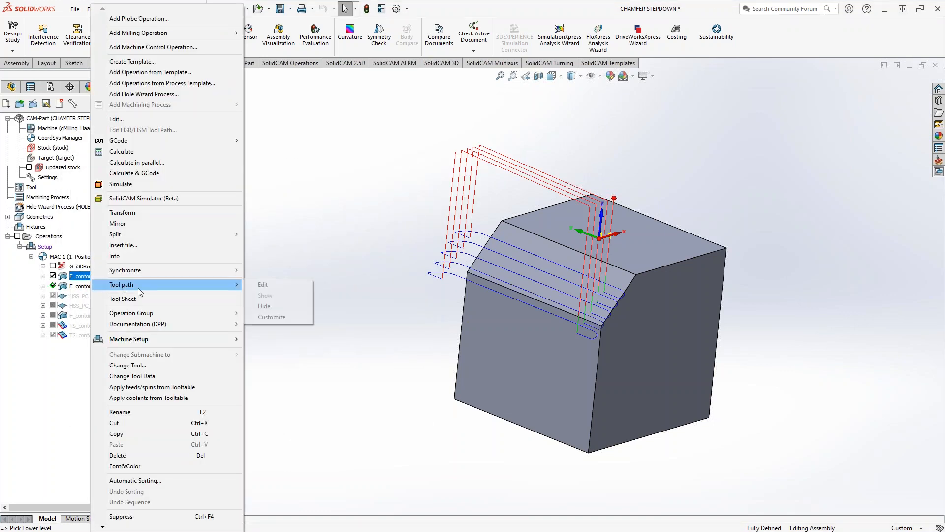
left_click(273, 291)
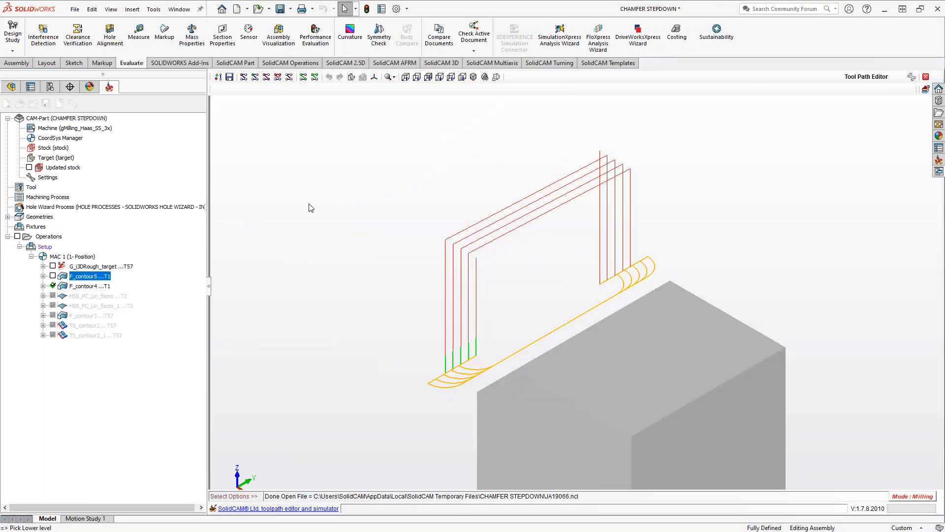
left_click_drag(341, 185, 375, 189)
left_click(255, 77)
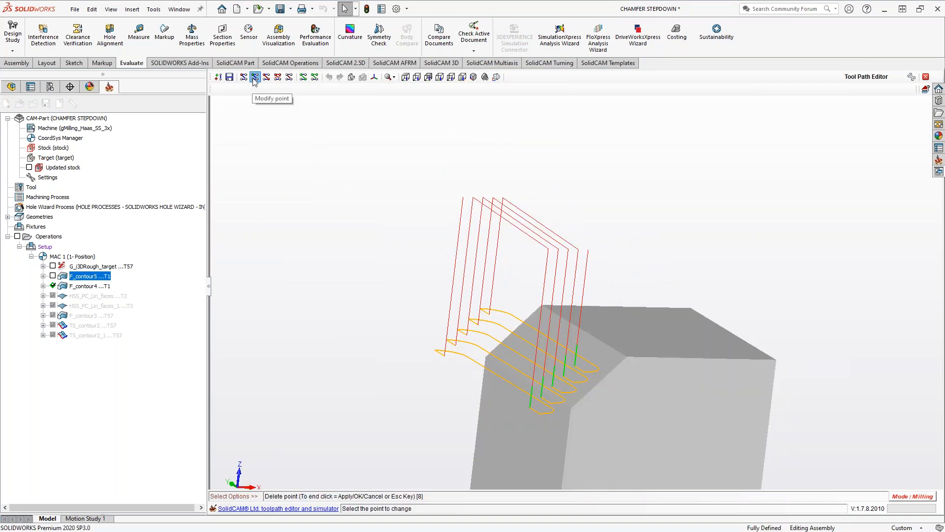
left_click(590, 255)
key("Escape")
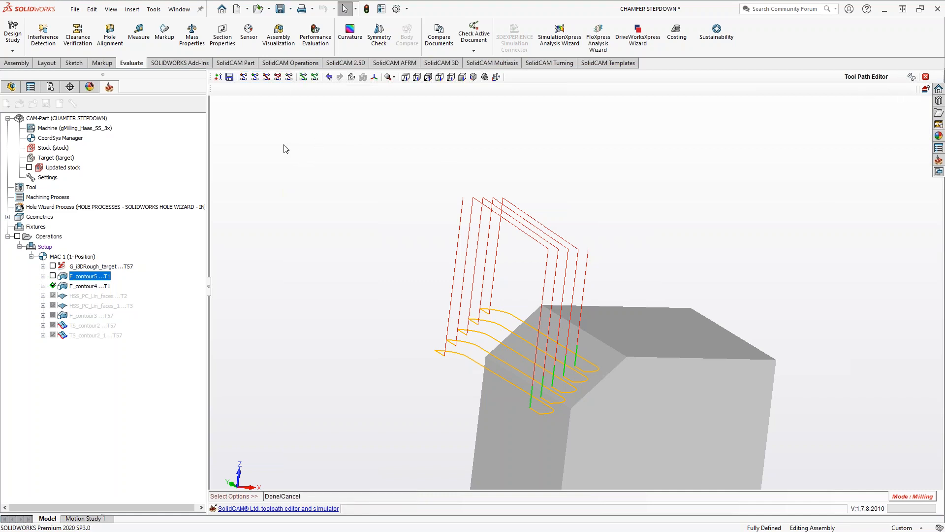
Retry Modify point on the top of the approach line, and undo the last tool path operation
left_click(254, 77)
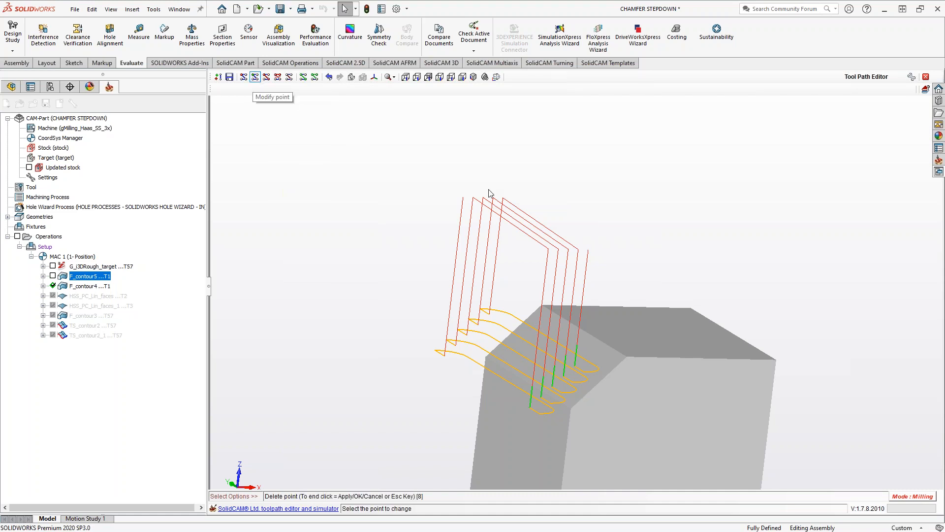
left_click(589, 254)
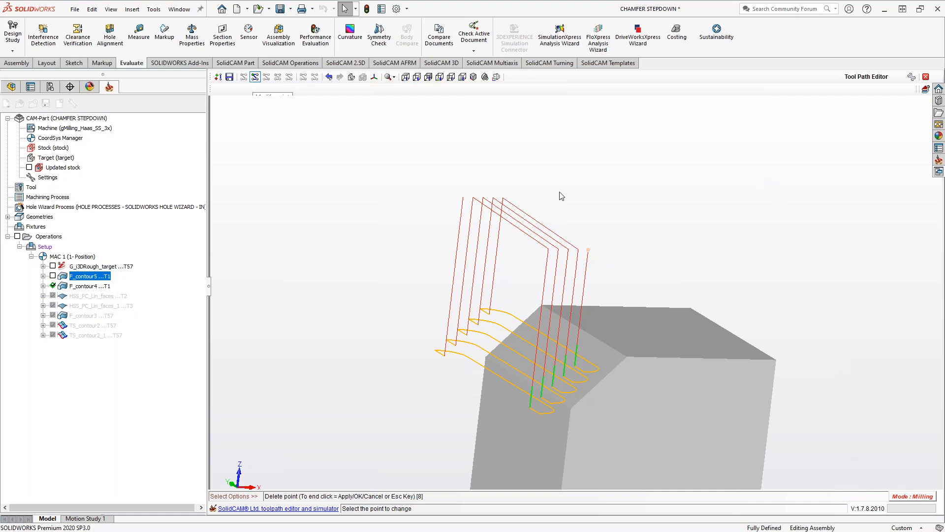
left_click(327, 78)
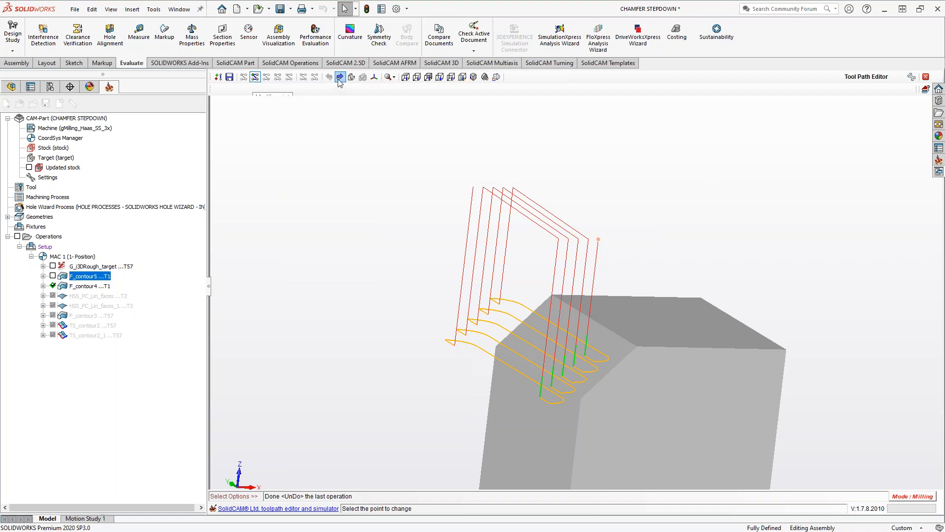
Reload the tool path file in the editor and try to restart the Modify point command
left_click(373, 79)
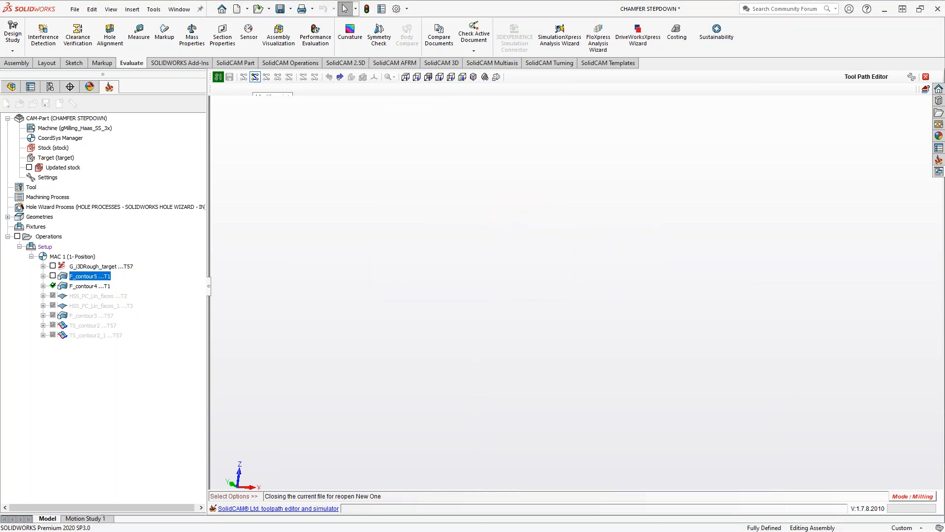
left_click(547, 318)
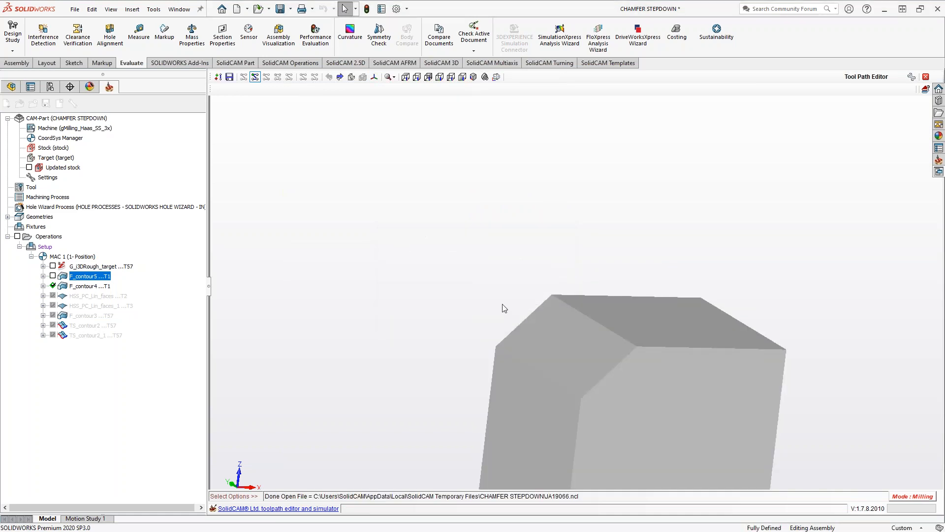
left_click(252, 80)
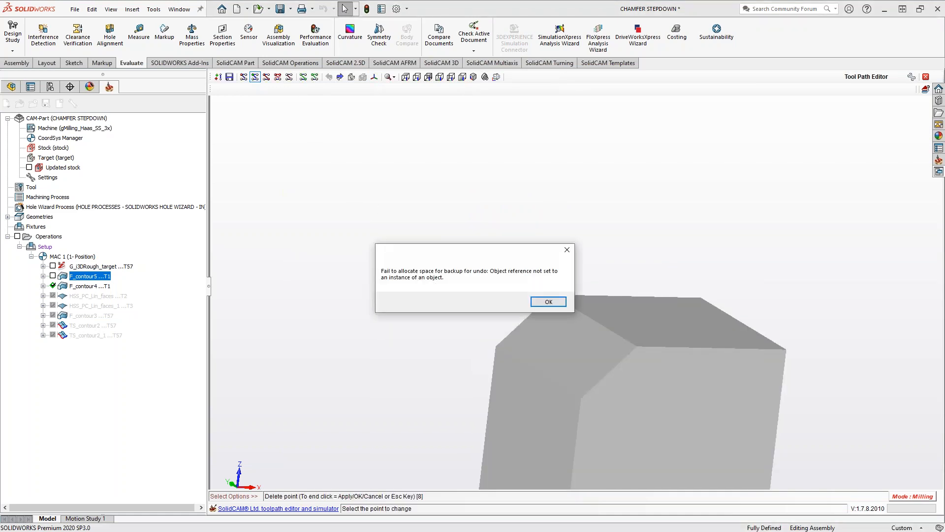
left_click(558, 303)
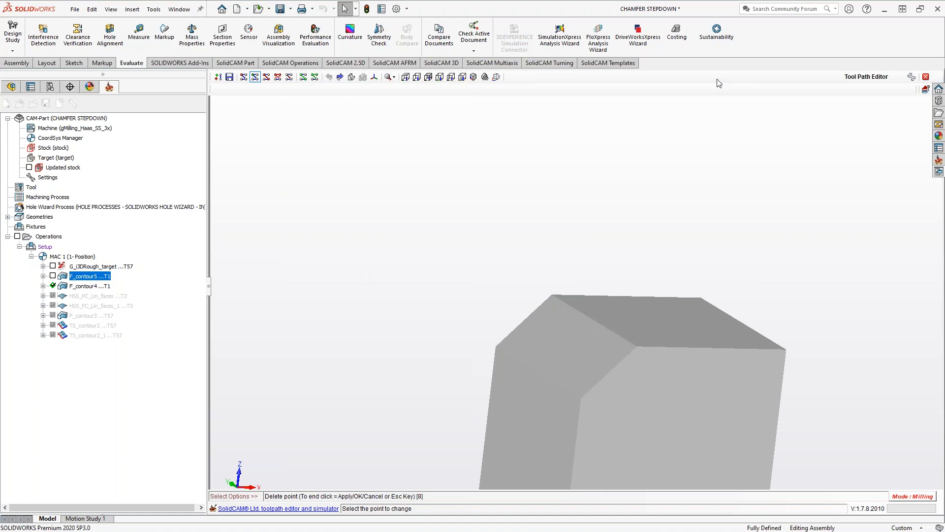
Exit the Tool Path Editor, continuing past the error messages
left_click(925, 77)
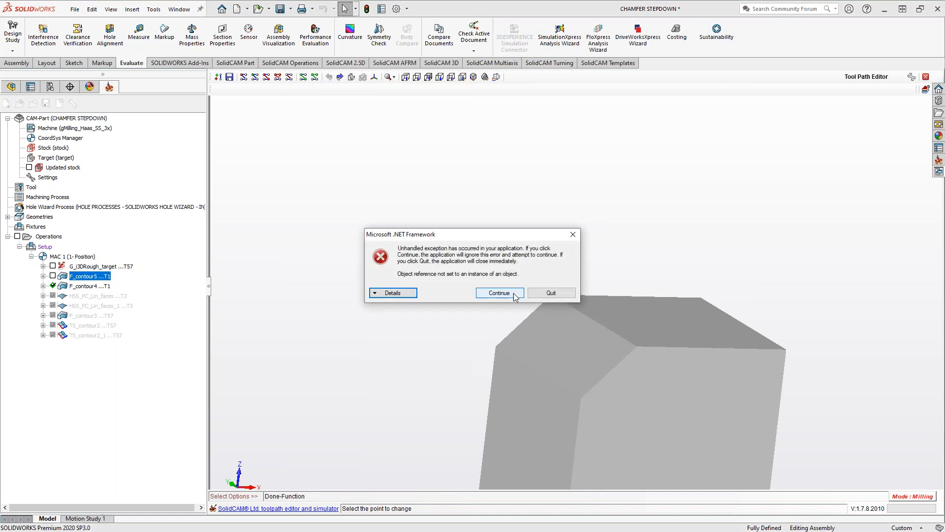
left_click(499, 293)
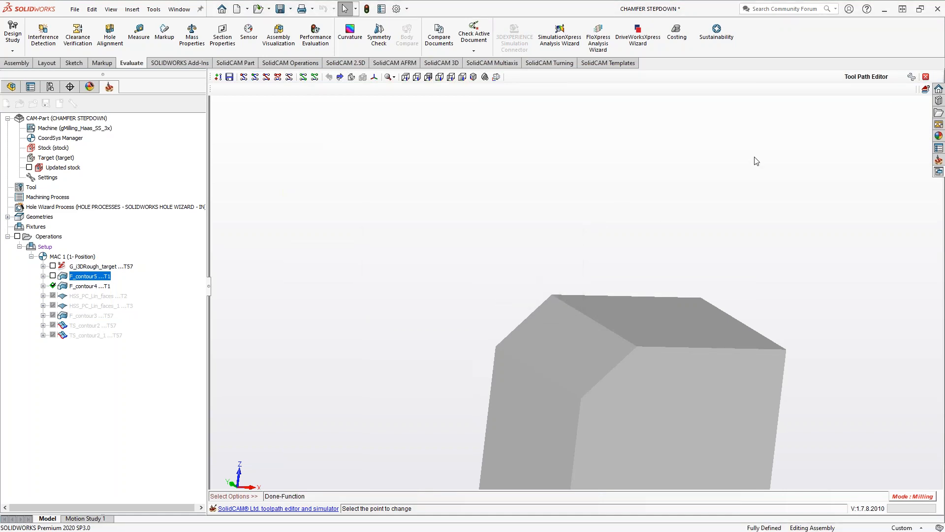
left_click(925, 76)
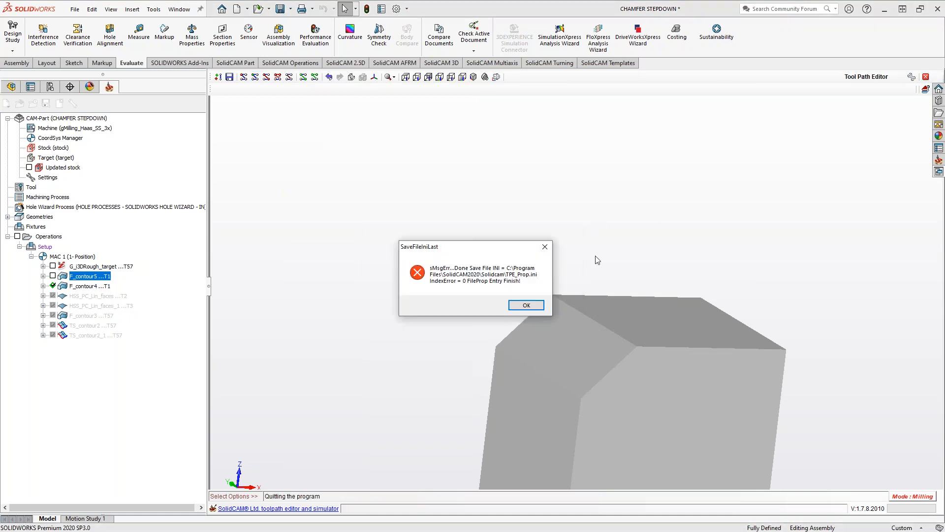
left_click(526, 305)
Display F_contour5's tool path, reopen it for editing, and try to start modifying a point
left_click(53, 276)
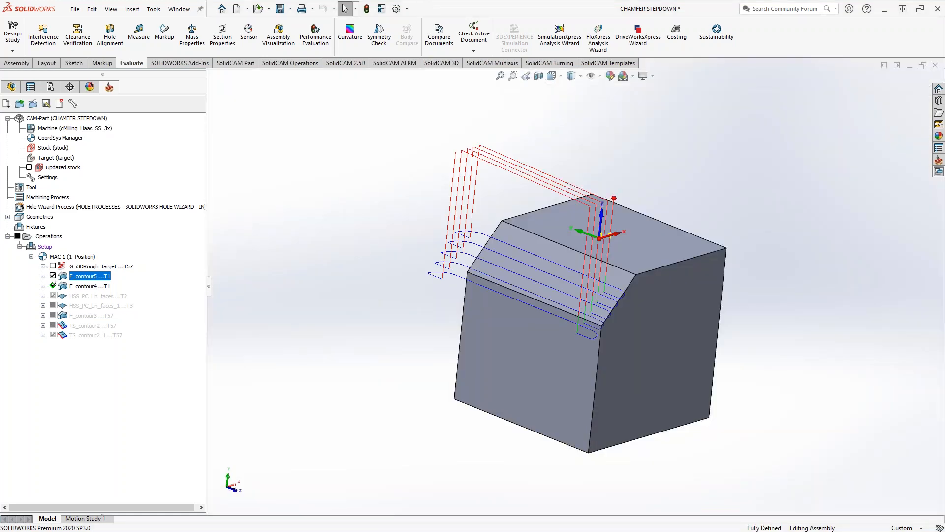
right_click(162, 280)
mouse_move(165, 281)
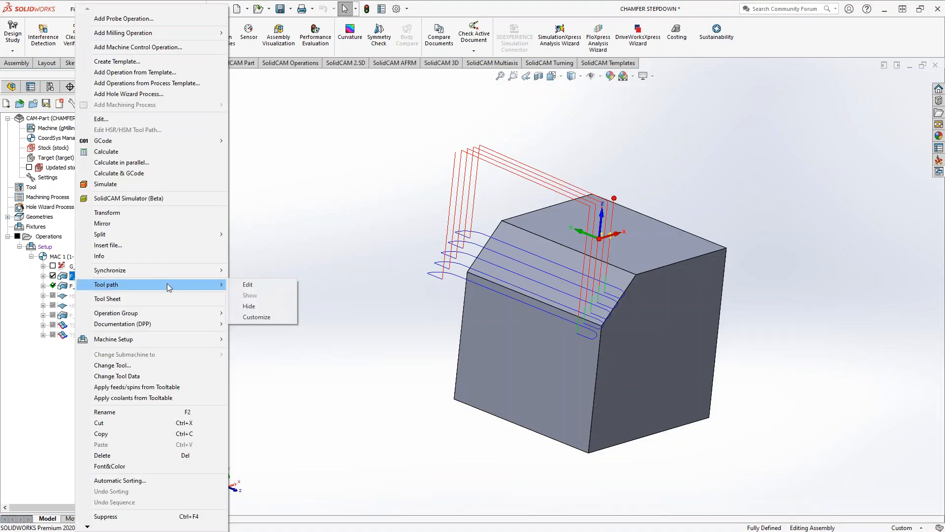
left_click(245, 281)
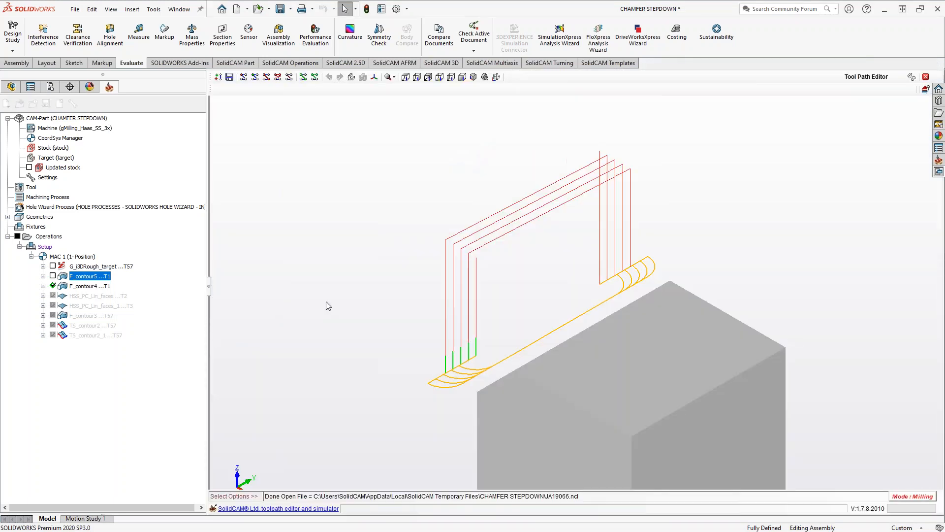
middle_click_drag(327, 306, 346, 269)
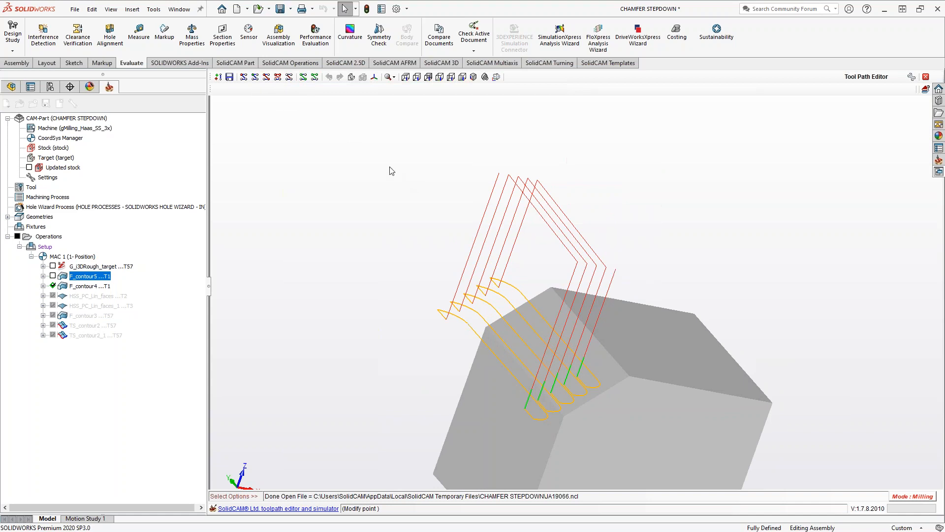
left_click(255, 78)
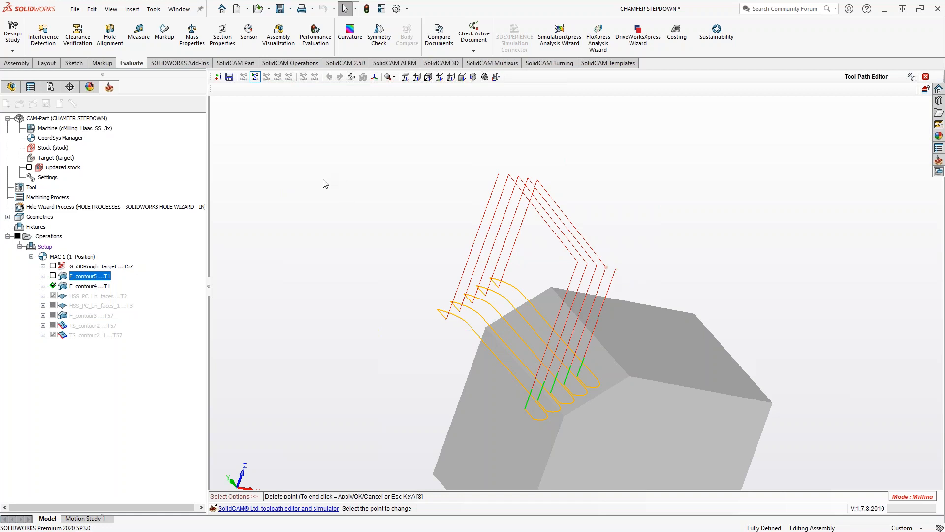
key("Escape")
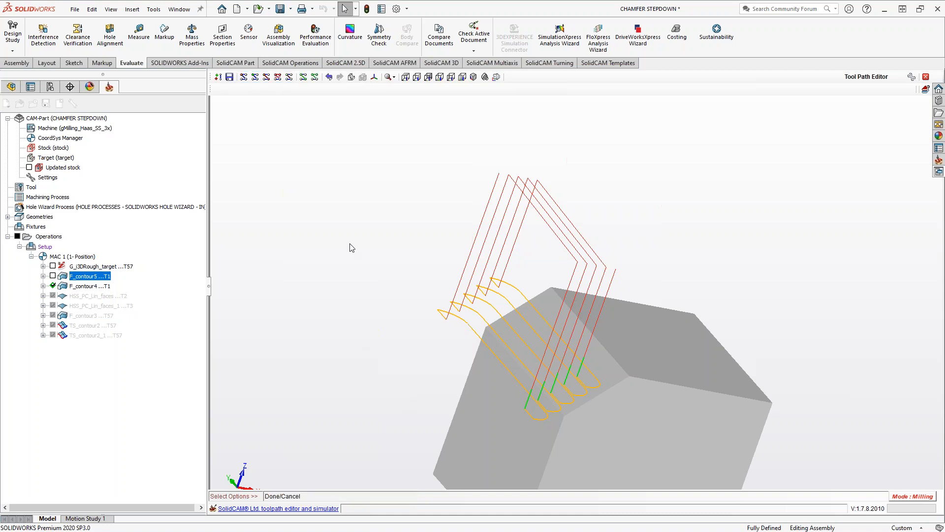
Try Modify point on the free upper end of the rapid approach line, undo the last operation, and leave the command
left_click(255, 77)
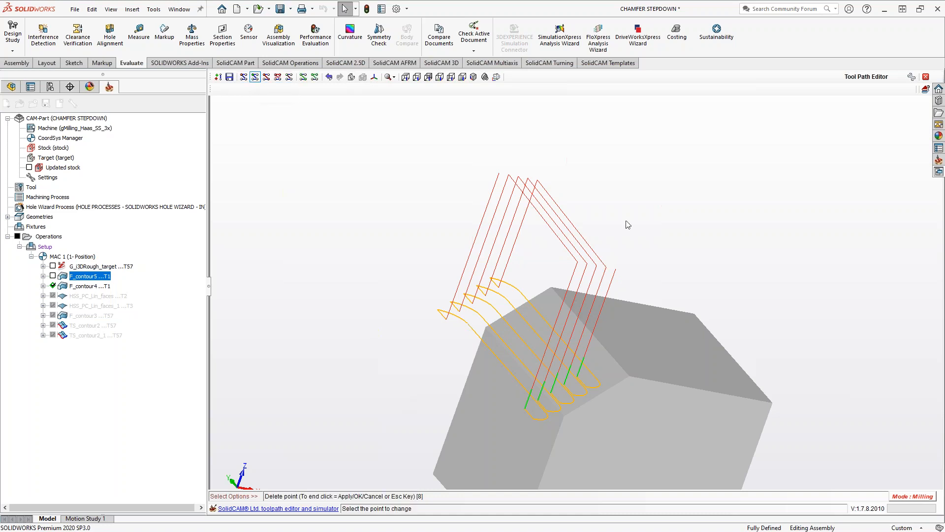
left_click(616, 270)
left_click(327, 78)
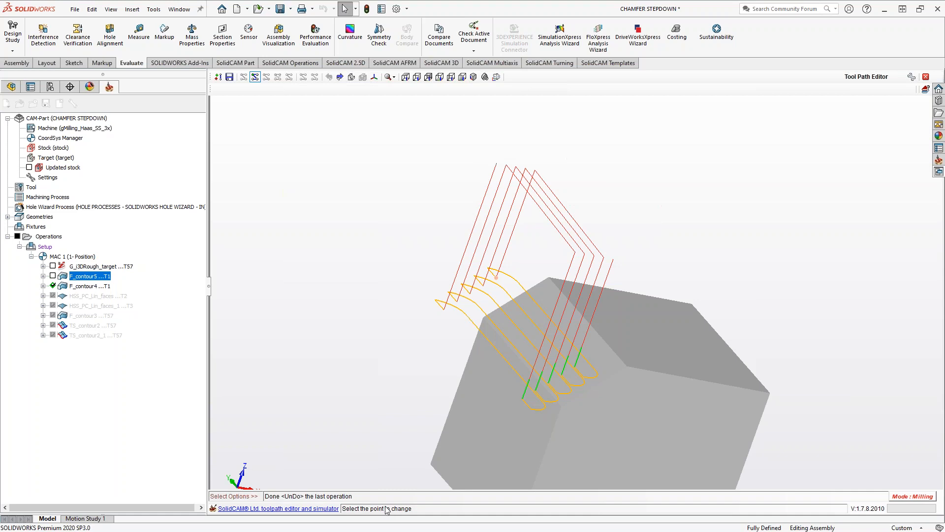
key("Escape")
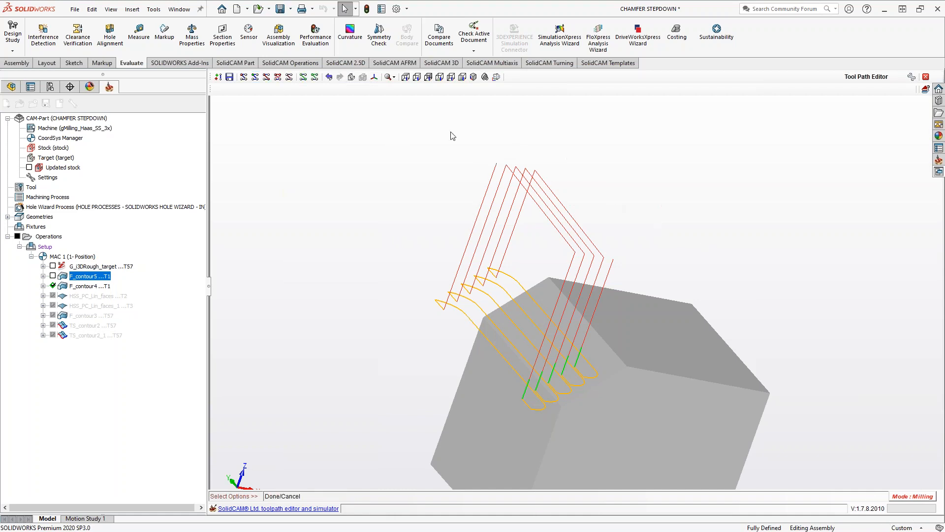
Exit the Tool Path Editor and close the CHAMFER STEPDOWN CAM-Part
left_click(253, 78)
left_click(925, 77)
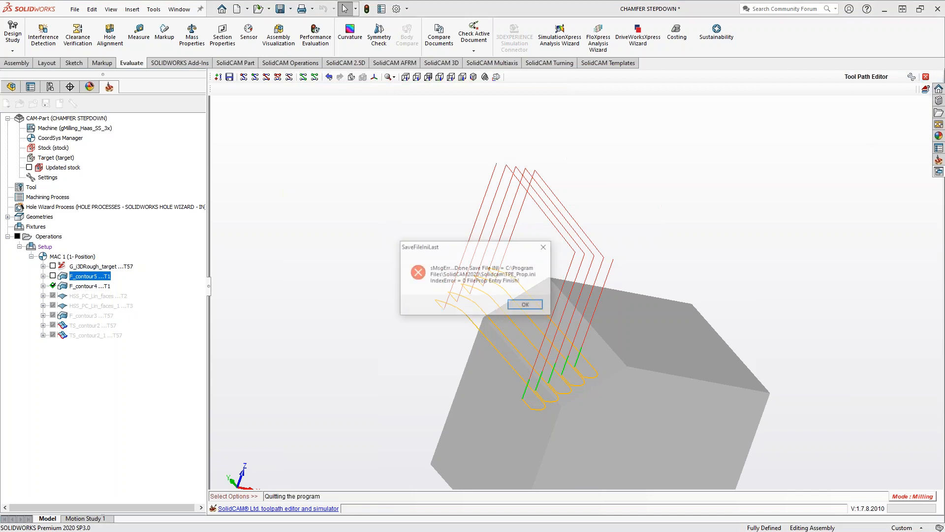
left_click(523, 304)
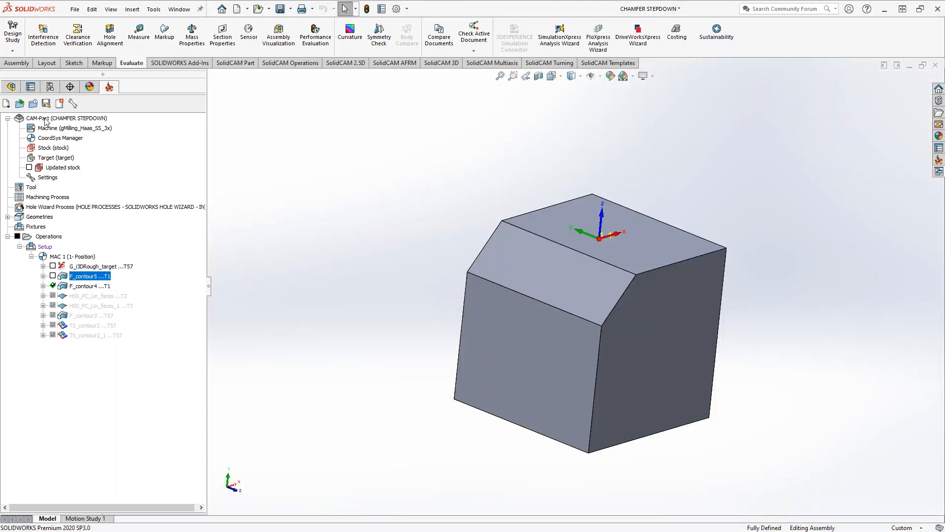
right_click(46, 121)
left_click(330, 169)
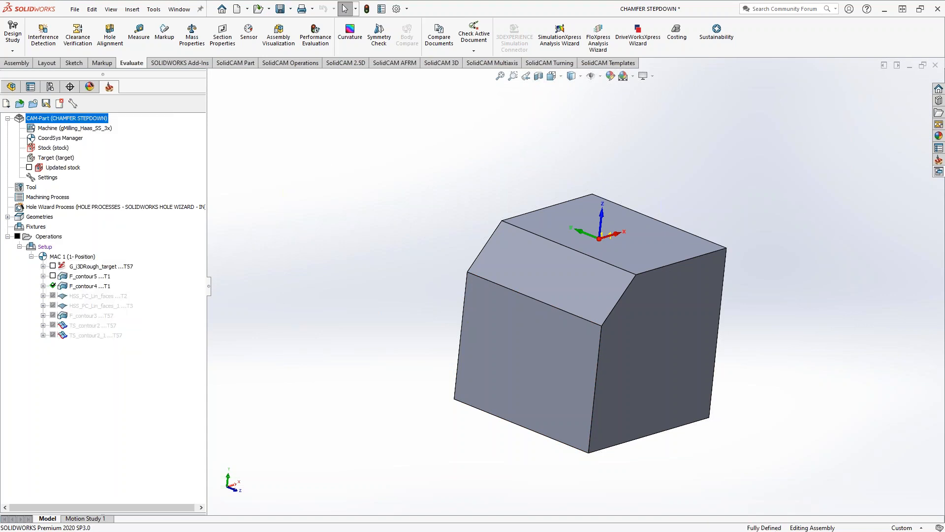
left_click(59, 104)
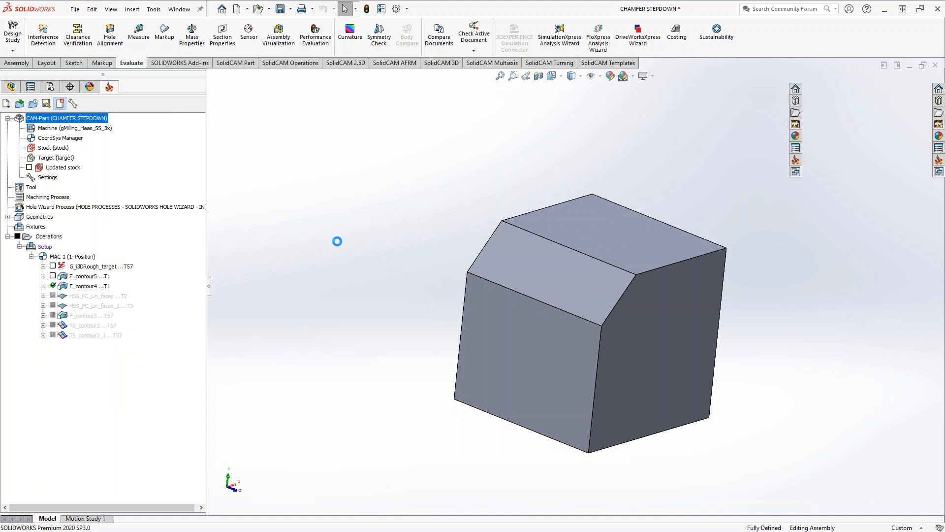
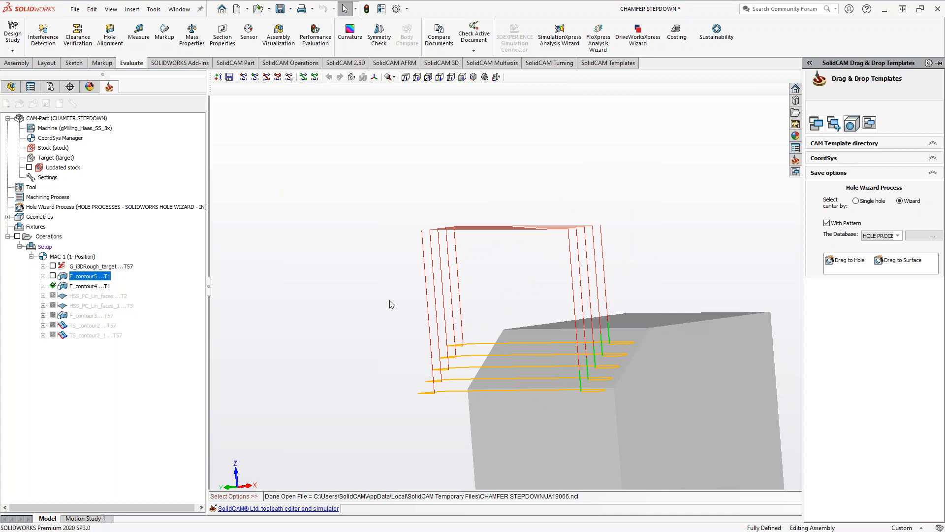
Try to modify the start point of the tool path above the uppermost chamfer pass, using Modify point
left_click(255, 79)
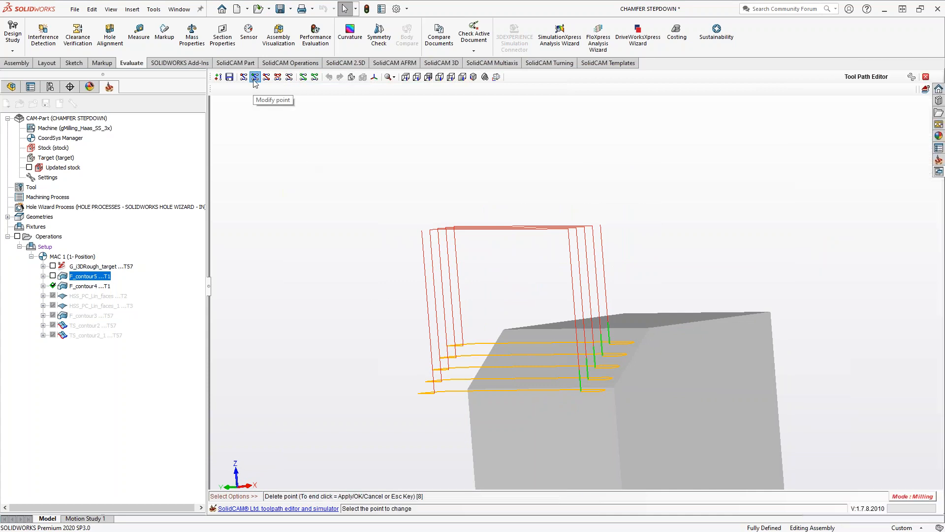
left_click(600, 226)
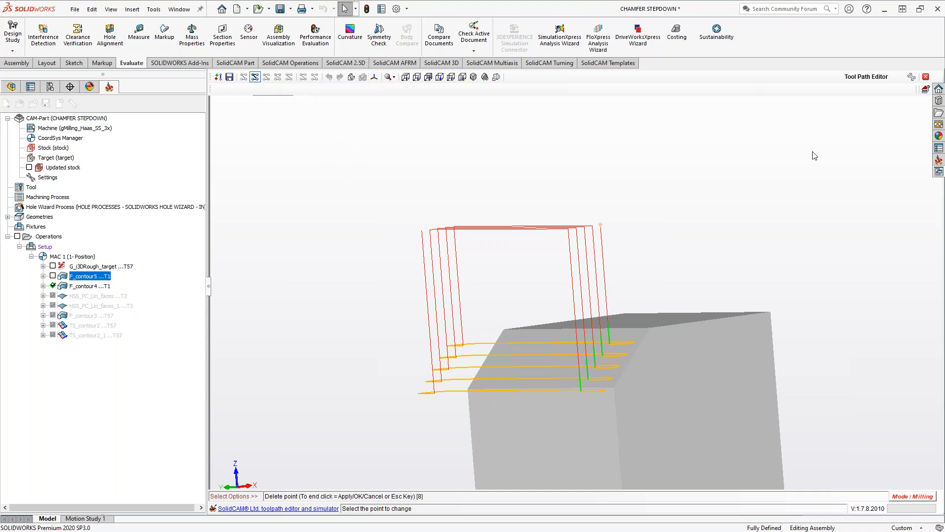
key("Escape")
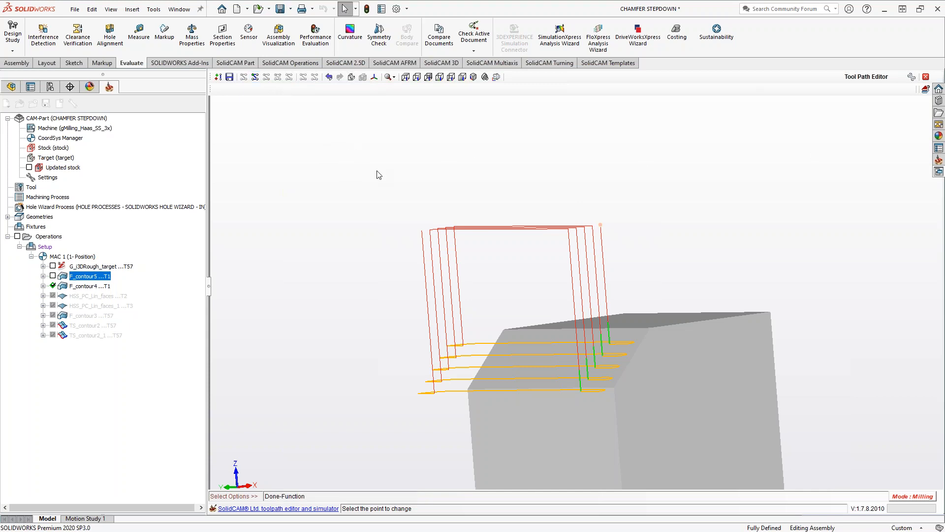
middle_click_drag(424, 176, 414, 177)
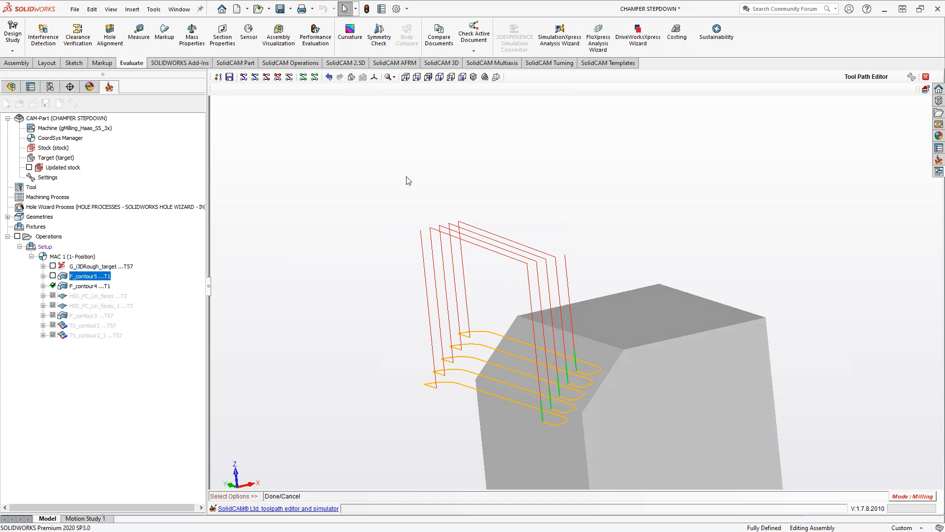
left_click(255, 78)
Try Delete segment with the Direct line method and FEED (G01) motion on the retract after the uppermost pass, and undo it
left_click(289, 77)
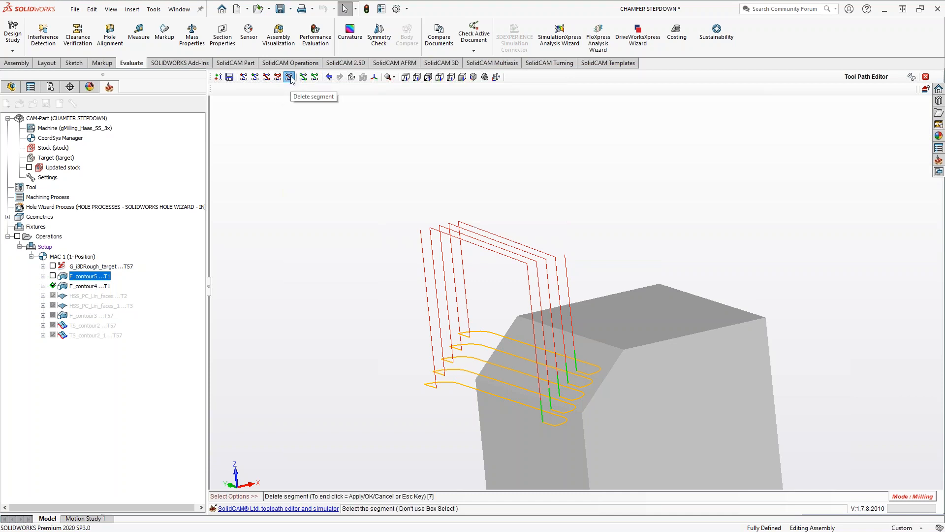
left_click(468, 300)
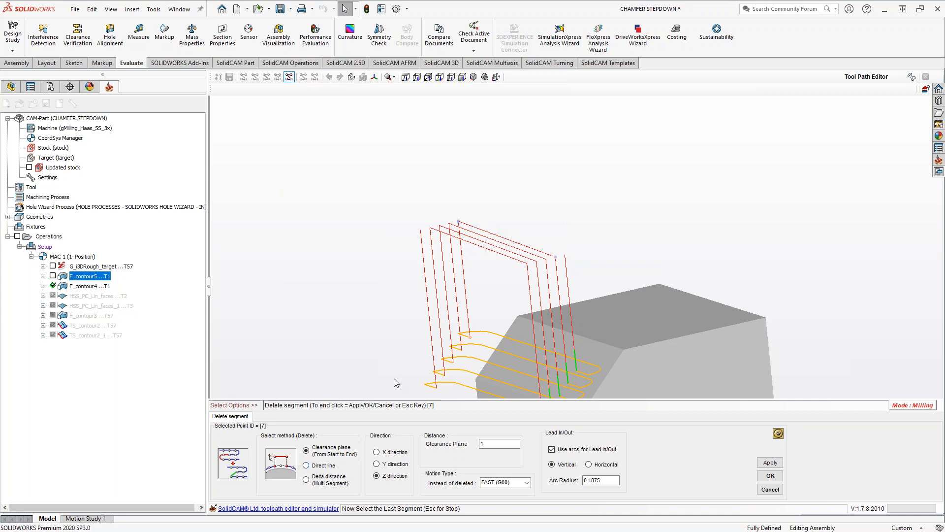
left_click(306, 465)
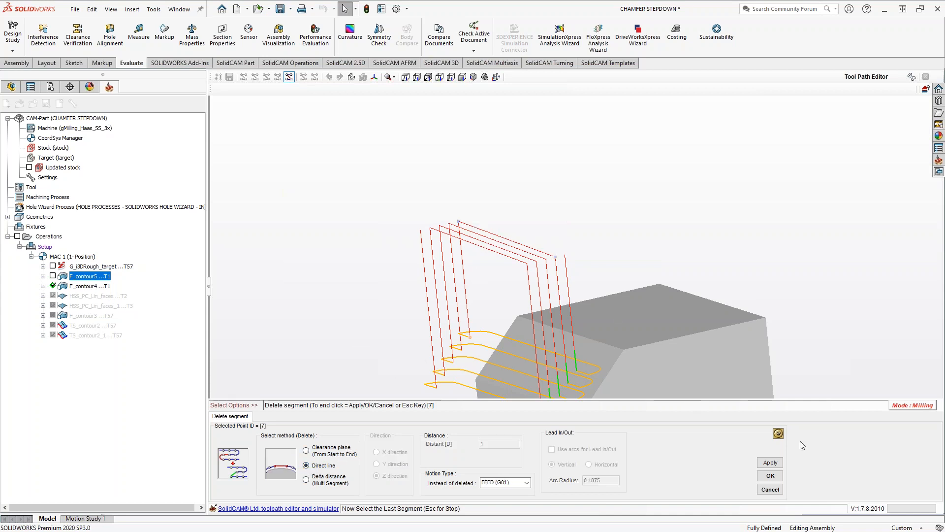
left_click(770, 462)
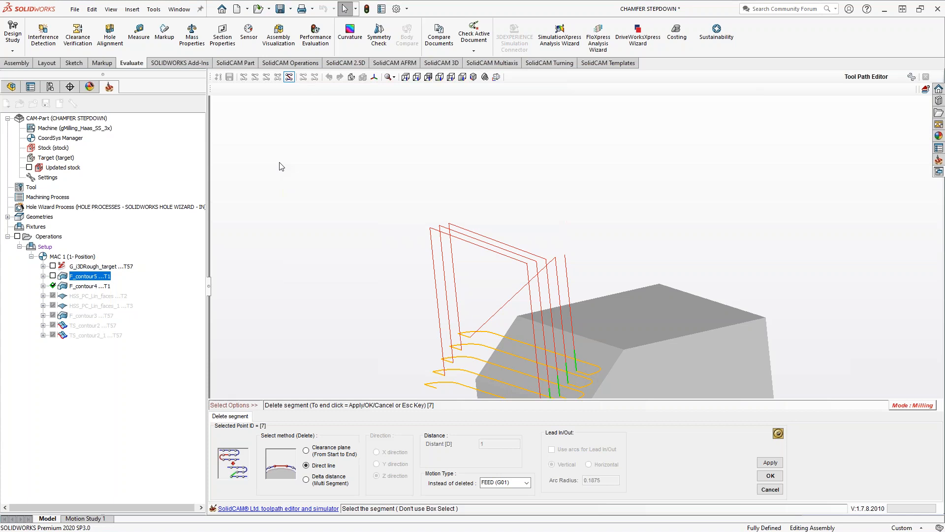
left_click(770, 489)
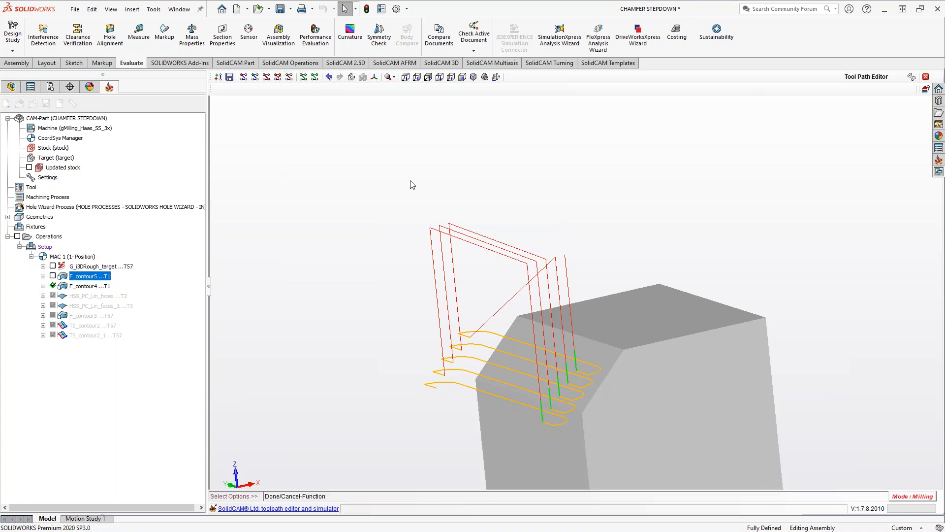
left_click(329, 78)
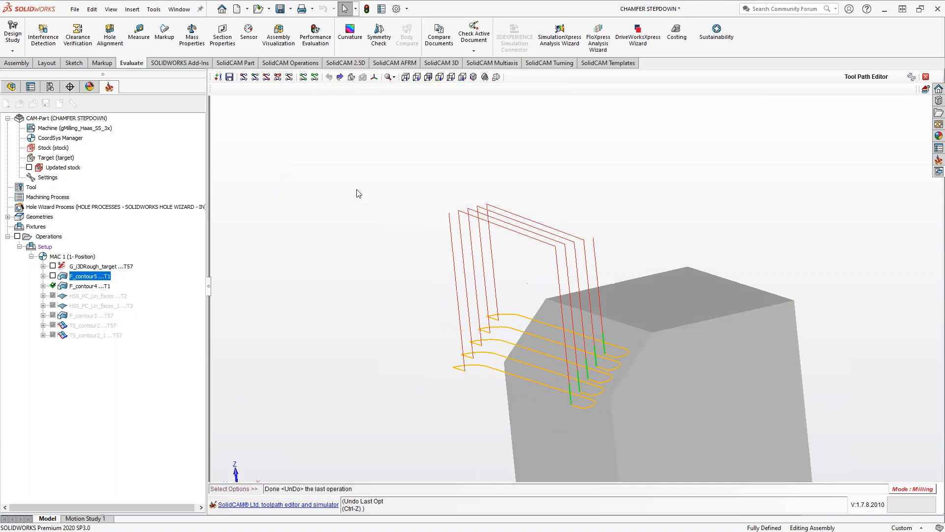
Select the lower and upper end points of the final retract line for Modify Range segment, and show the coordinate system
left_click(303, 78)
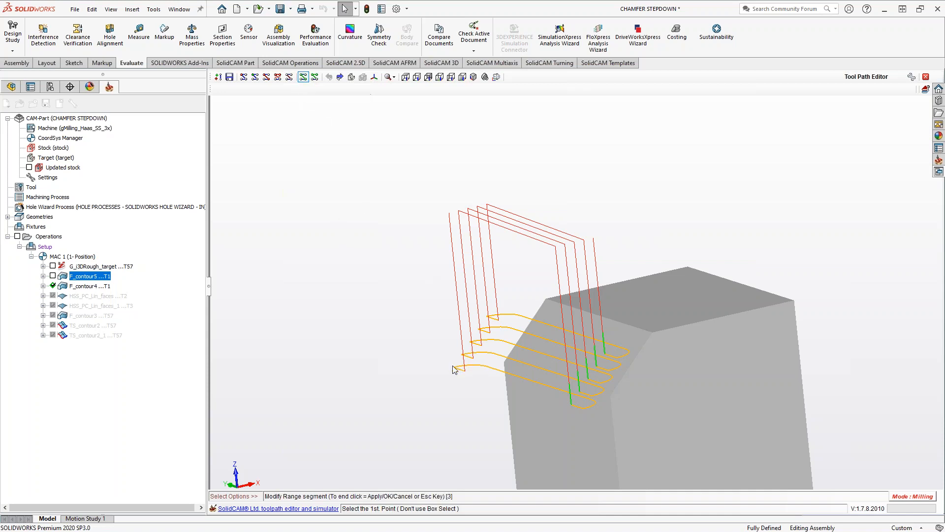
left_click(461, 341)
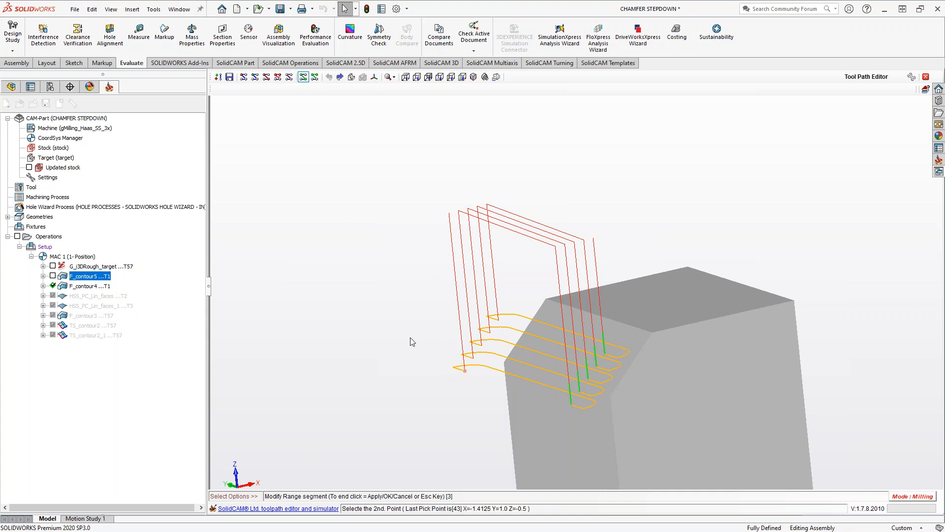
left_click(449, 212)
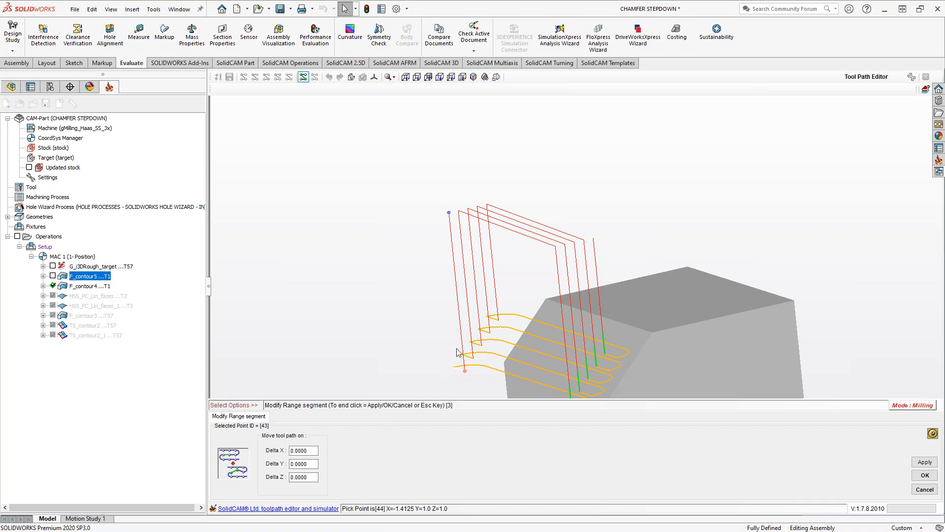
double_click(303, 450)
left_click(374, 77)
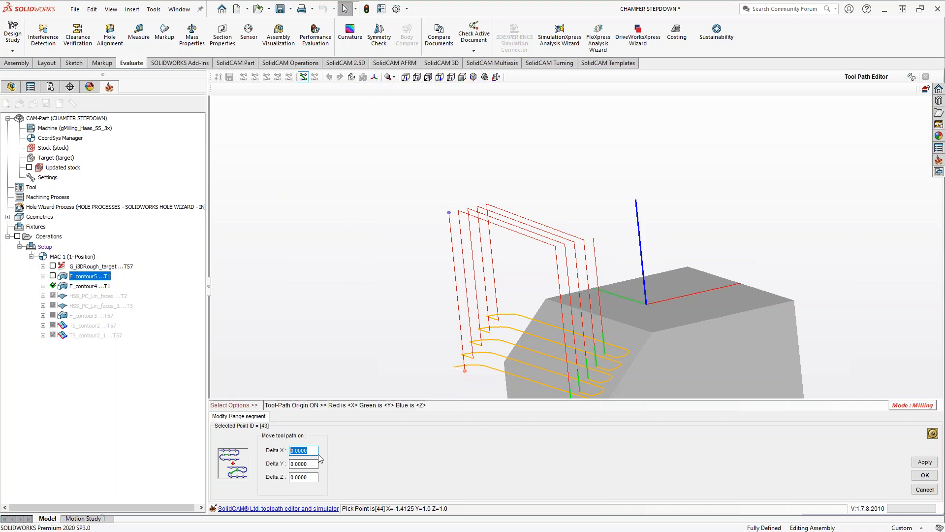
Try moving the selected range by Delta X -2 and Delta Y 2, leave the command, and undo the move
type("-2")
double_click(303, 463)
type("2")
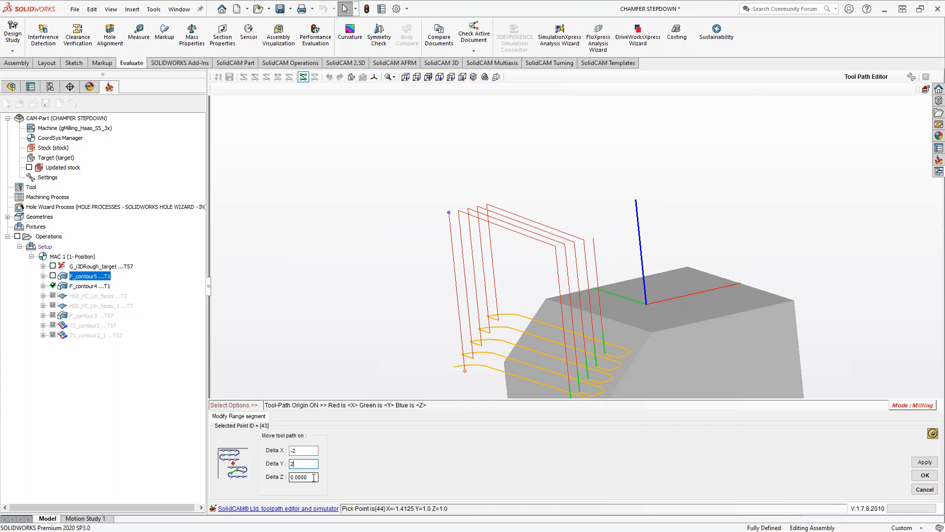
left_click(924, 462)
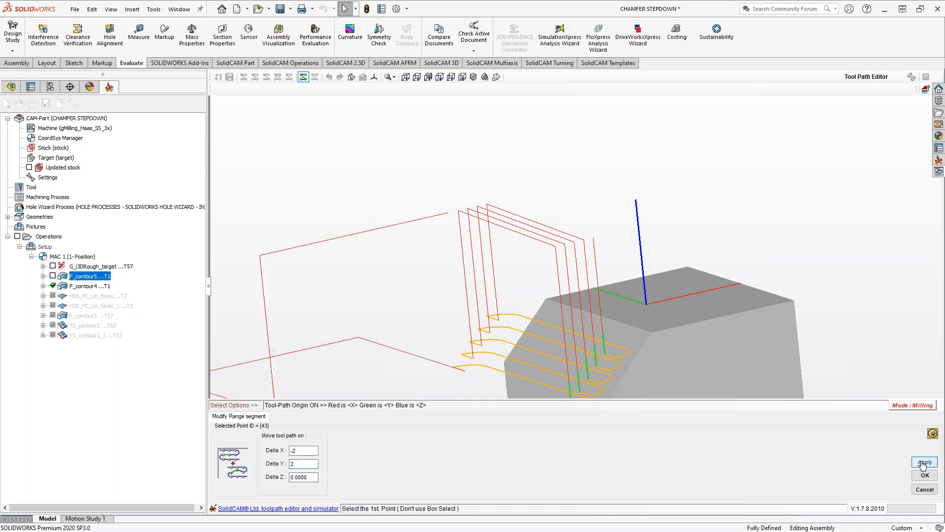
scroll(537, 327, "up", 3)
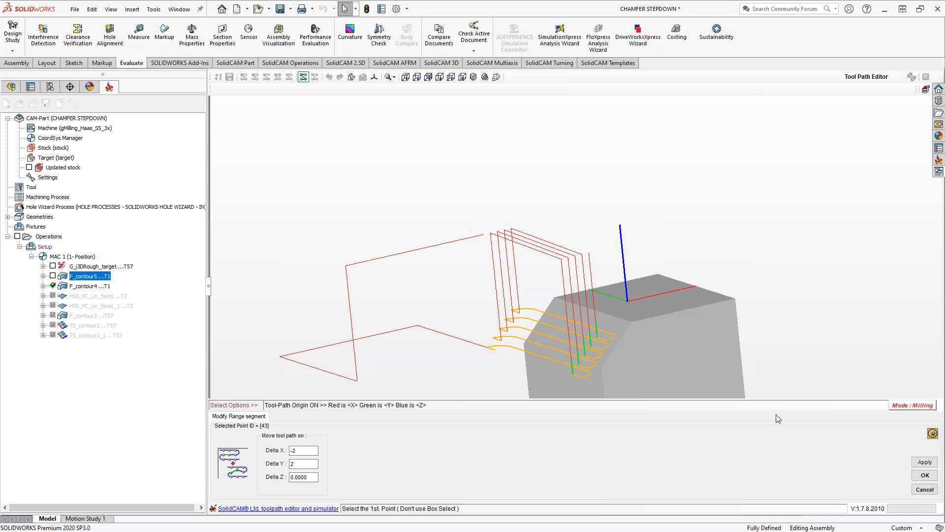
left_click(925, 488)
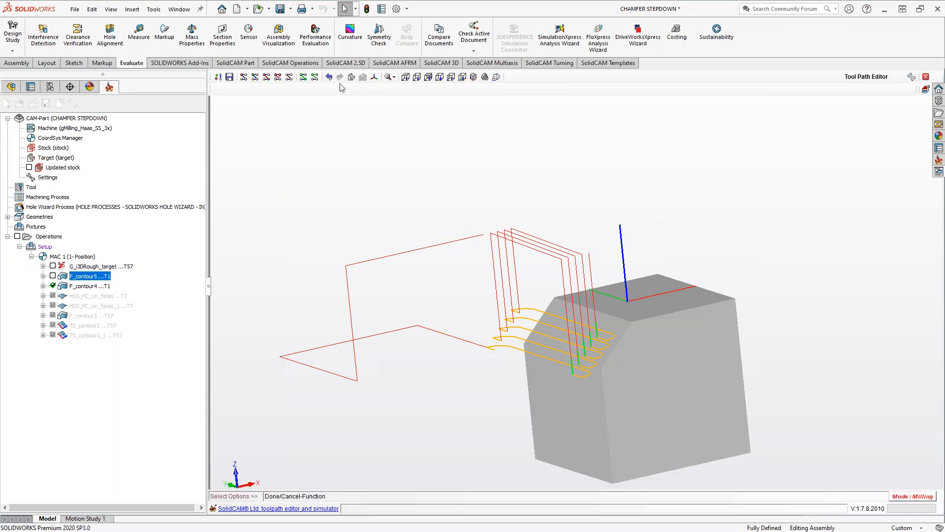
left_click(329, 77)
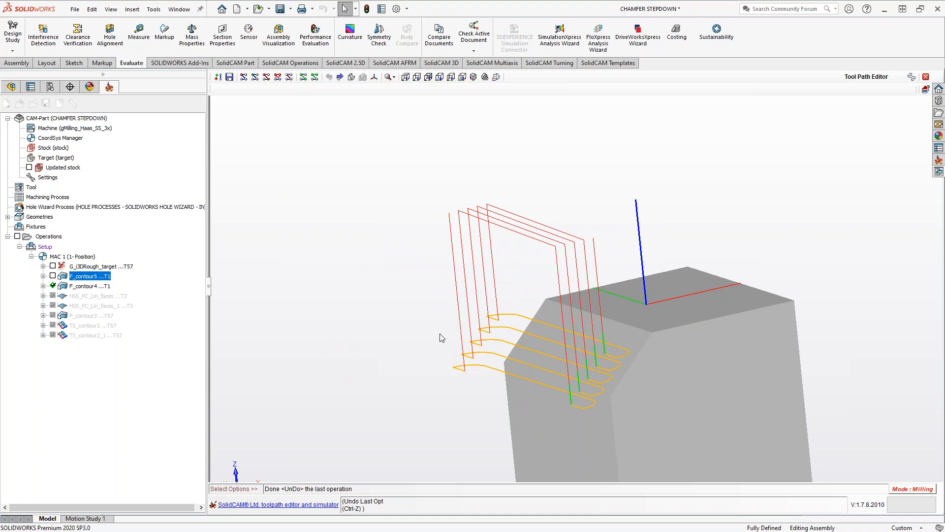
Start inserting a new tool path between the uppermost pass's end point (Id 7) and the third pass's start point (Id 20) with Insert points
left_click(315, 77)
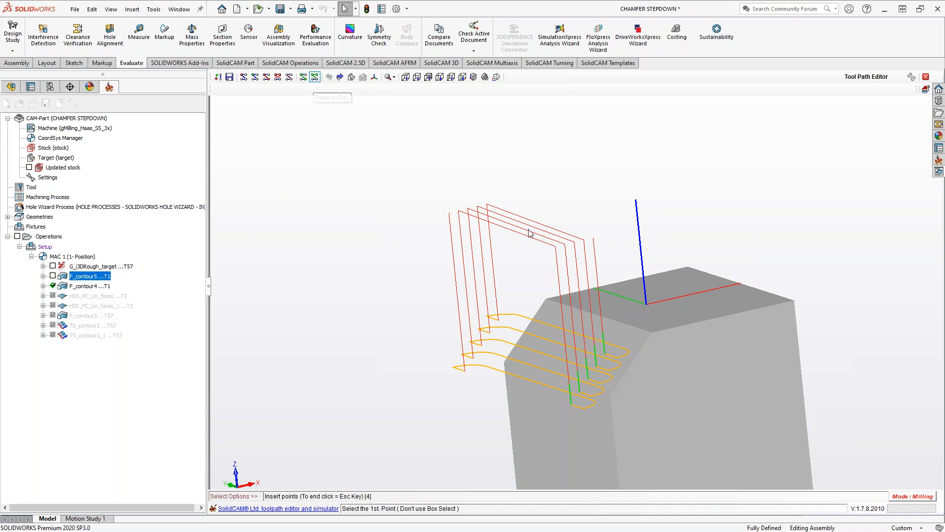
left_click(498, 320)
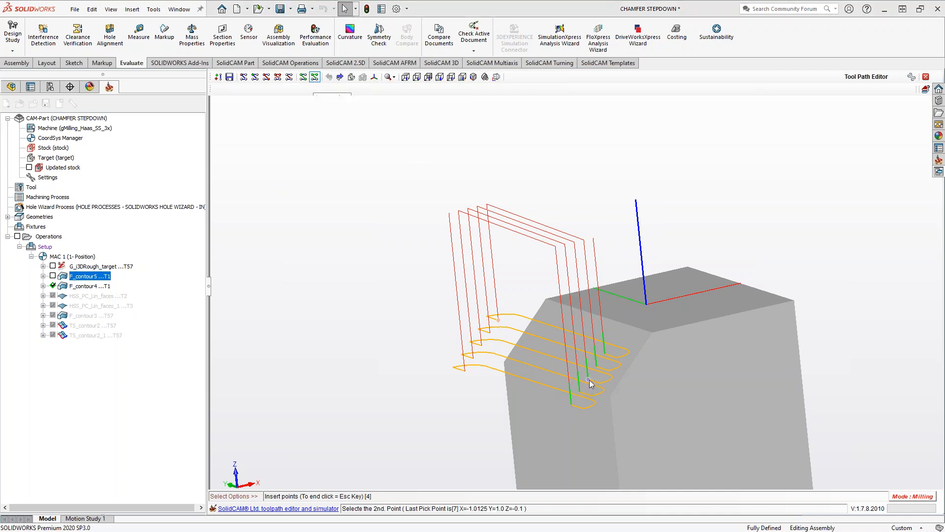
left_click(589, 379)
key("Escape")
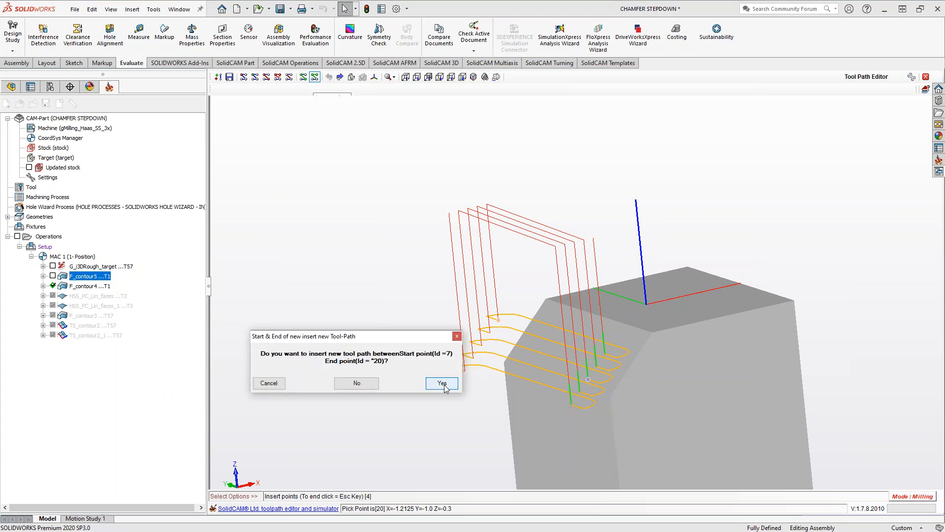
left_click(442, 384)
middle_click_drag(443, 320, 500, 328)
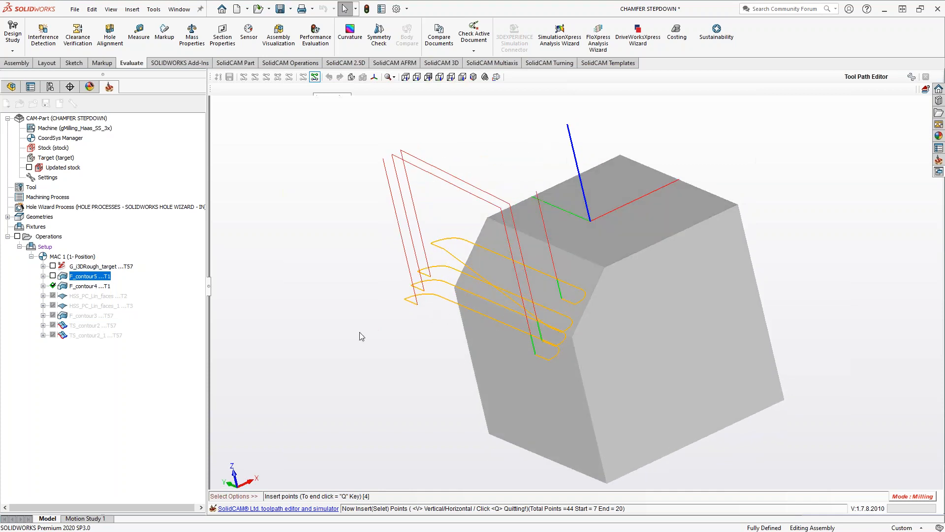
Insert four points at the ends of the first and third passes, and connect the last one to the end point (Id 20)
left_click(445, 254)
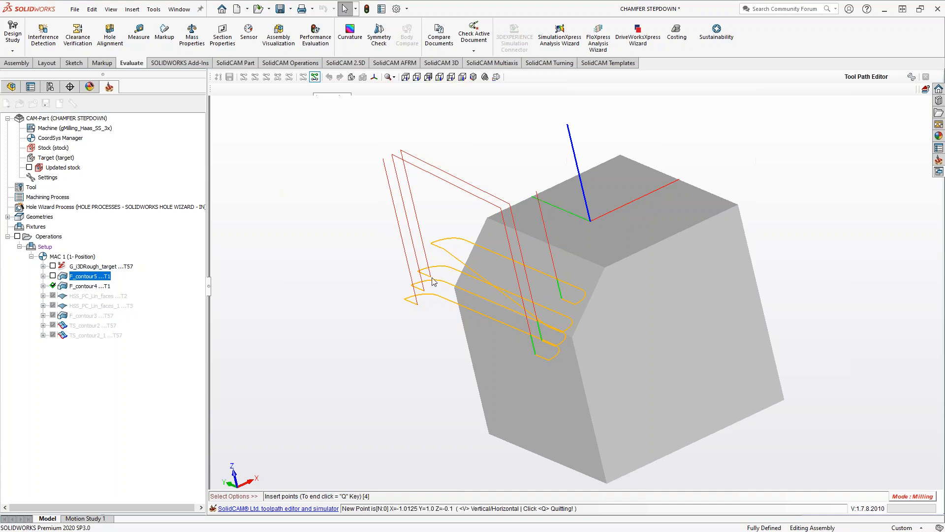
left_click(431, 277)
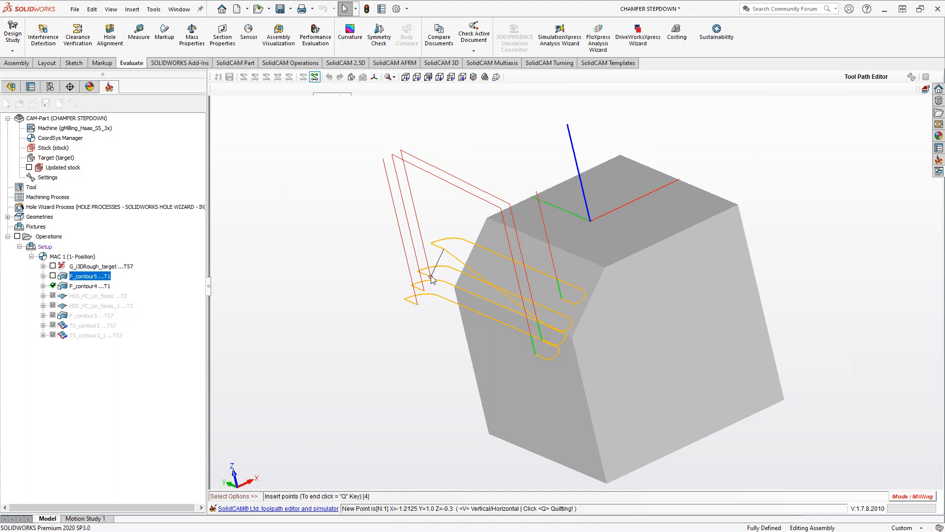
left_click(540, 340)
left_click(562, 300)
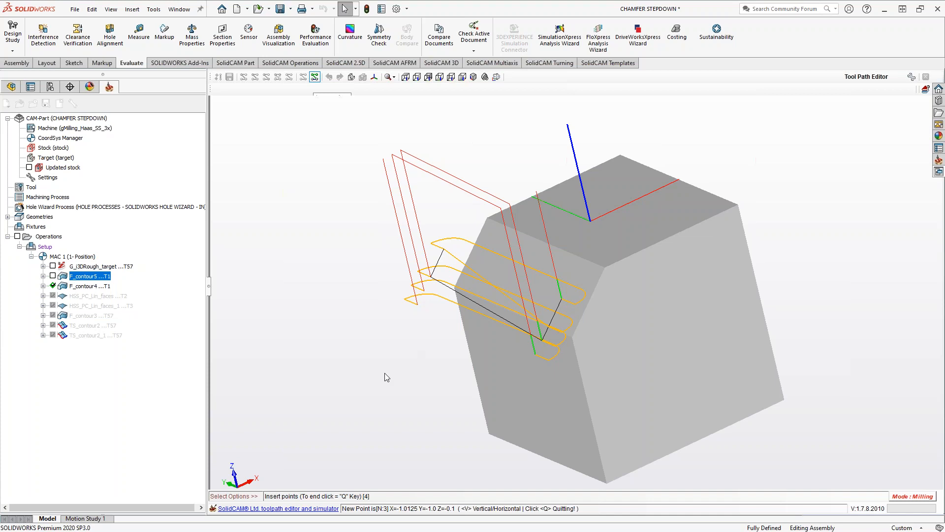
key("q")
key("q")
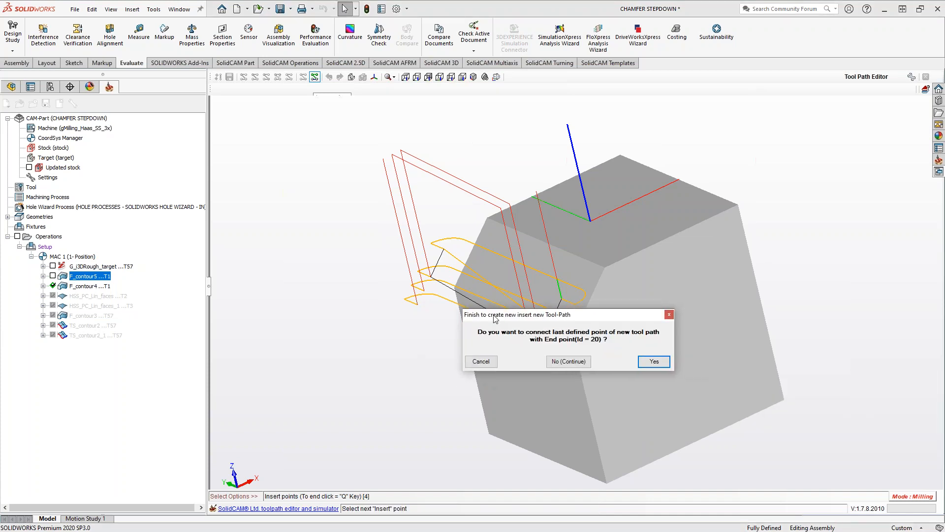
left_click(653, 362)
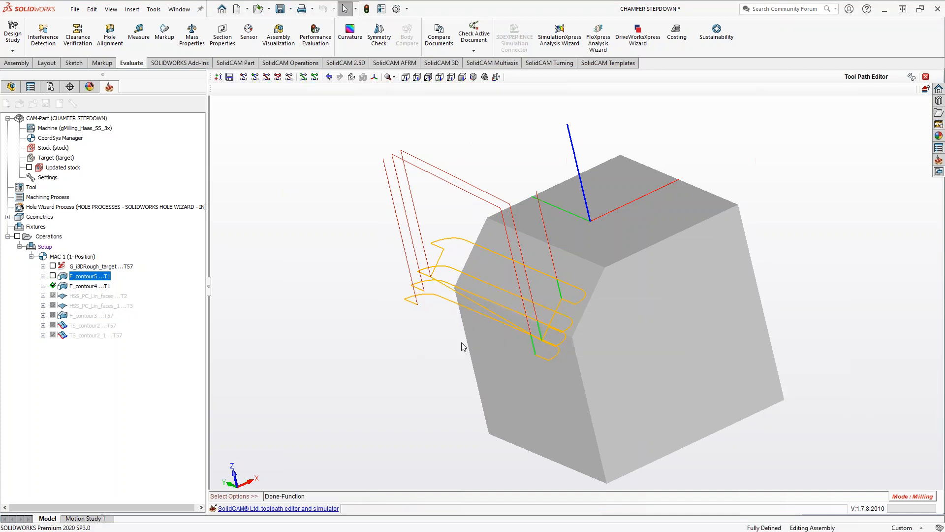
Inspect the inserted tool path from several angles and undo the insertion
mouse_move(393, 330)
middle_mouse_down()
mouse_move(406, 333)
mouse_move(392, 334)
middle_mouse_up()
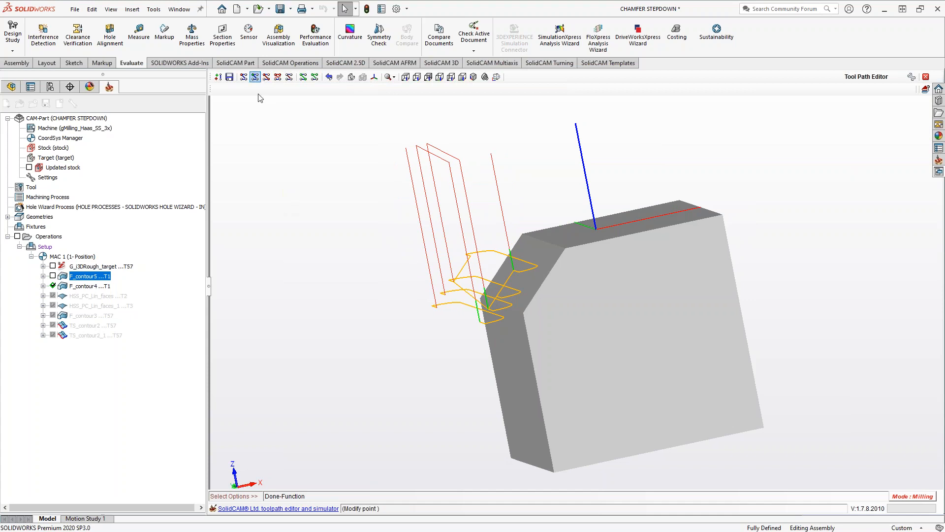
mouse_move(427, 350)
middle_mouse_down()
mouse_move(414, 357)
mouse_move(439, 361)
middle_mouse_up()
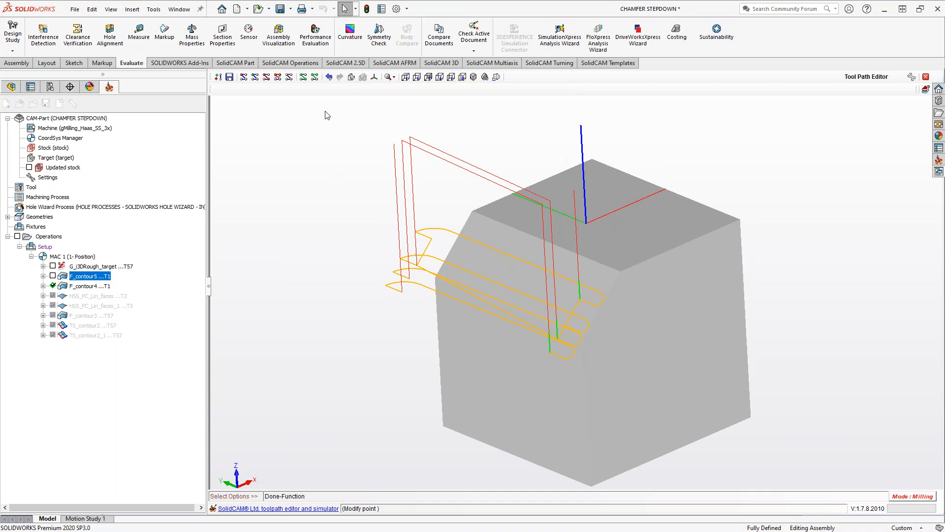
left_click(329, 78)
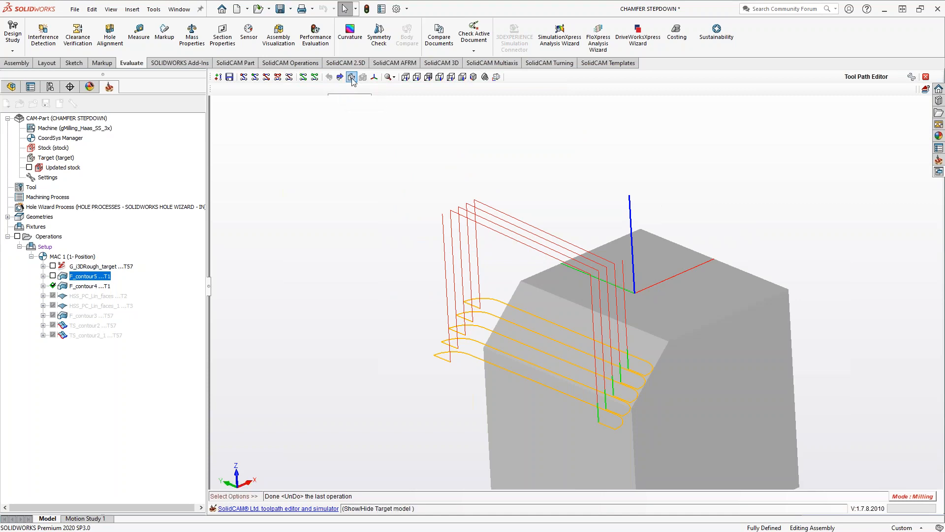
Toggle the display of the target model and of the coordinate system off and back on
left_click(352, 78)
left_click(352, 77)
left_click(352, 77)
left_click(351, 78)
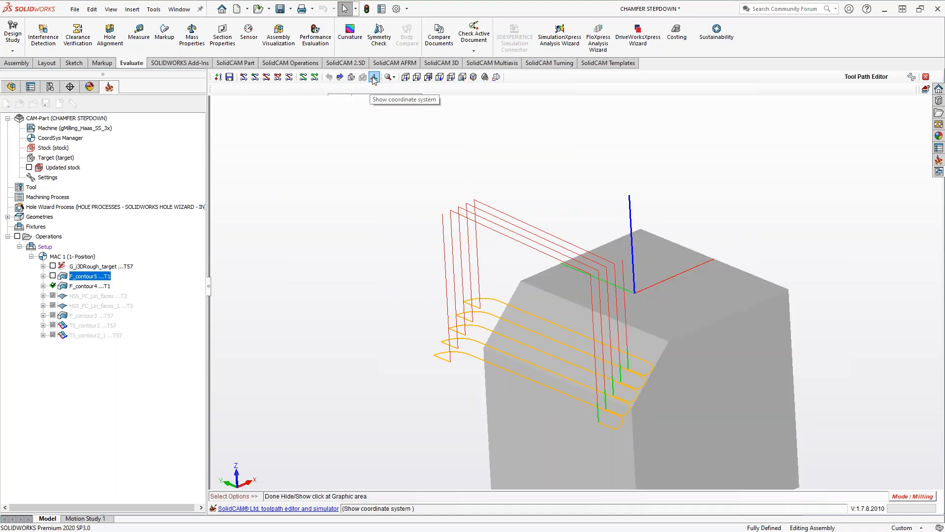
left_click(374, 78)
left_click(374, 78)
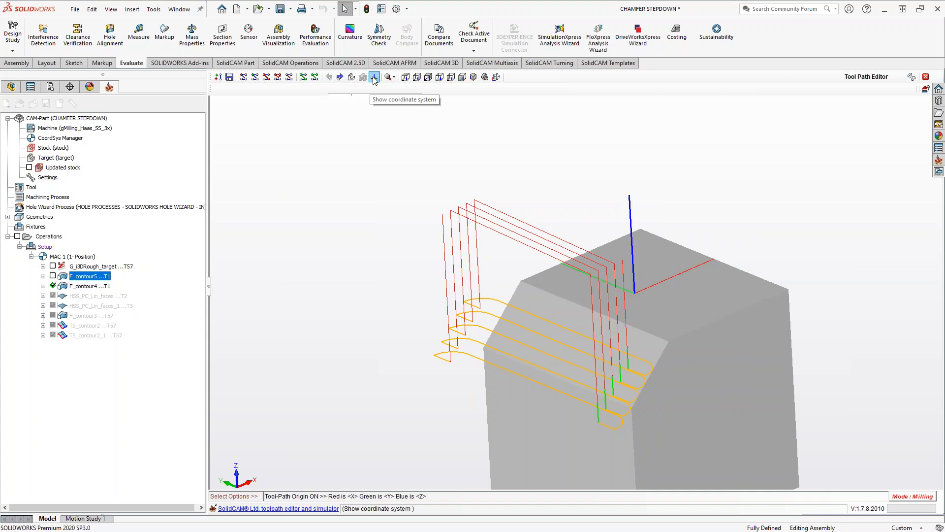
Fit the toolpath to the full screen, try Zoom InOut and Zoom by Box, and restore the full-screen view
left_click(392, 78)
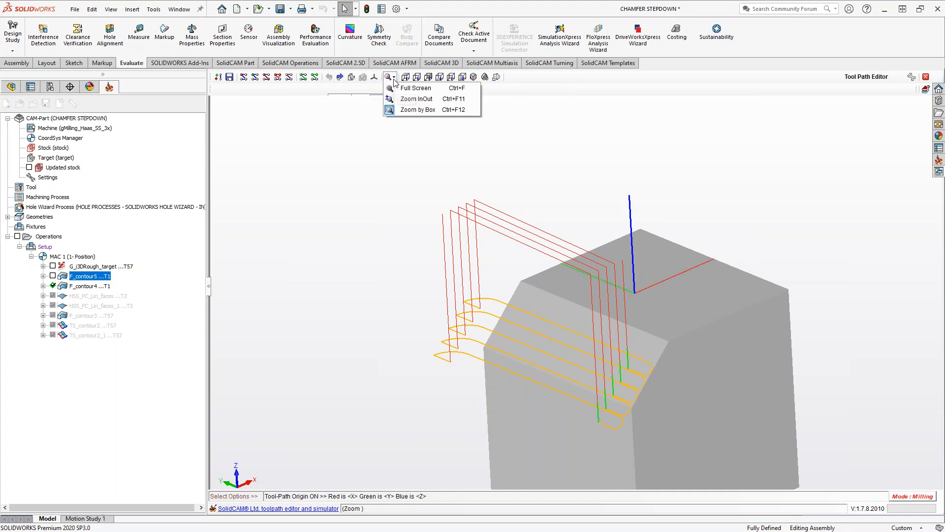
left_click(401, 89)
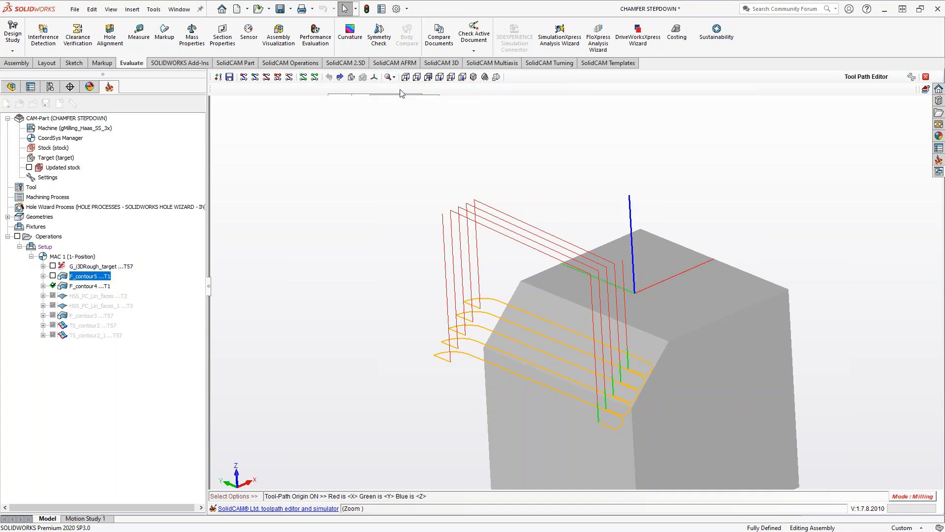
left_click(392, 80)
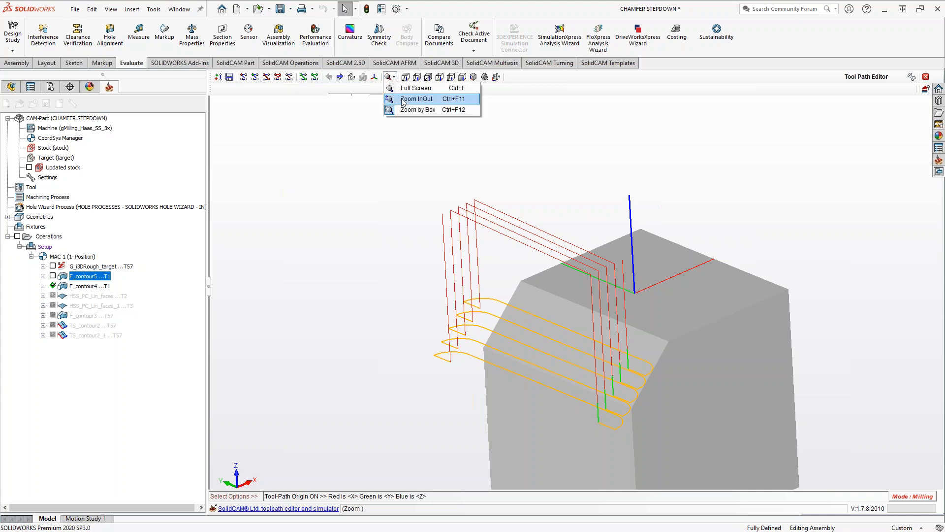
left_click(402, 100)
mouse_move(415, 240)
left_mouse_down()
mouse_move(415, 275)
mouse_move(416, 232)
mouse_move(424, 237)
left_mouse_up()
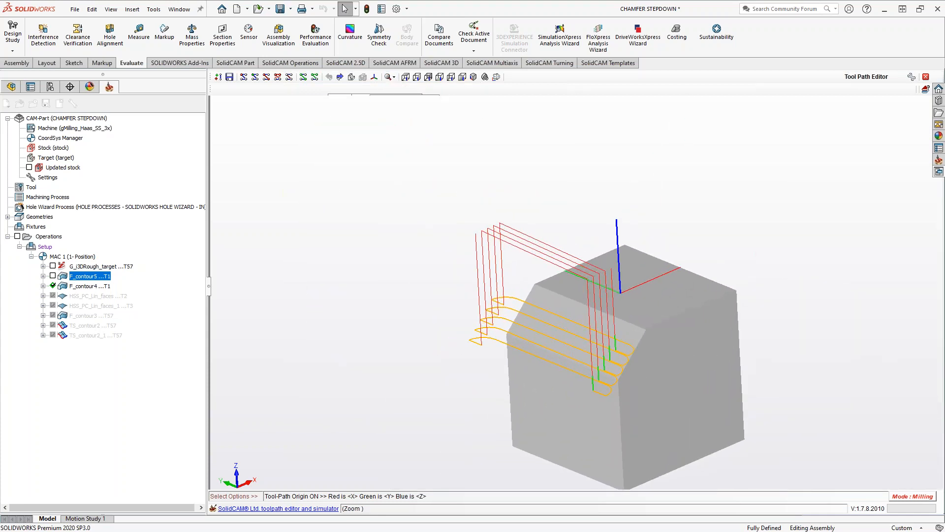
left_click(392, 77)
left_click(418, 110)
left_click(397, 235)
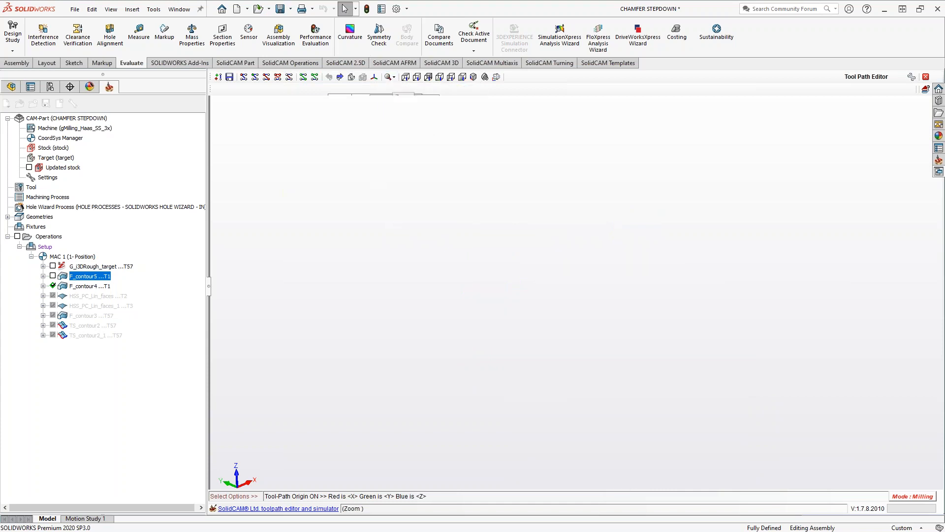
left_click(392, 78)
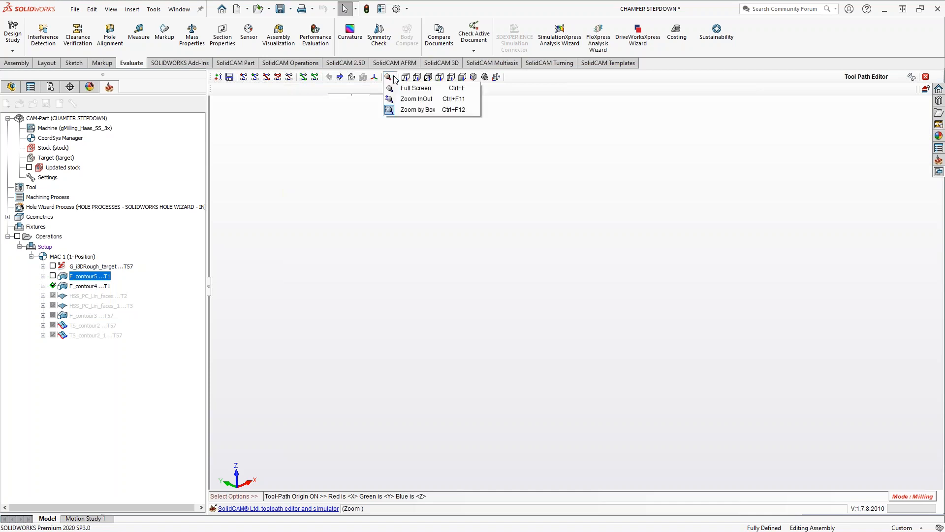
left_click(415, 89)
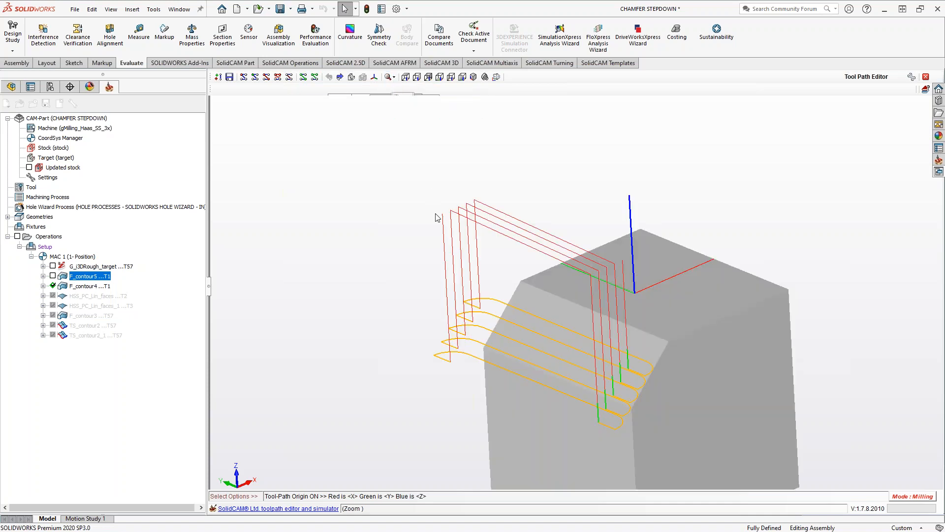
Review the Tool Path Editor's color, tool, coordinate system and animation settings, and close them without saving changes
left_click(911, 77)
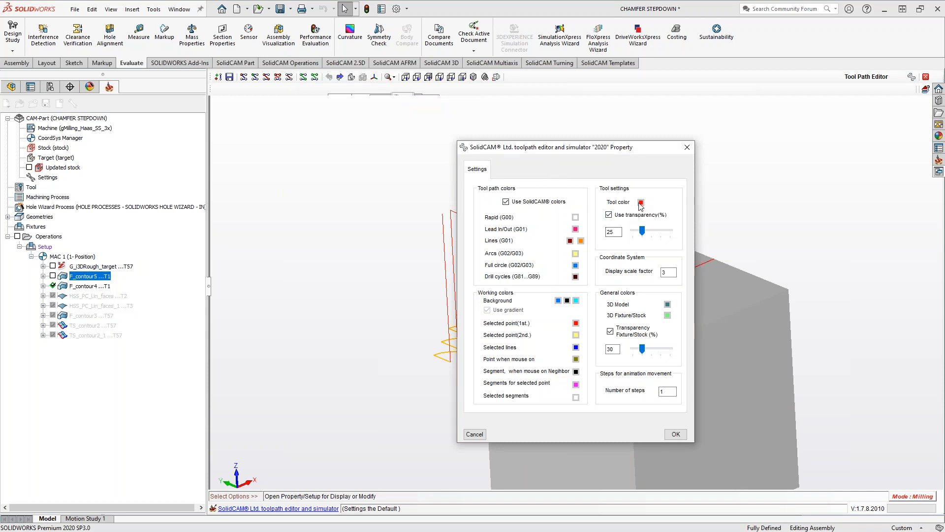
left_click_drag(586, 147, 356, 143)
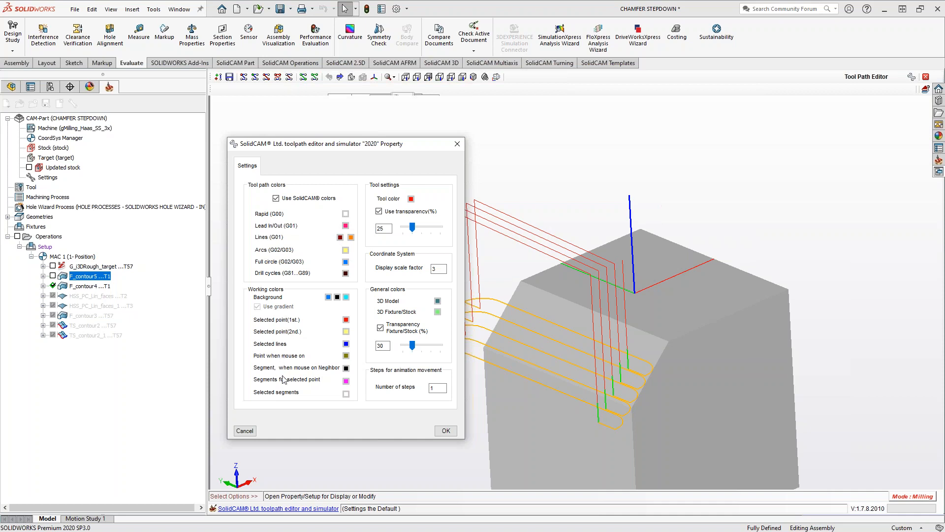
left_click(248, 432)
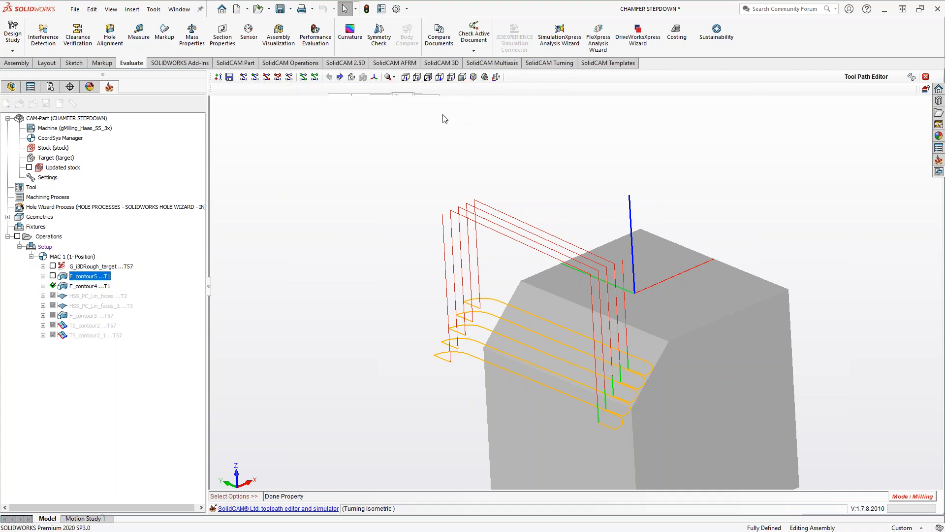
Examine the toolpath in each of the standard camera views, from Top (XY) through the side views to Isometric
left_click(405, 78)
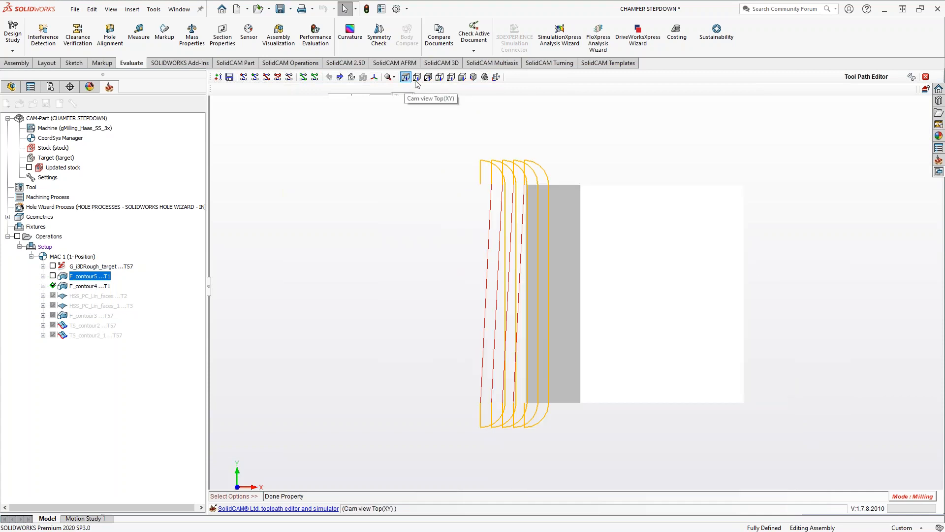
left_click(417, 78)
left_click(428, 78)
left_click(440, 77)
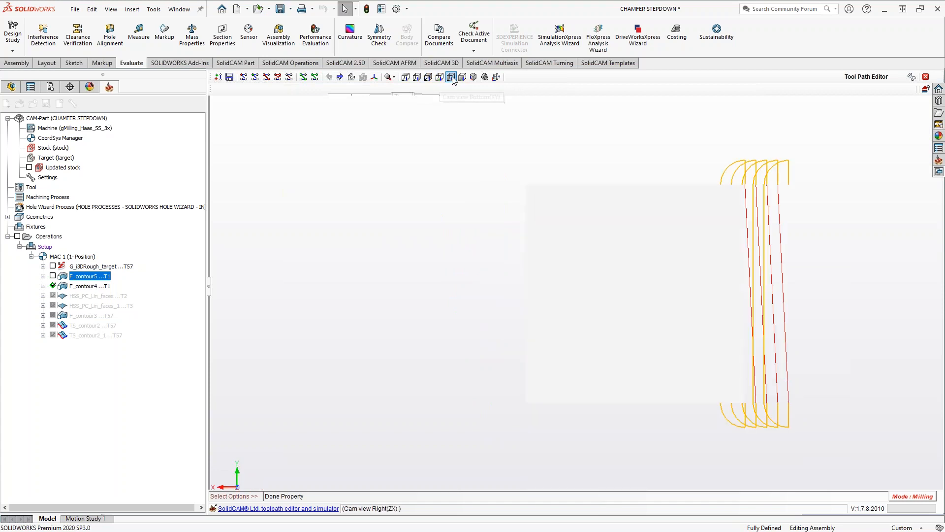
left_click(451, 77)
left_click(464, 77)
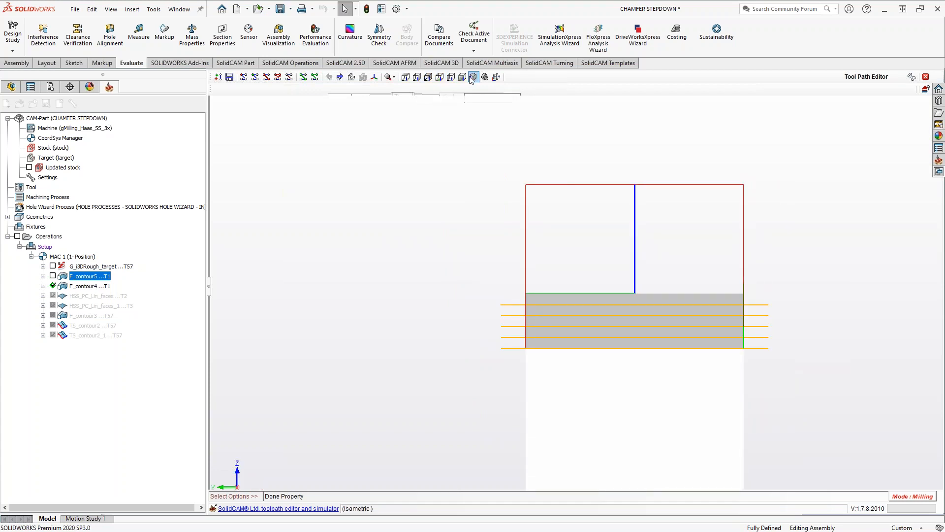
left_click(473, 77)
middle_click_drag(467, 158, 518, 143)
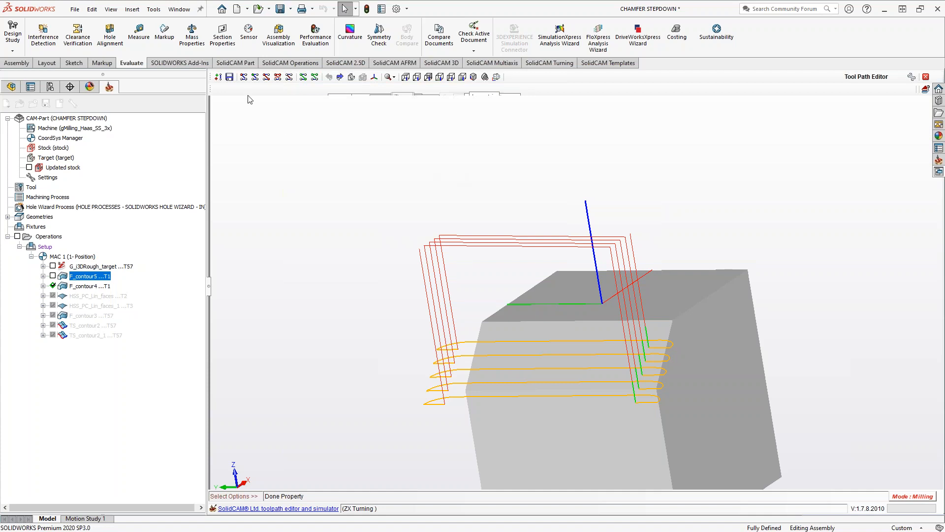
Delete the upper points of the rapid retract moves, opposite the green plunge moves, with Delete point and Box select points
left_click(244, 78)
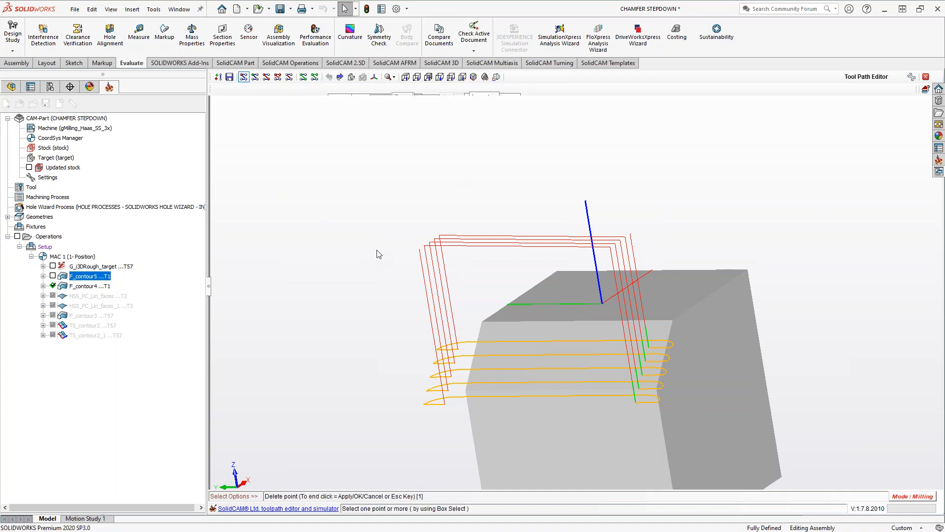
left_click(420, 249)
left_click(356, 464)
left_click_drag(419, 217, 454, 274)
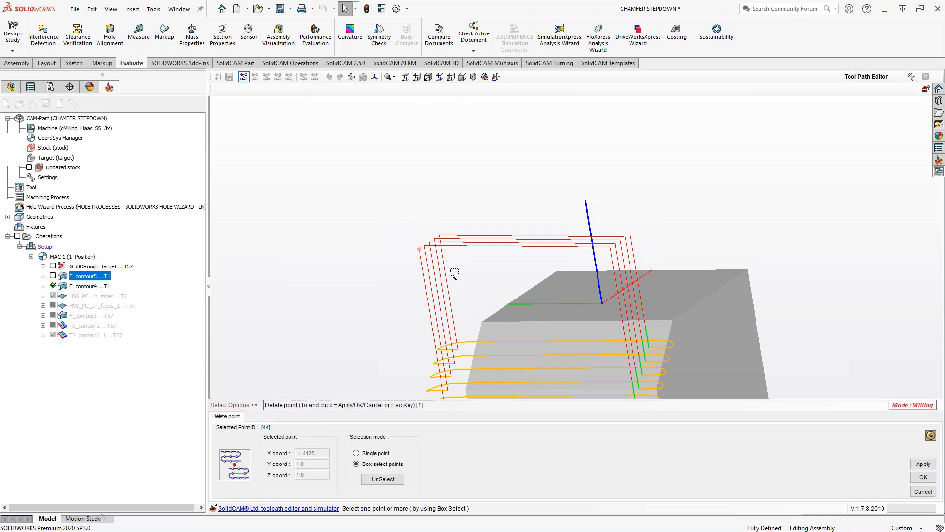
left_click(933, 467)
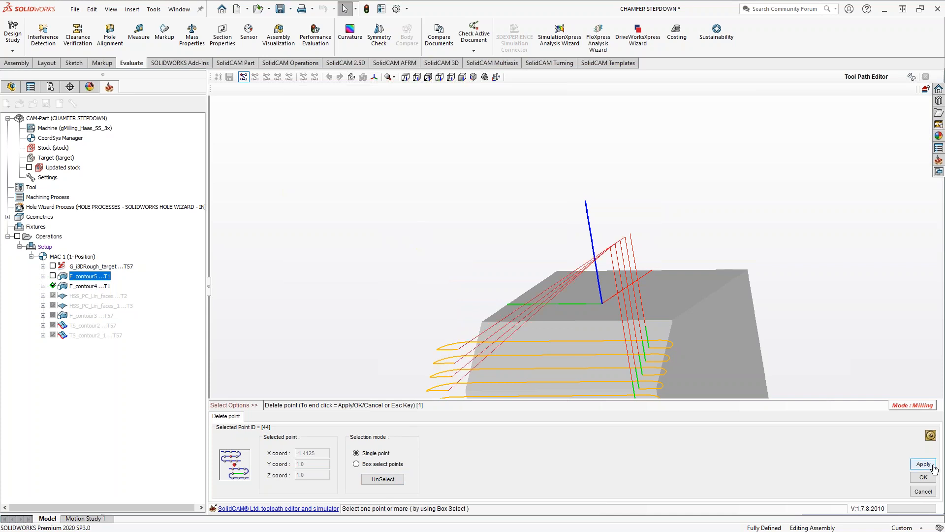